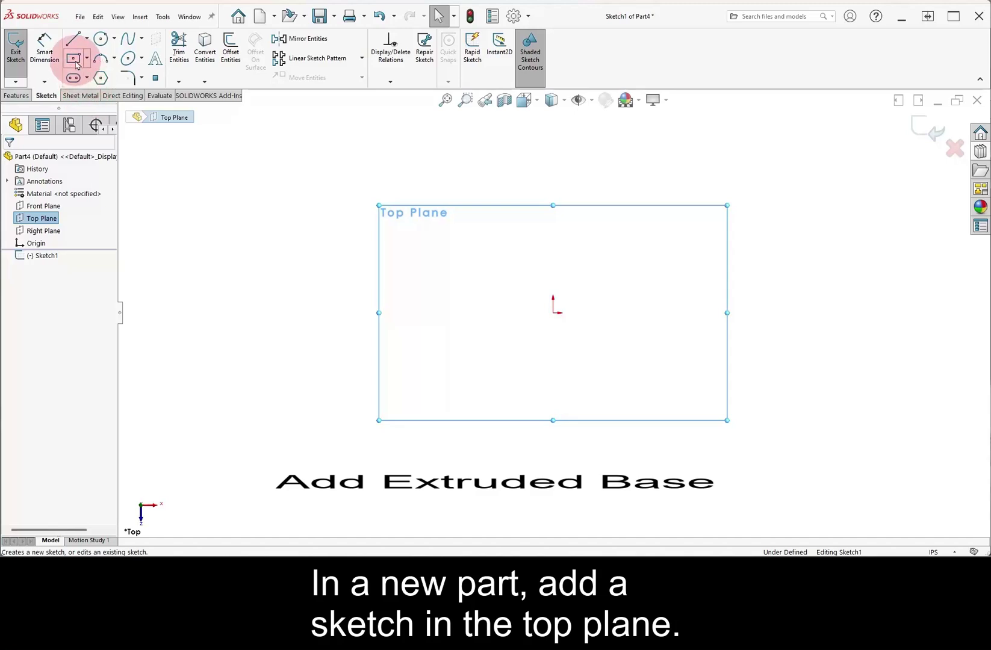
Sketch a center rectangle from the origin on the top plane, about 4.4 in high
left_click(74, 60)
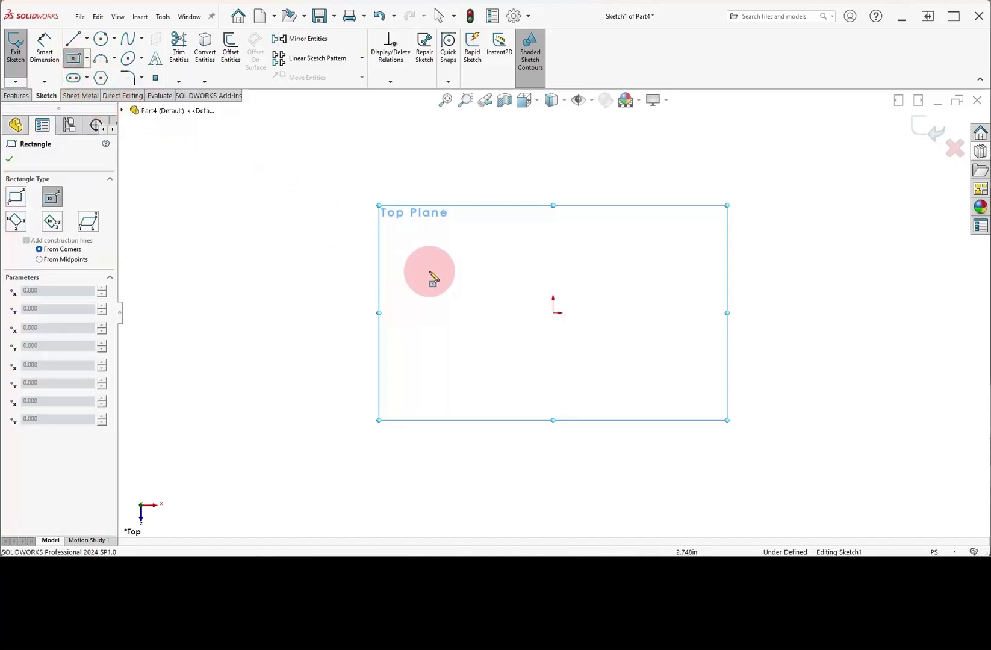
left_click(553, 313)
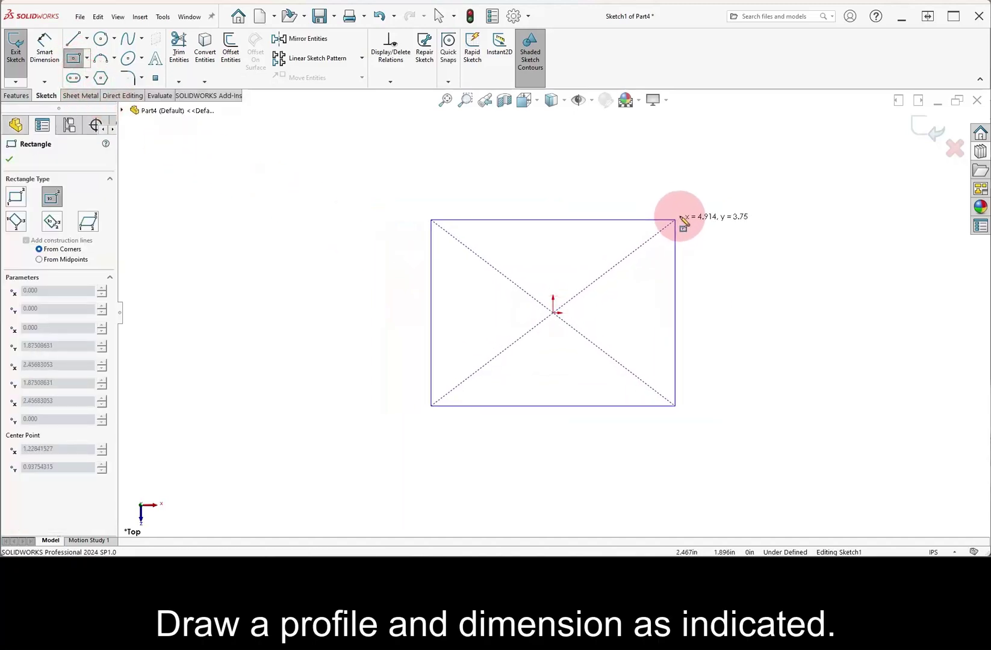
left_click(694, 203)
Dimension the rectangle's vertical side to 3 in and its horizontal side to 5 in
right_click_drag(747, 314, 746, 277)
left_click(694, 299)
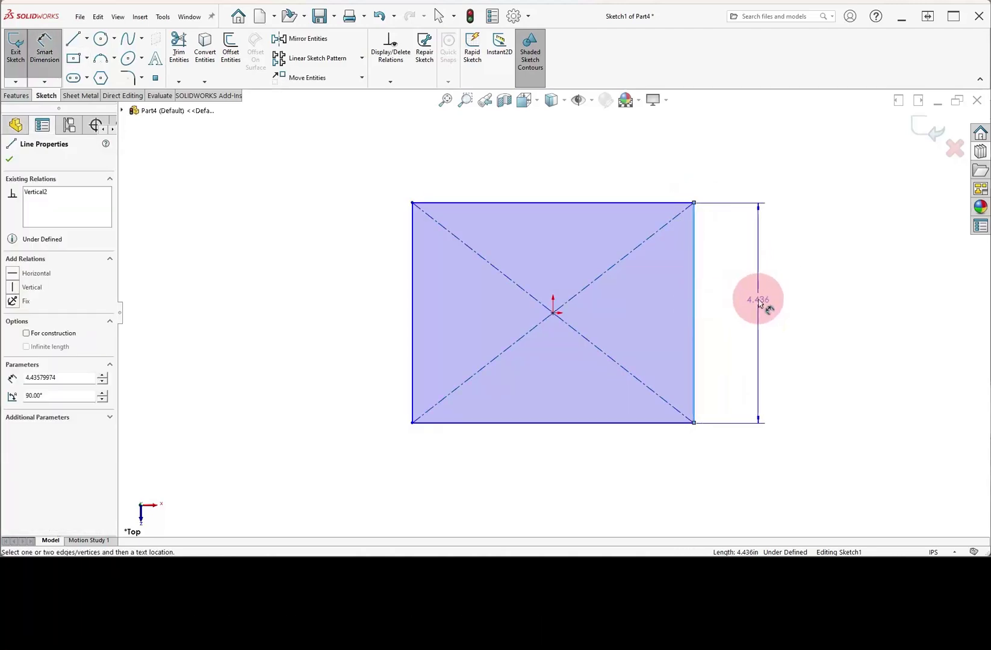
left_click(758, 303)
type("3")
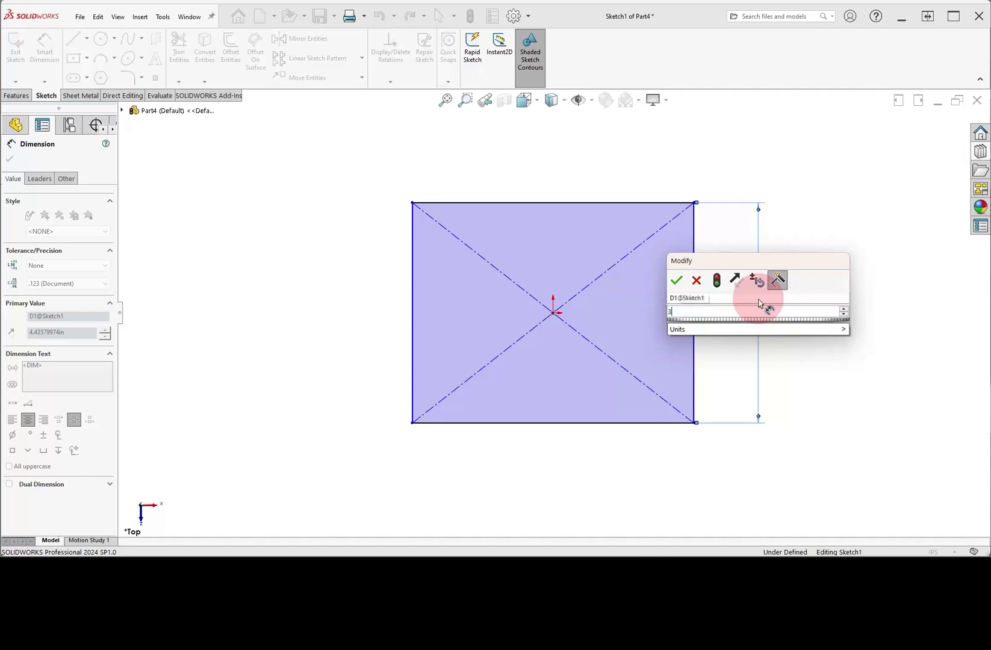
key("Return")
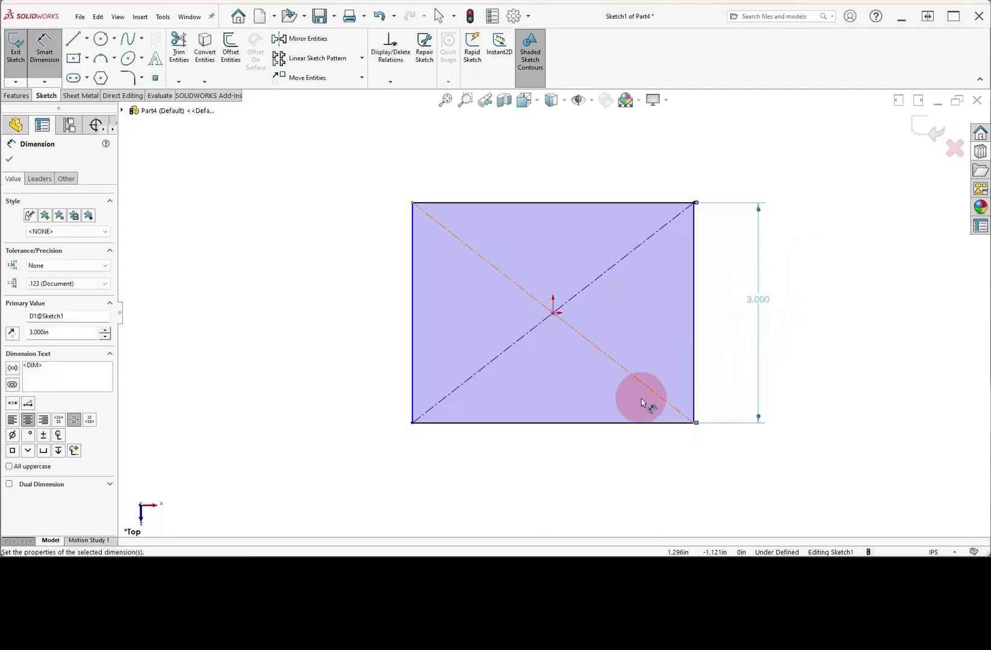
left_click(580, 421)
left_click(578, 455)
type("5")
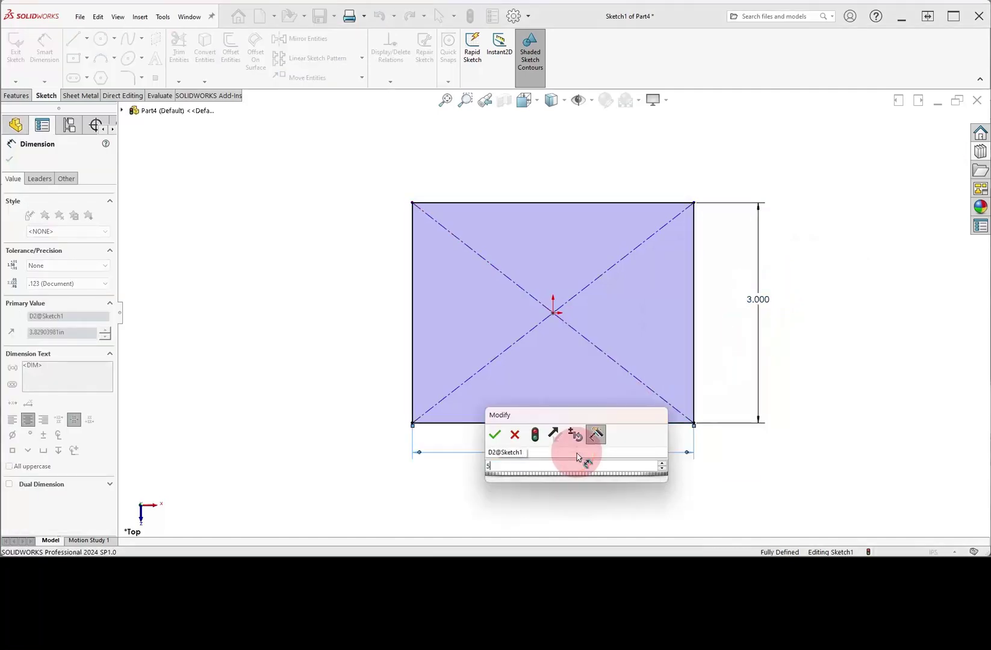
key("Return")
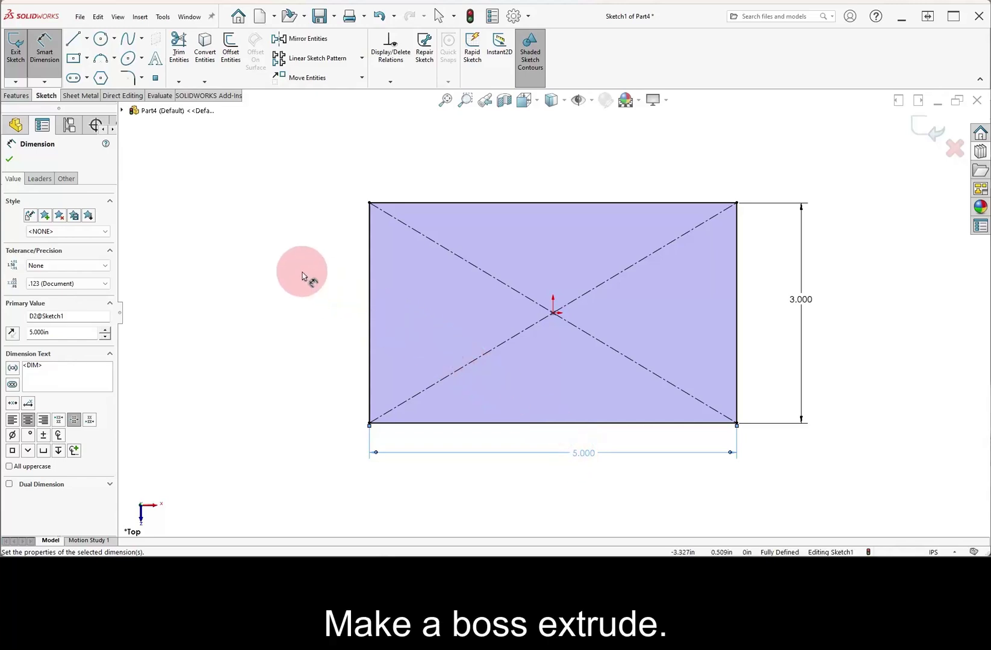
Extrude the rectangle as a blind boss with a depth of 1.5 in
left_click(20, 98)
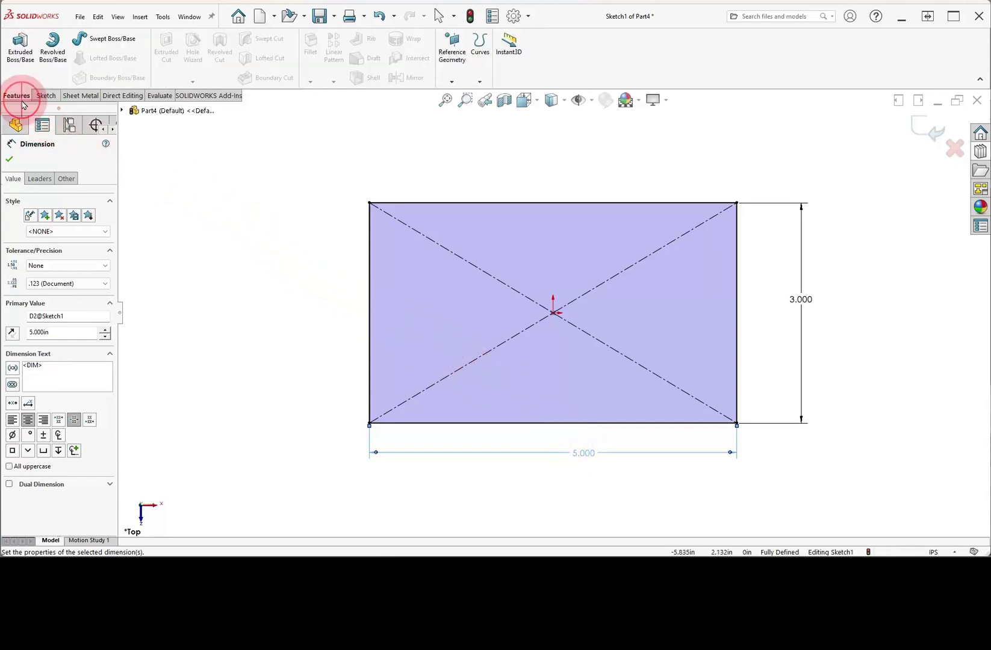
left_click(21, 60)
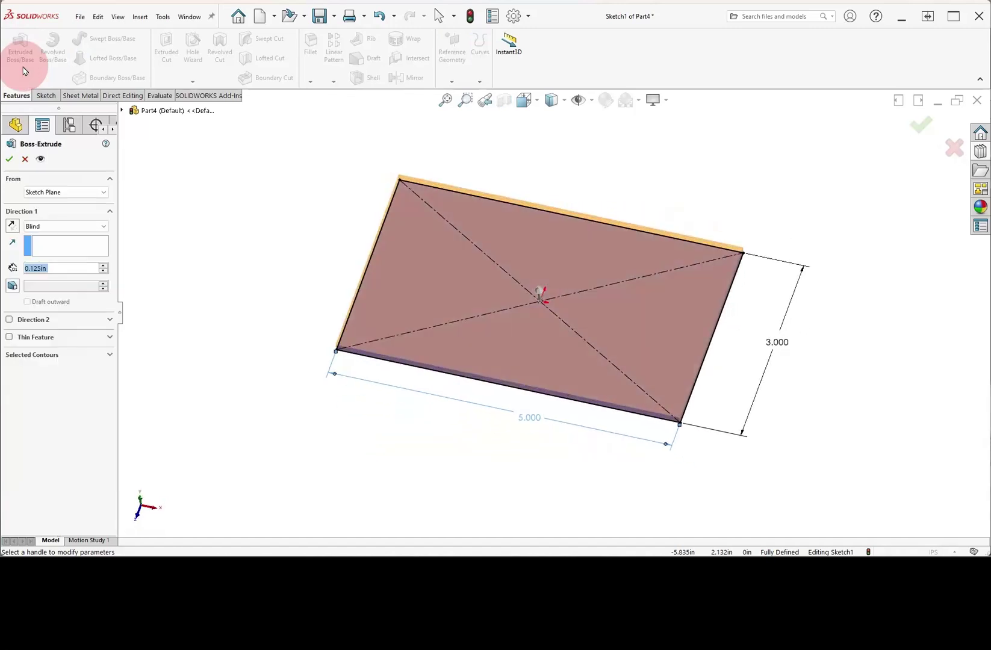
type("1")
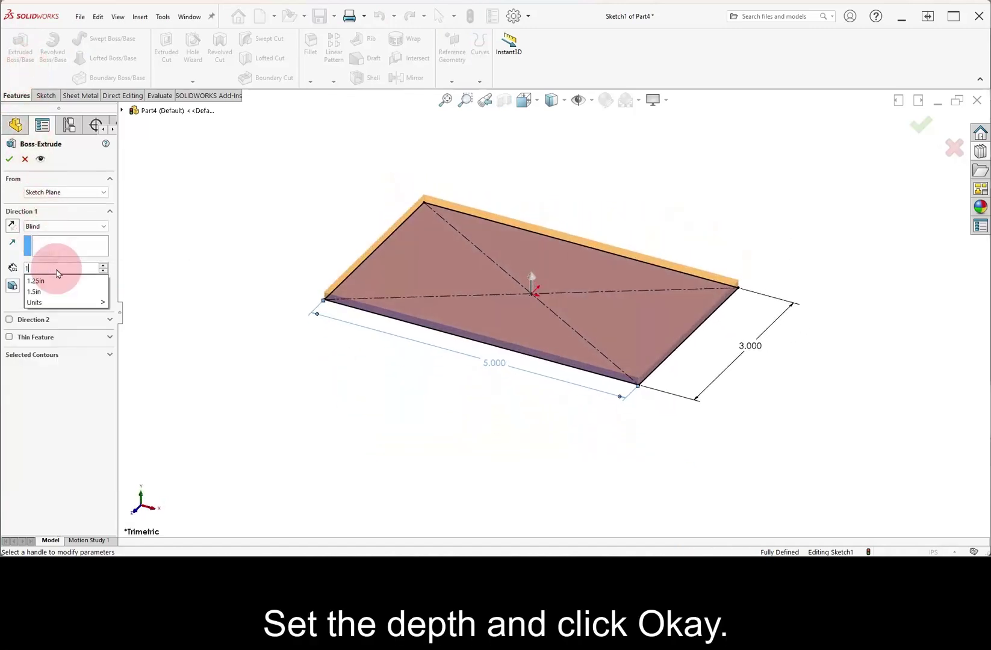
type(".5")
key("Return")
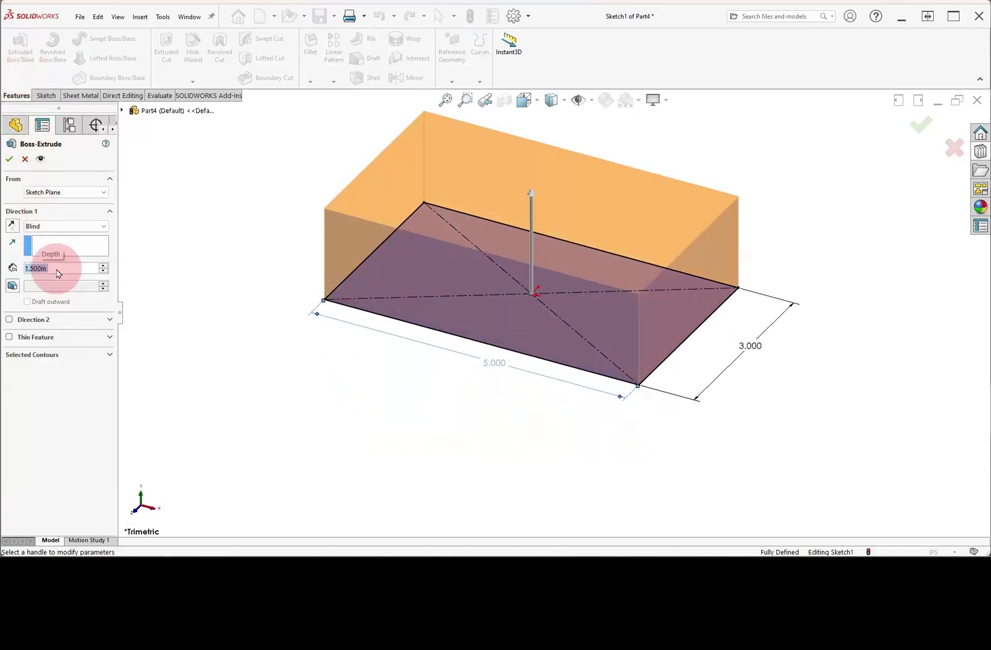
left_click(9, 161)
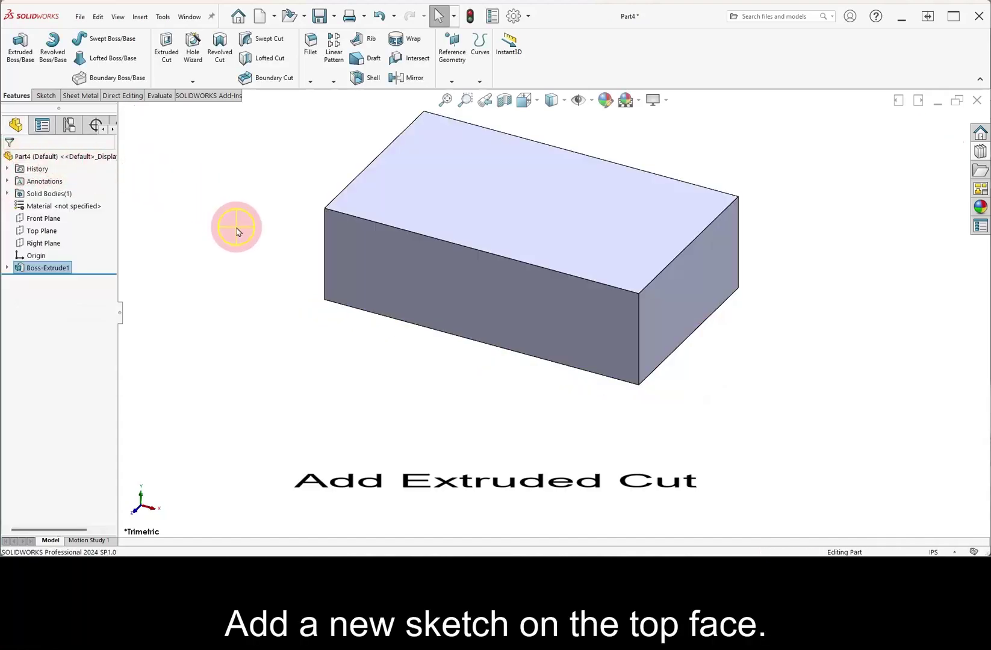
Start a sketch on the block's top face and draw a circle of about 0.58 in radius centered on the origin
right_click_drag(237, 232, 239, 186)
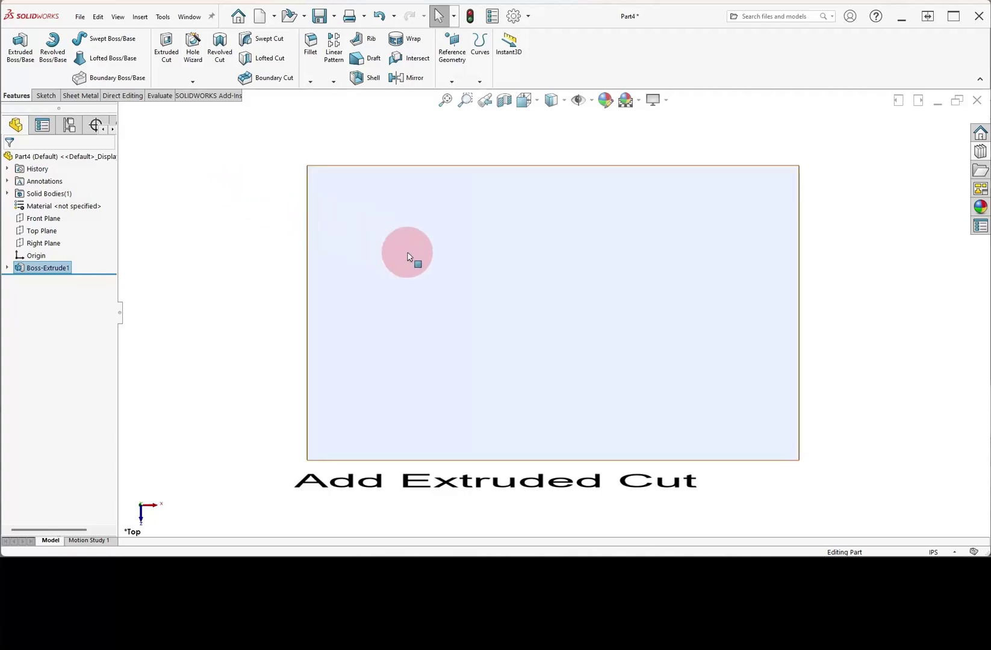
left_click(492, 275)
left_click(538, 246)
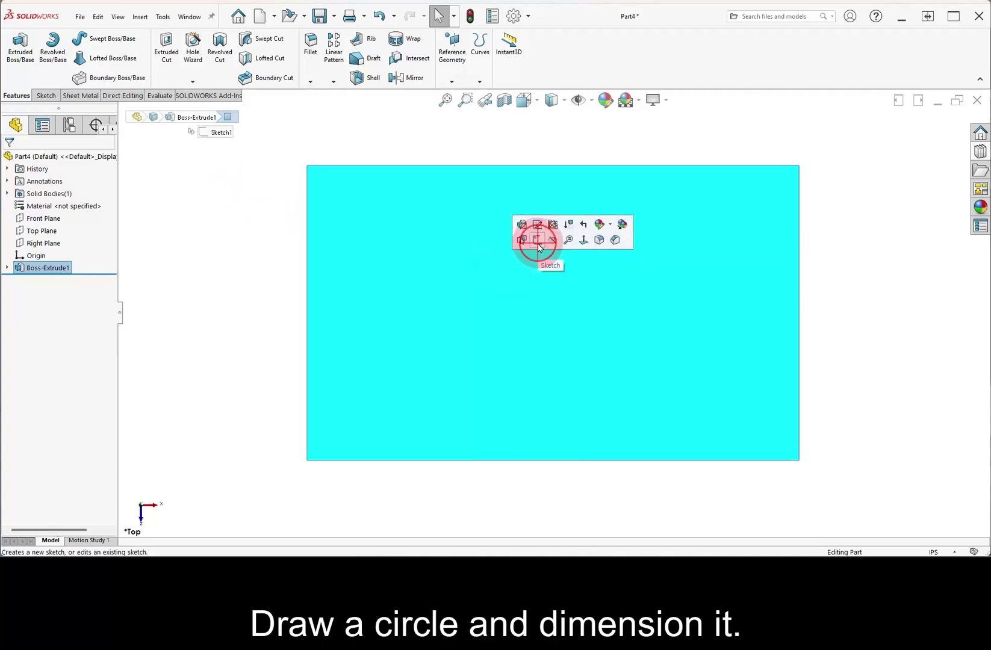
right_click_drag(561, 257, 603, 255)
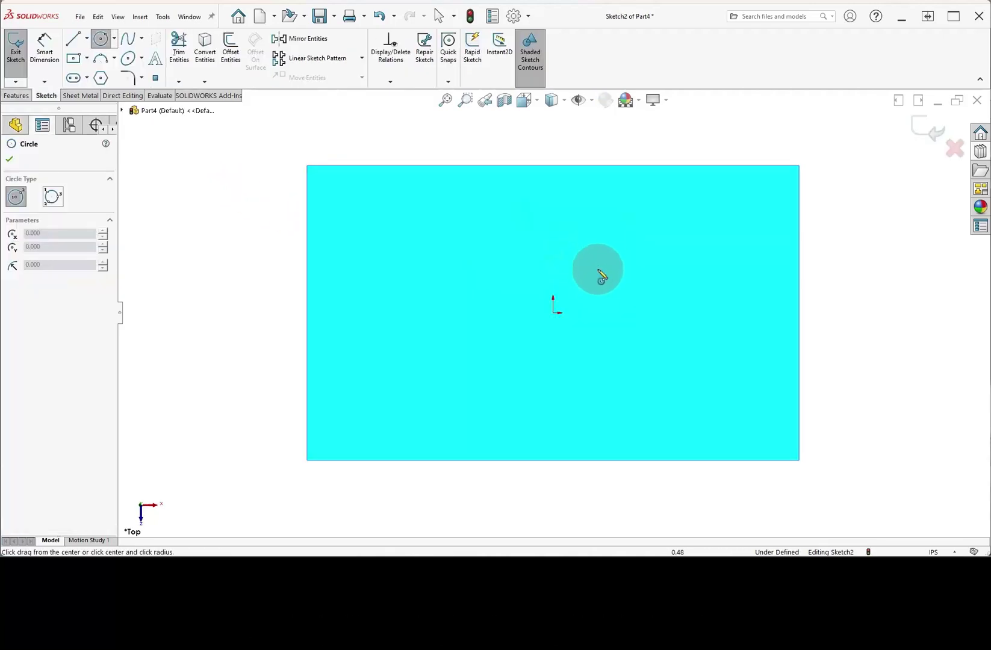
left_click(552, 313)
left_click(596, 277)
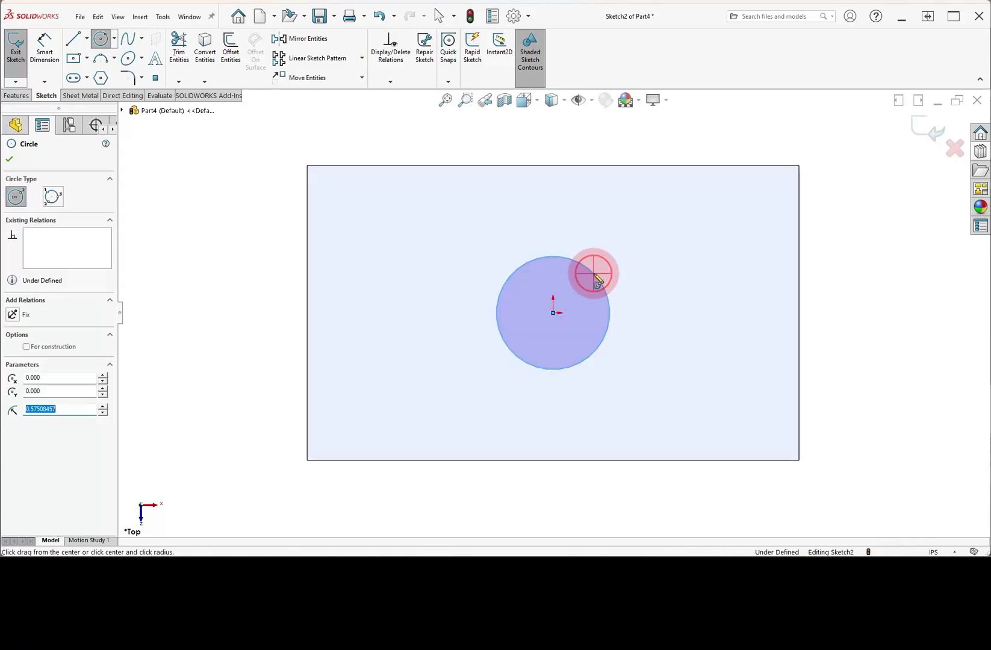
Dimension the circle's diameter to 1 in
right_click_drag(643, 278, 630, 254)
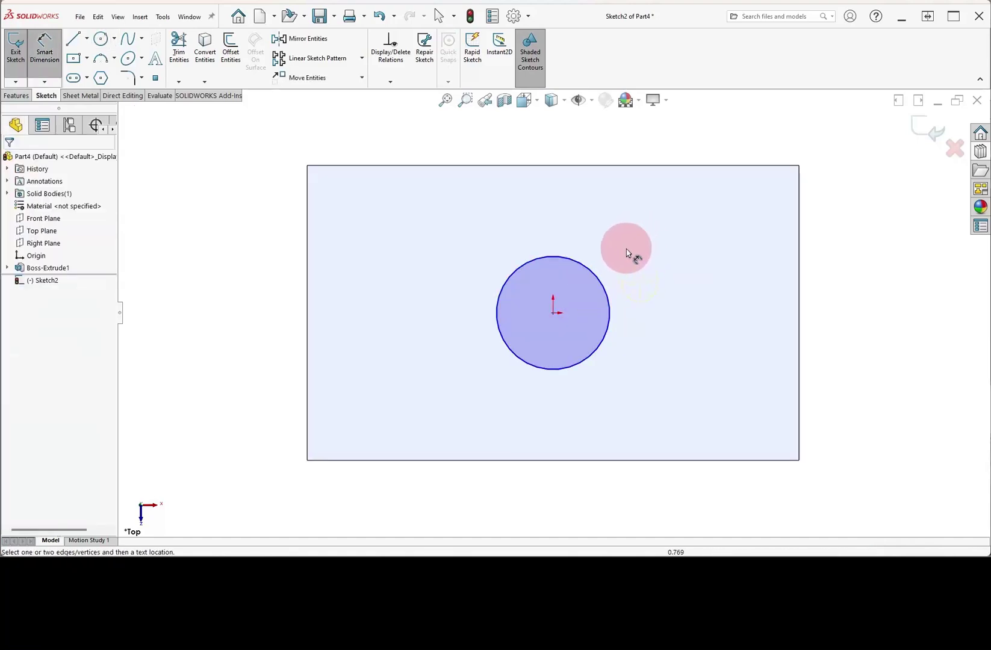
left_click(587, 270)
left_click(647, 239)
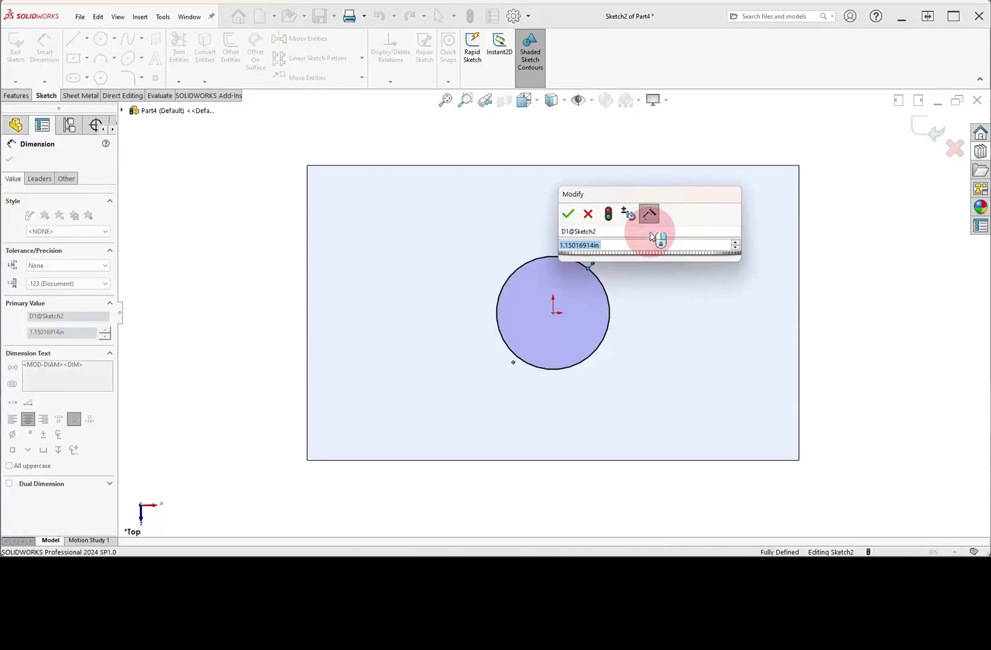
key("Return")
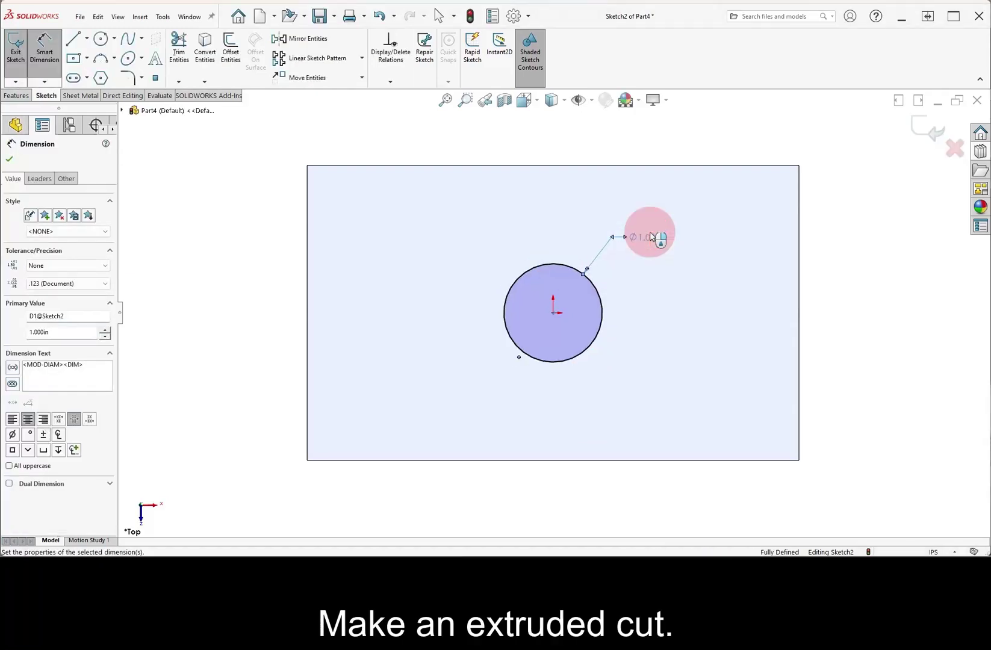
Cut the circle through the block with an Extruded Cut using the Through All end condition
left_click(24, 97)
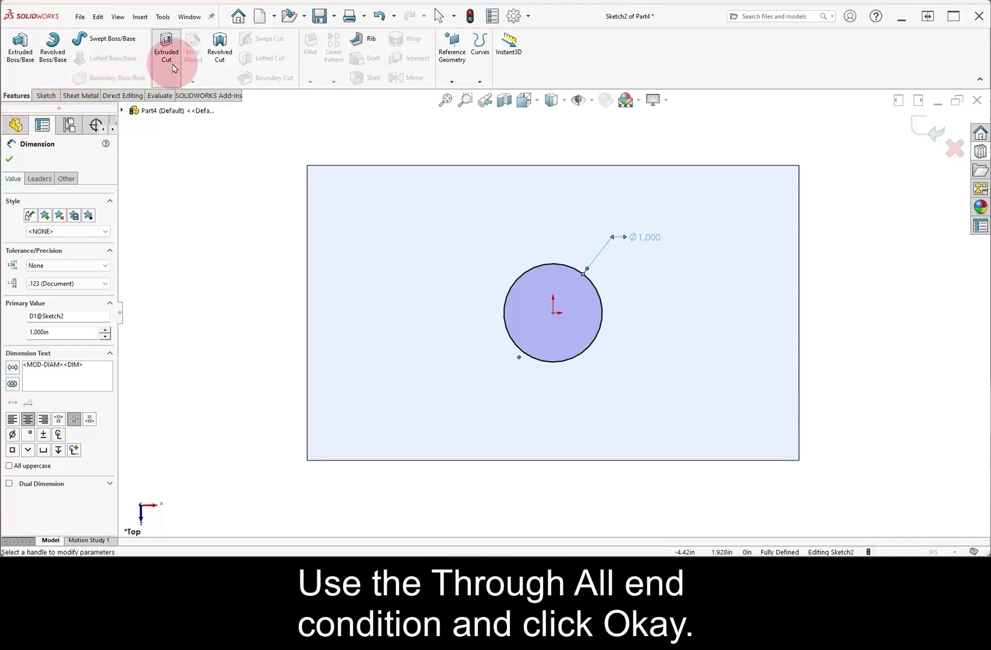
left_click(173, 68)
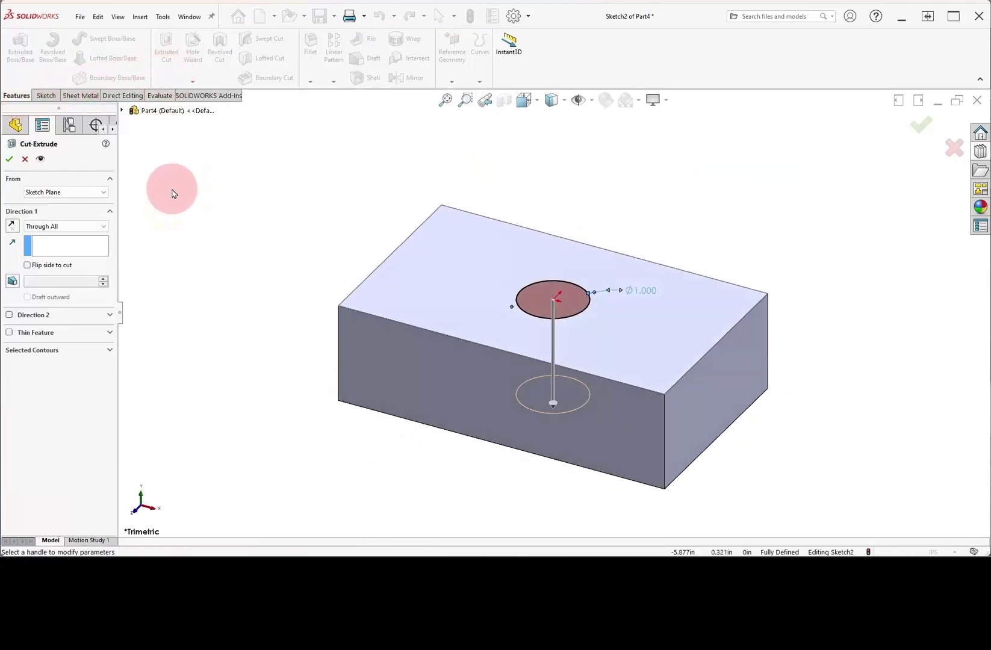
left_click(104, 227)
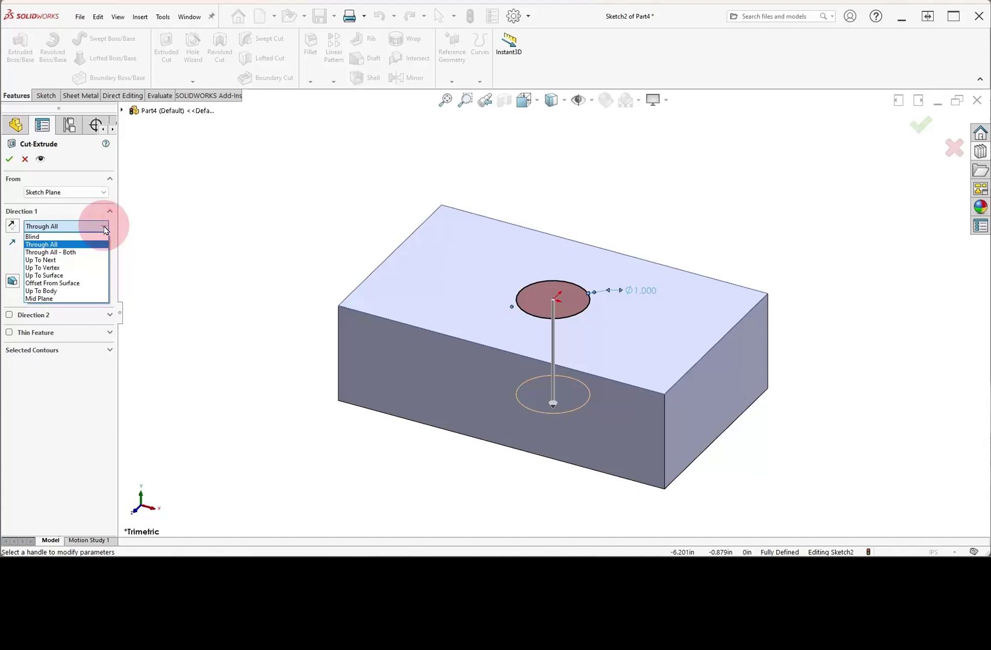
left_click(105, 228)
left_click(10, 160)
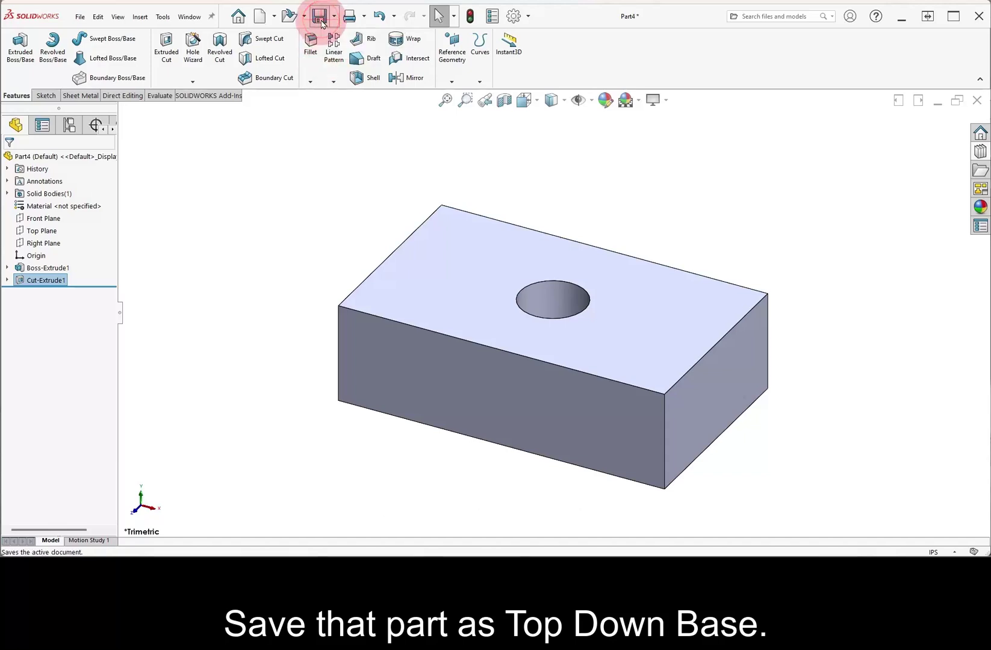
Save the part as Top Down Base
left_click(320, 18)
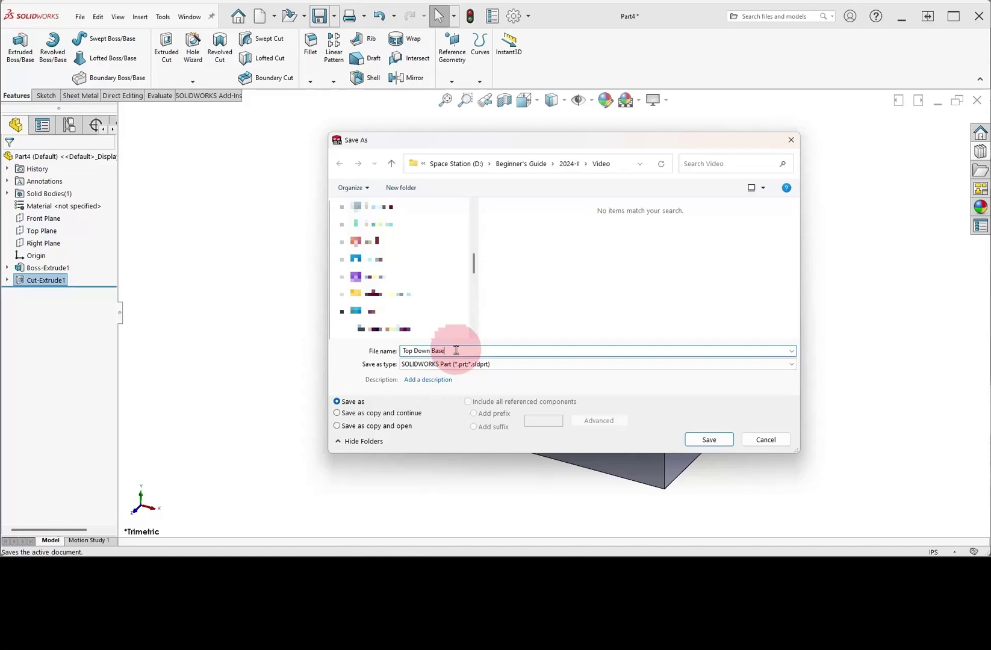
type("Top Down Base")
left_click(709, 439)
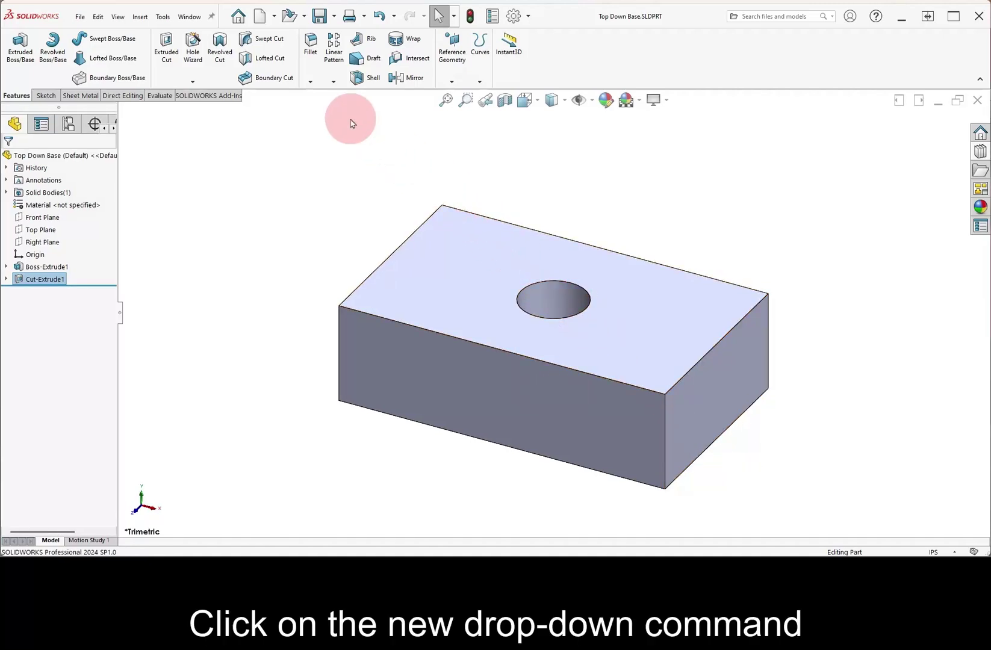
Make an assembly from this part with the Assembly template and place the base at the assembly origin with graphics preview enabled
left_click(275, 23)
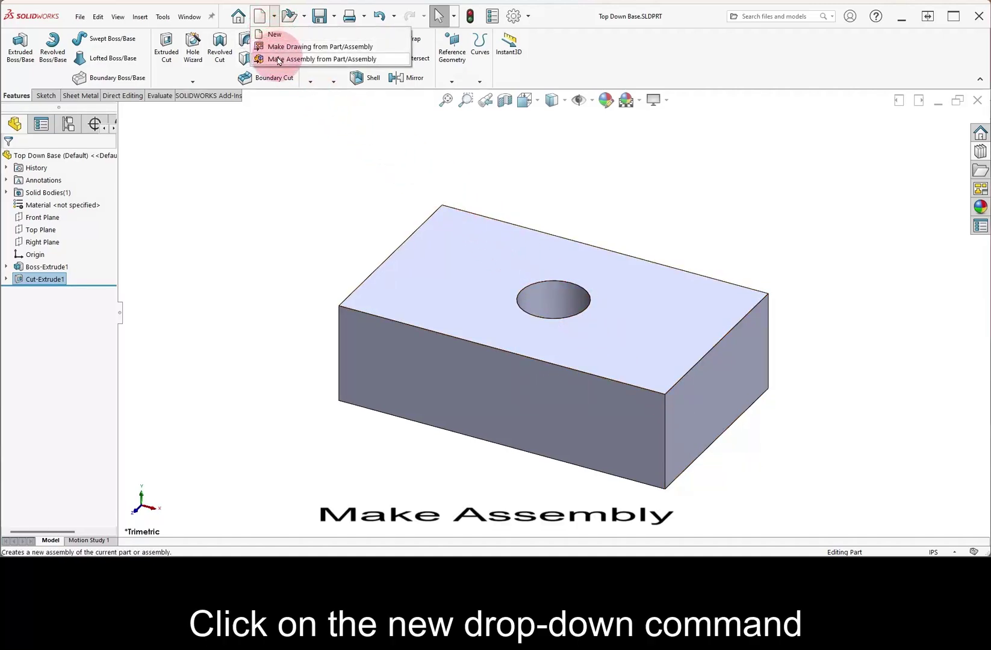
left_click(277, 60)
left_click(487, 90)
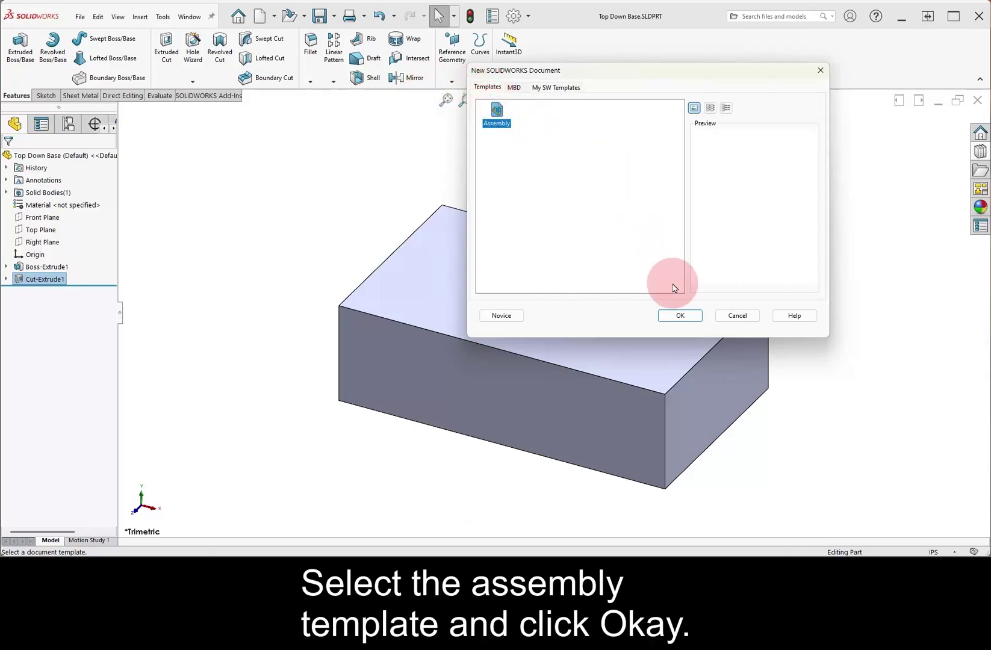
left_click(689, 318)
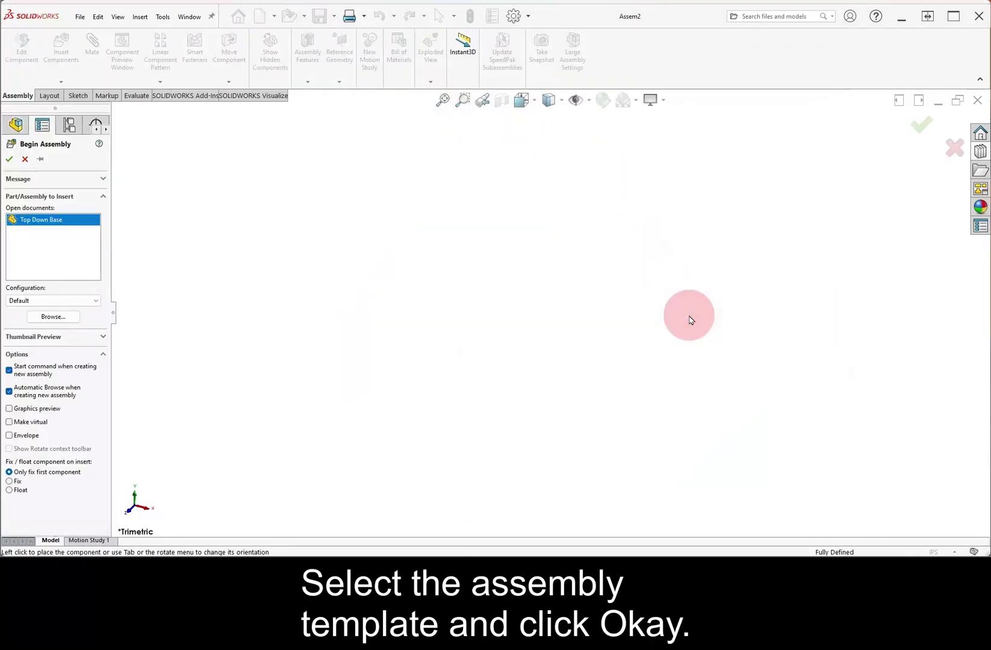
left_click(29, 409)
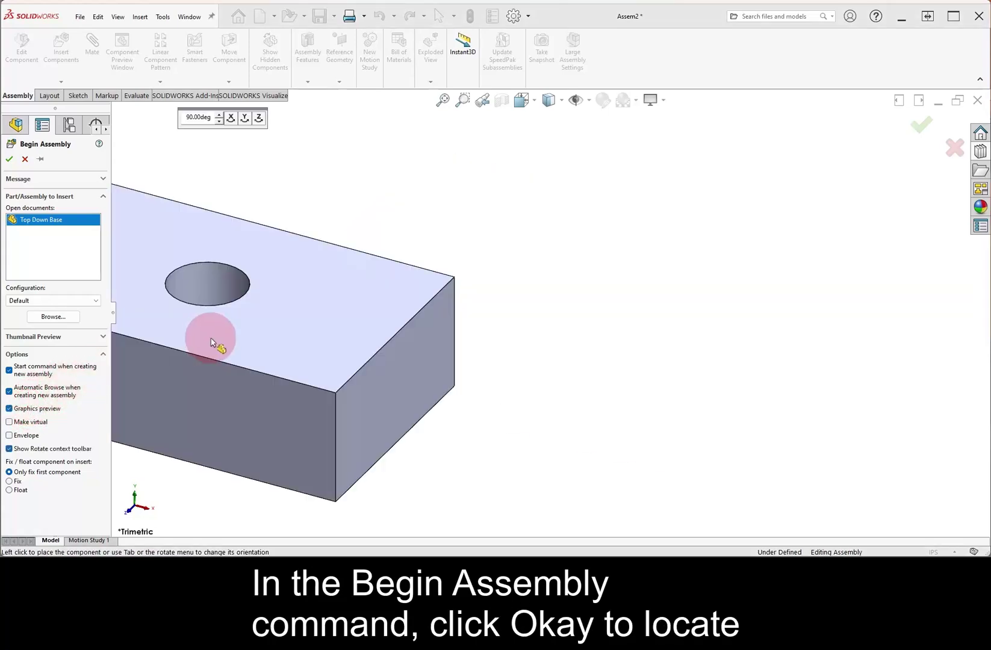
left_click(9, 159)
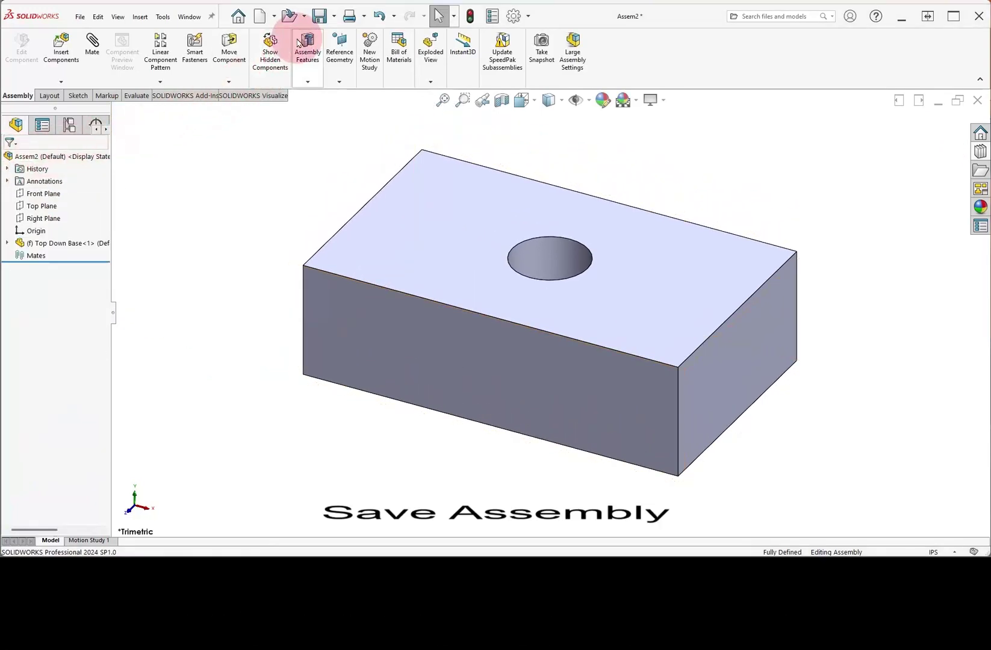
Save the assembly as Top Down Assembly
left_click(318, 18)
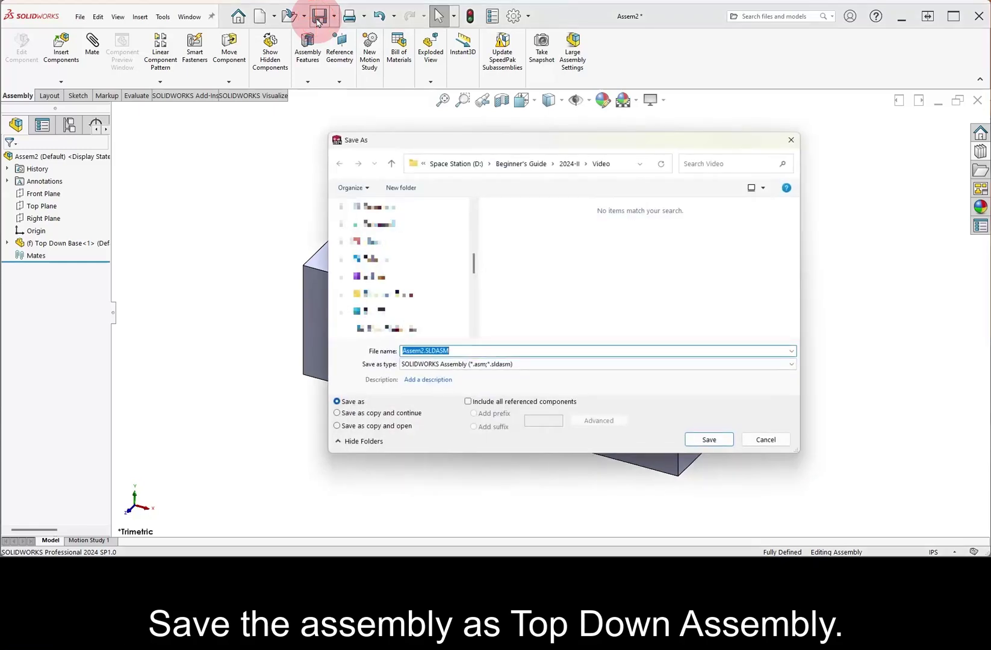
type("Top Down ")
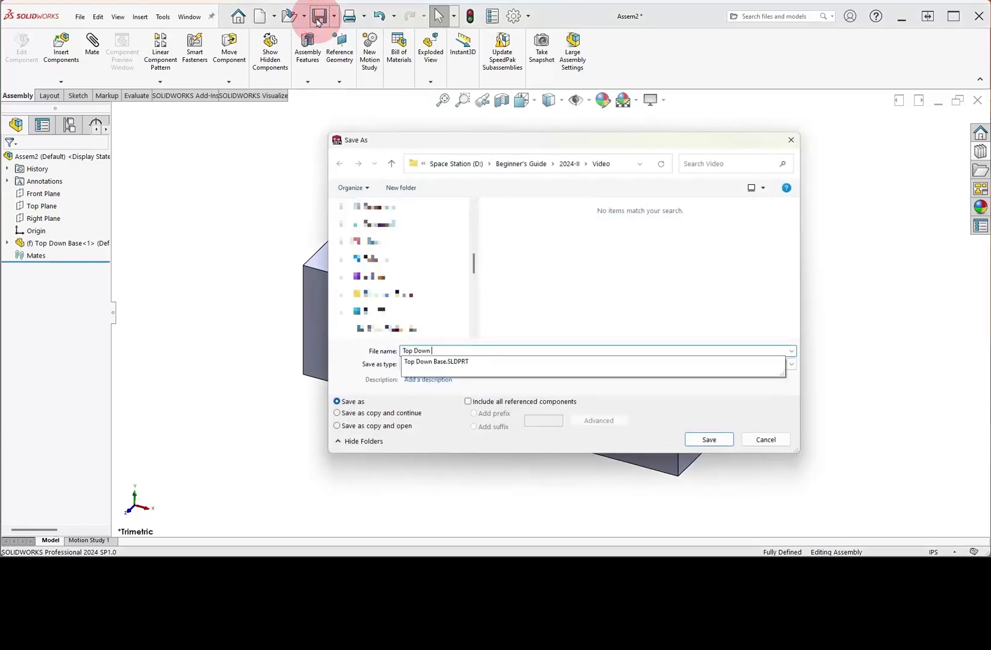
type("Assembly")
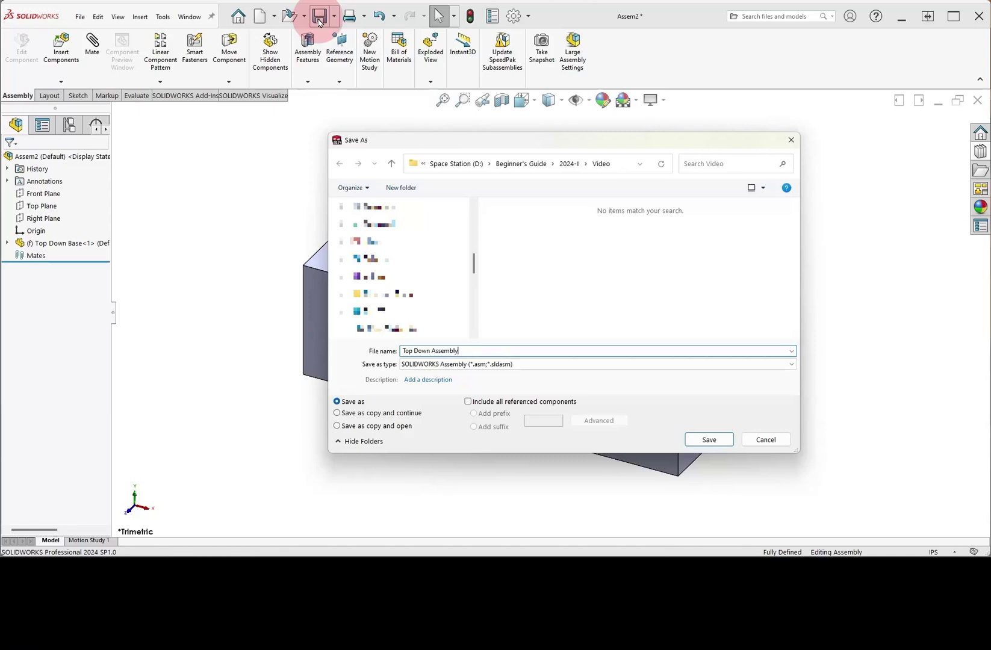
left_click(709, 440)
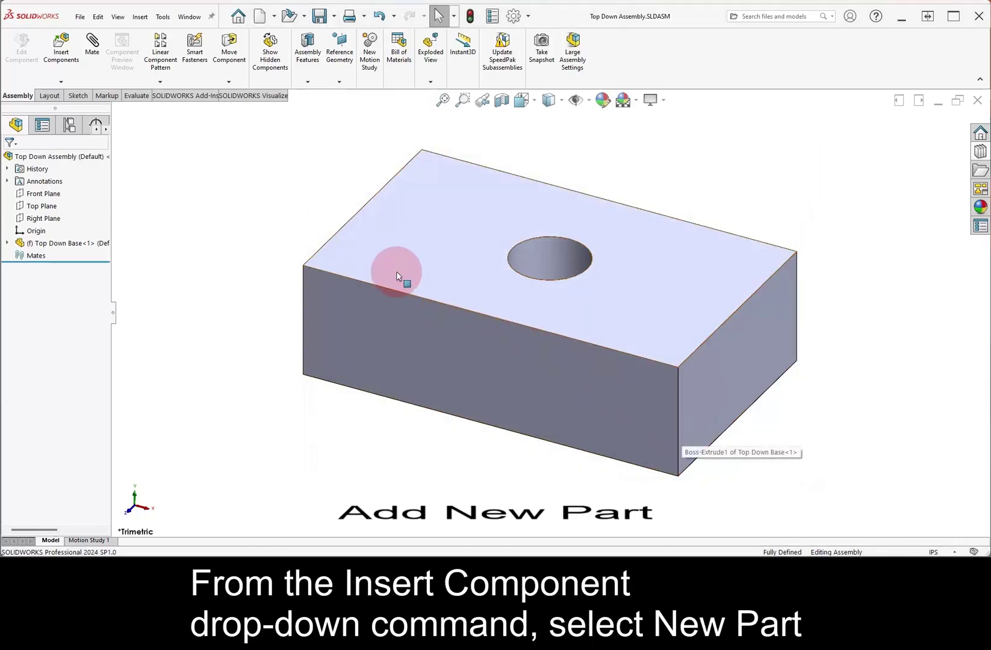
Insert a new part into the assembly with the Part template, positioned on the top face of the base
left_click(69, 83)
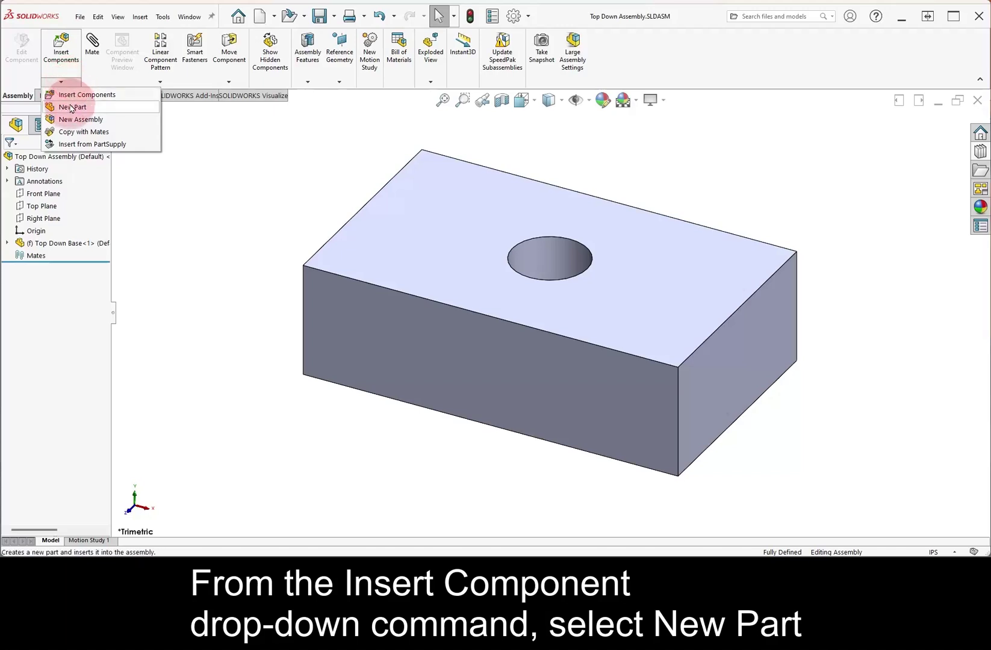
left_click(72, 106)
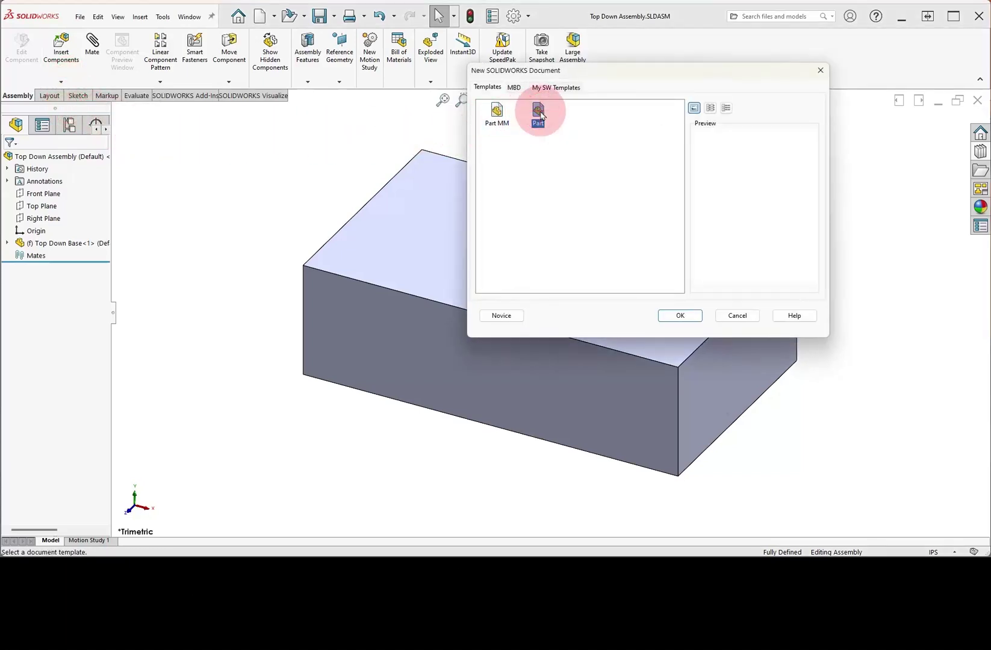
left_click(680, 315)
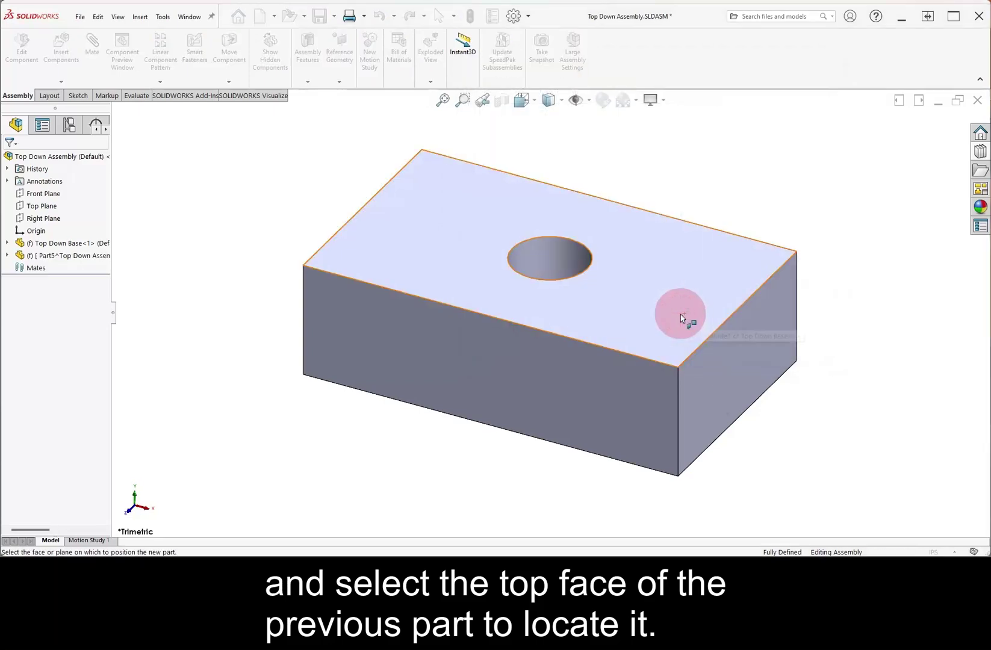
left_click(482, 274)
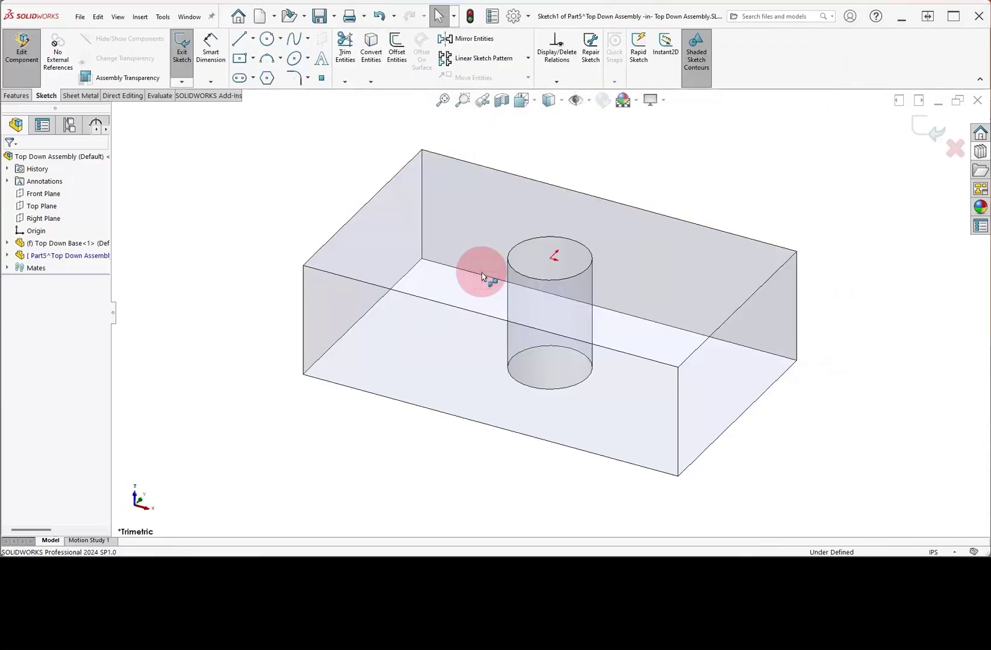
Offset the hole's top edge inward by 0.05 in with Offset Entities in the new part's sketch
left_click(396, 51)
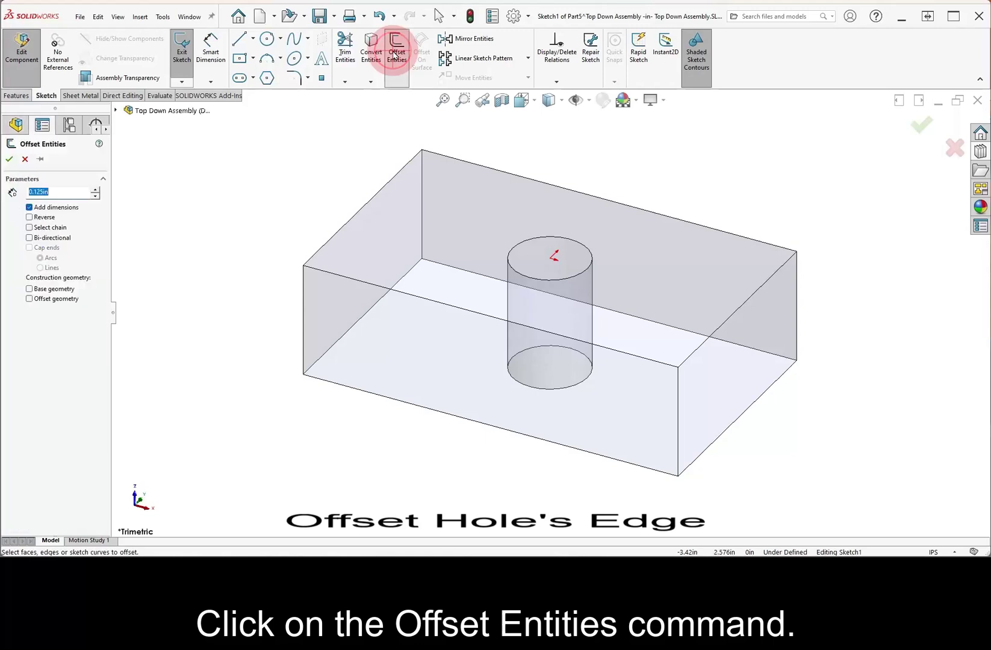
left_click(592, 260)
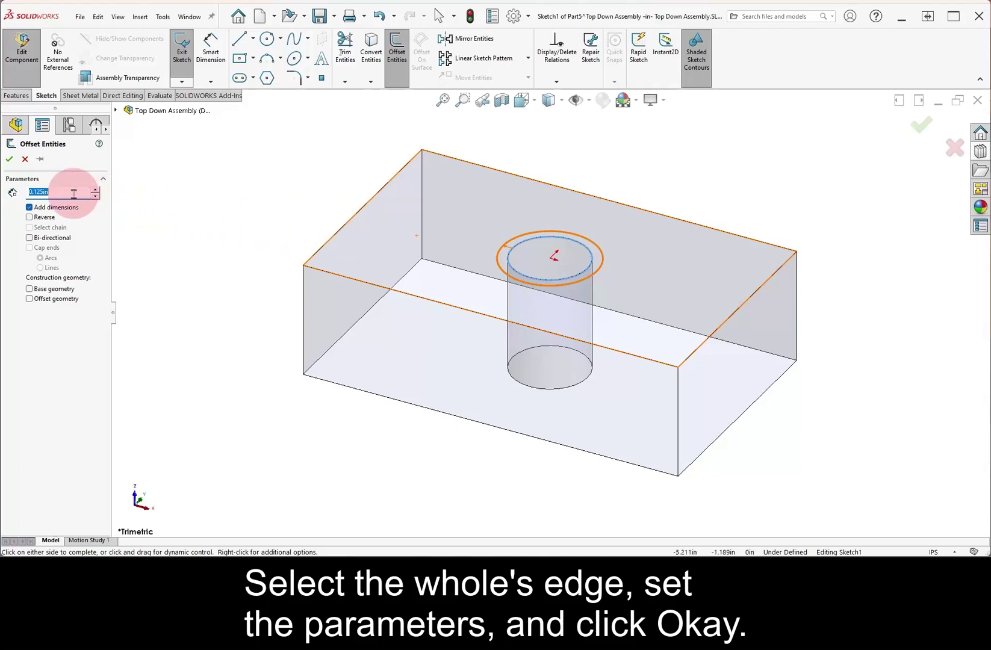
type(".05")
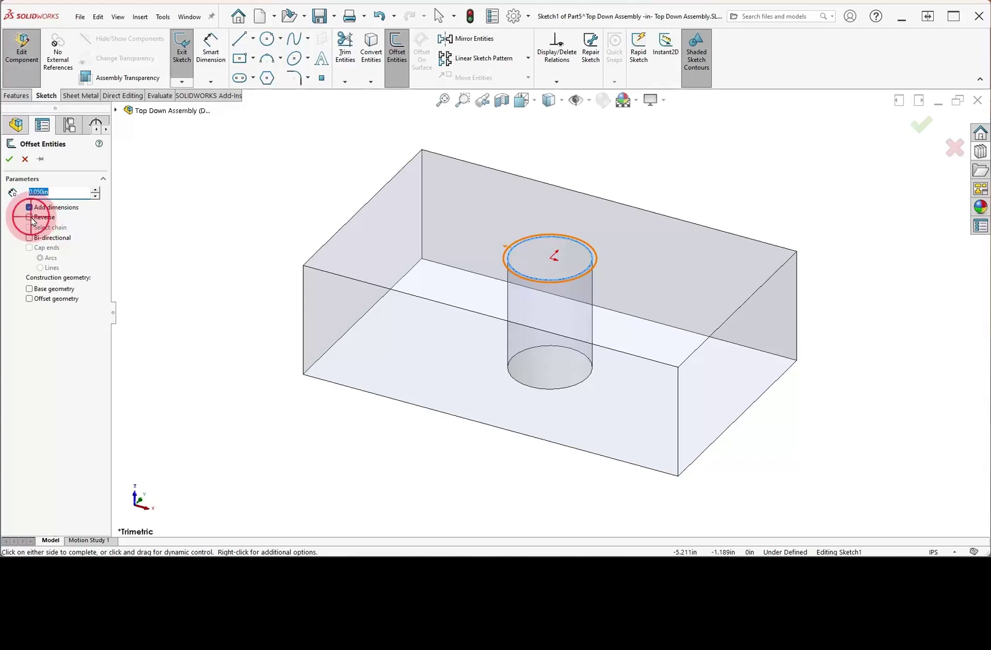
left_click(9, 160)
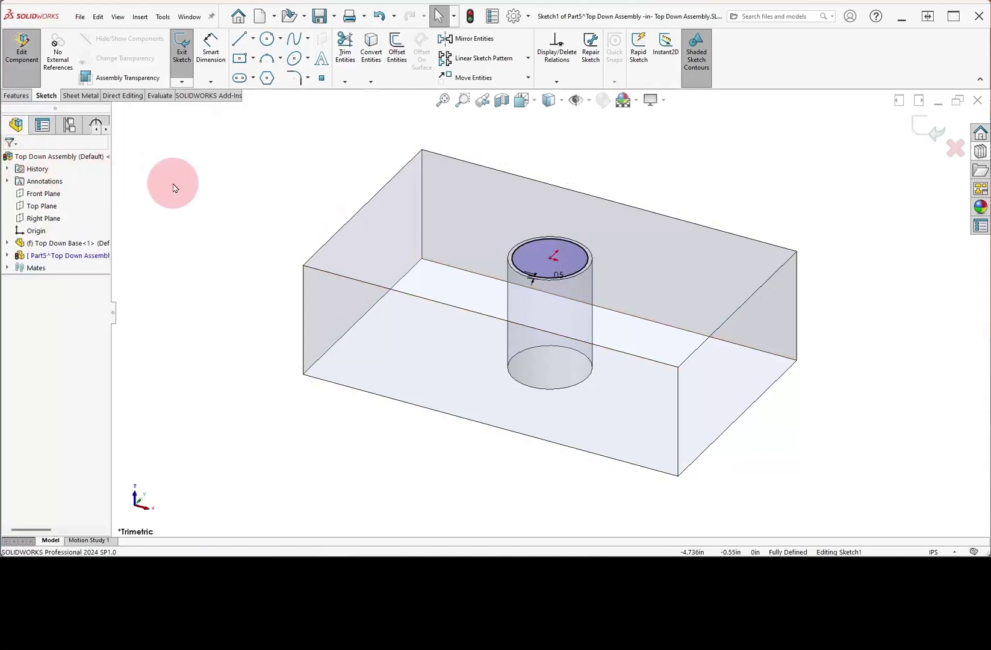
Extrude the offset circle as a boss with the Up To Surface end condition, ending at the bottom face of the base
left_click(16, 95)
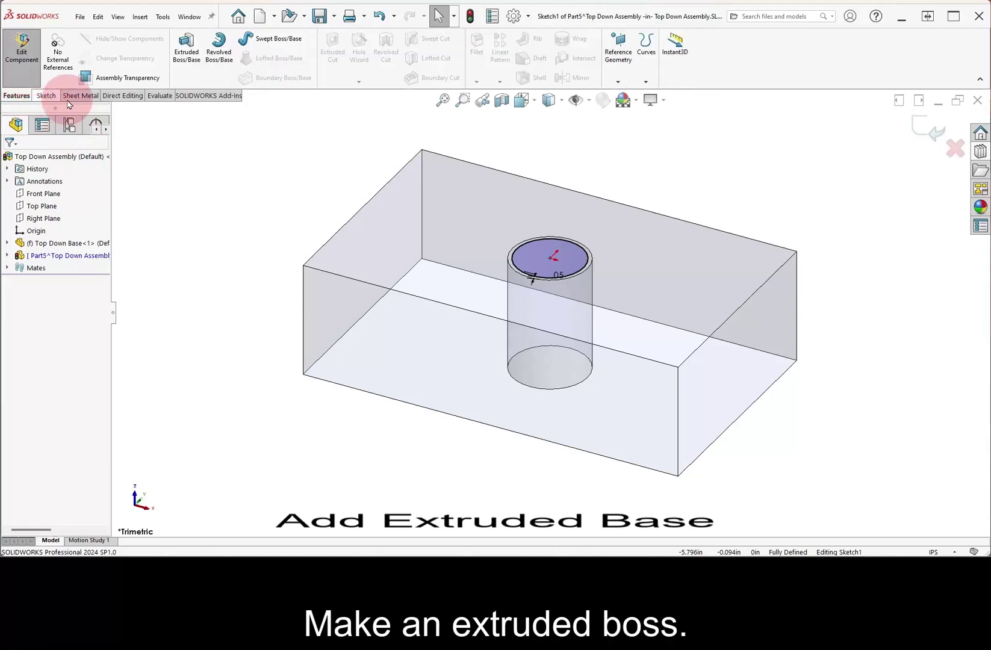
left_click(183, 71)
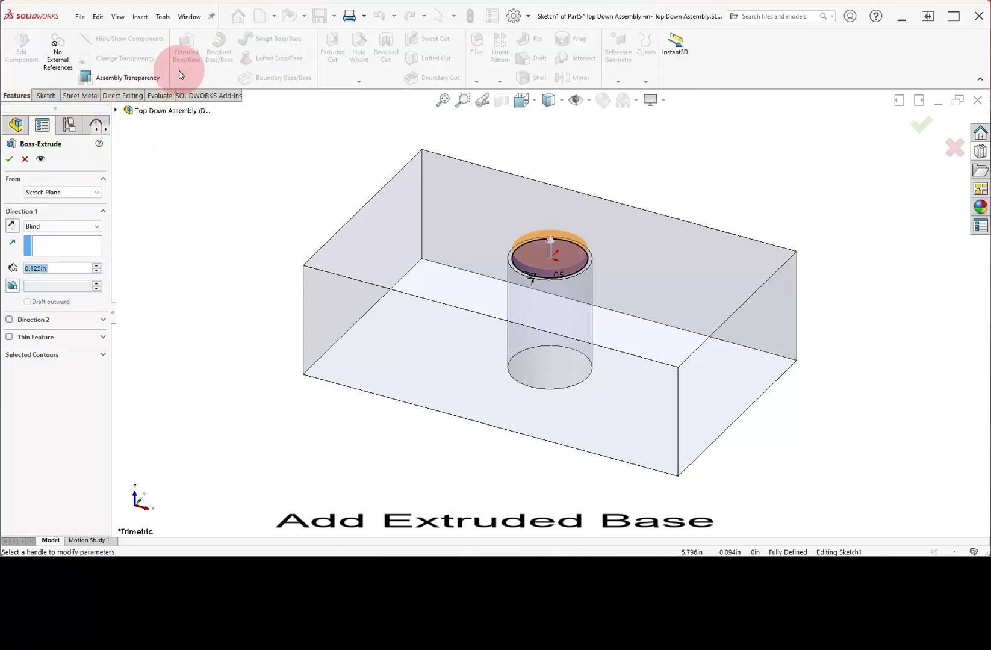
left_click(94, 227)
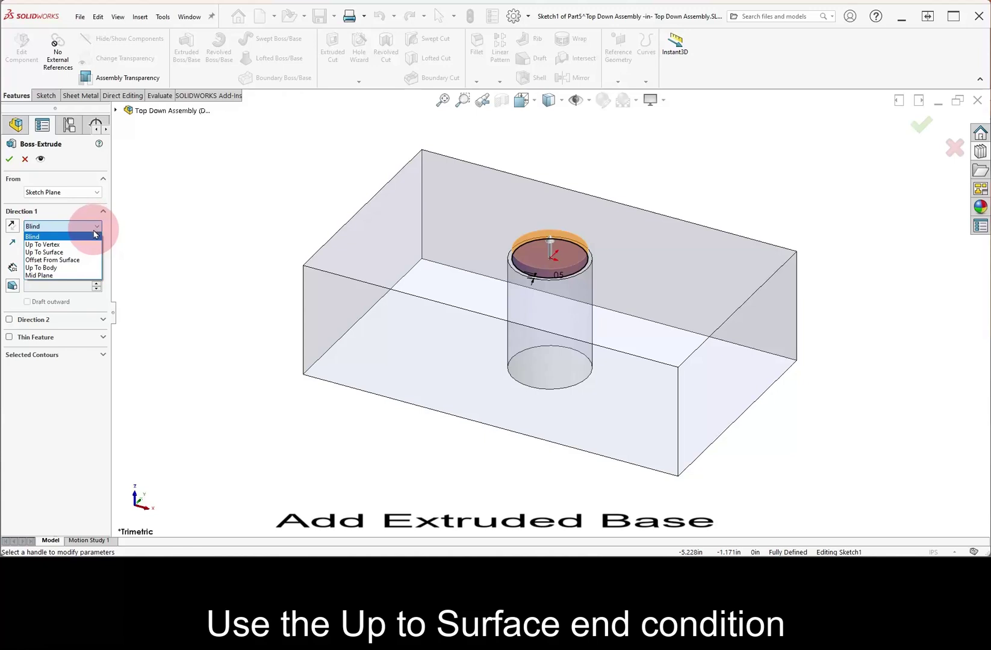
left_click(91, 252)
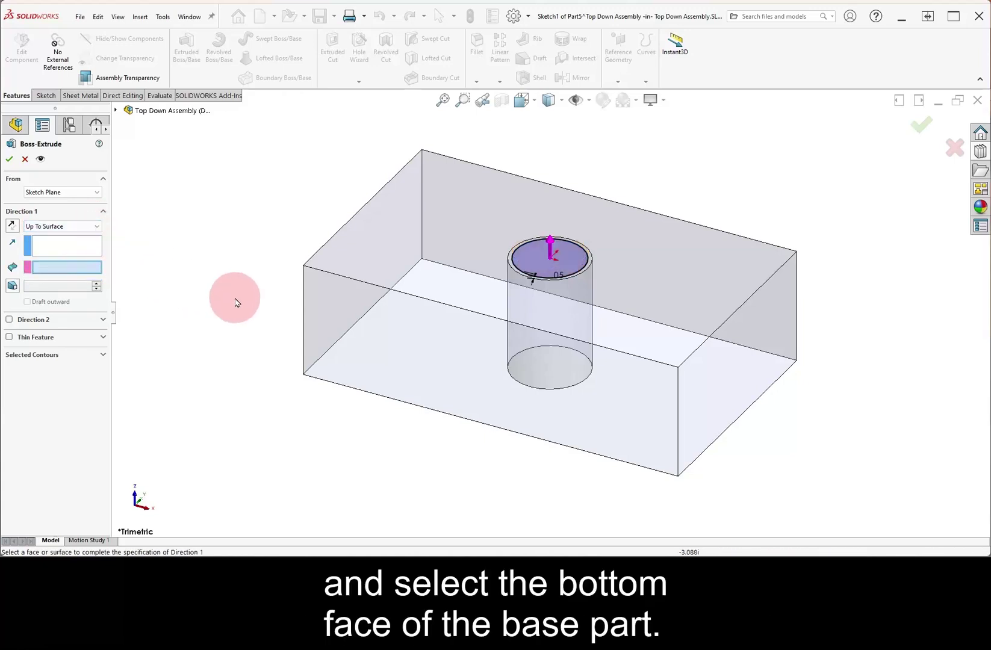
right_click(392, 354)
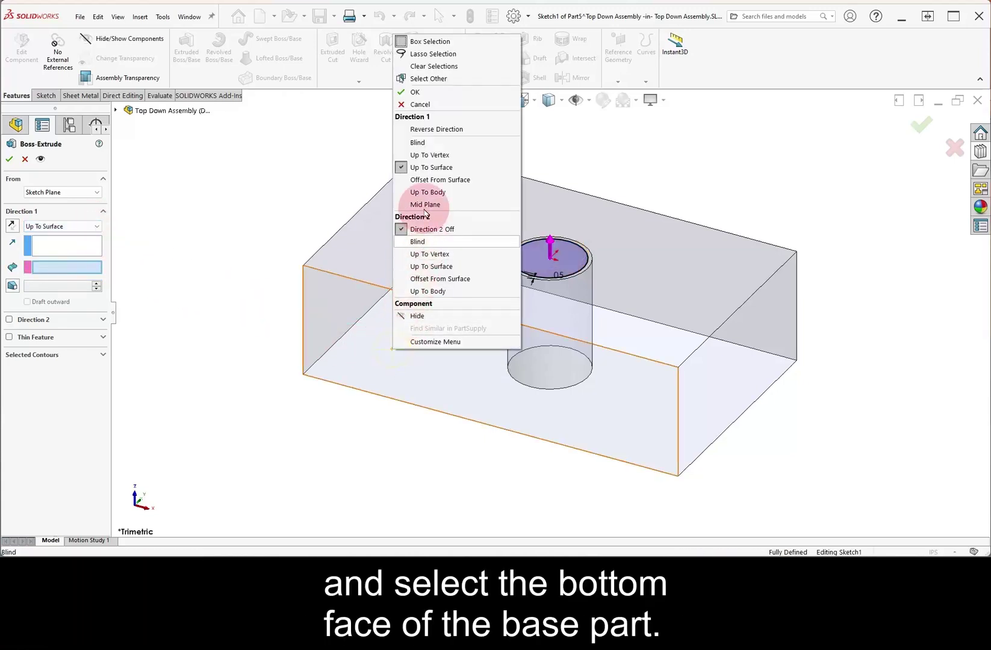
left_click(436, 82)
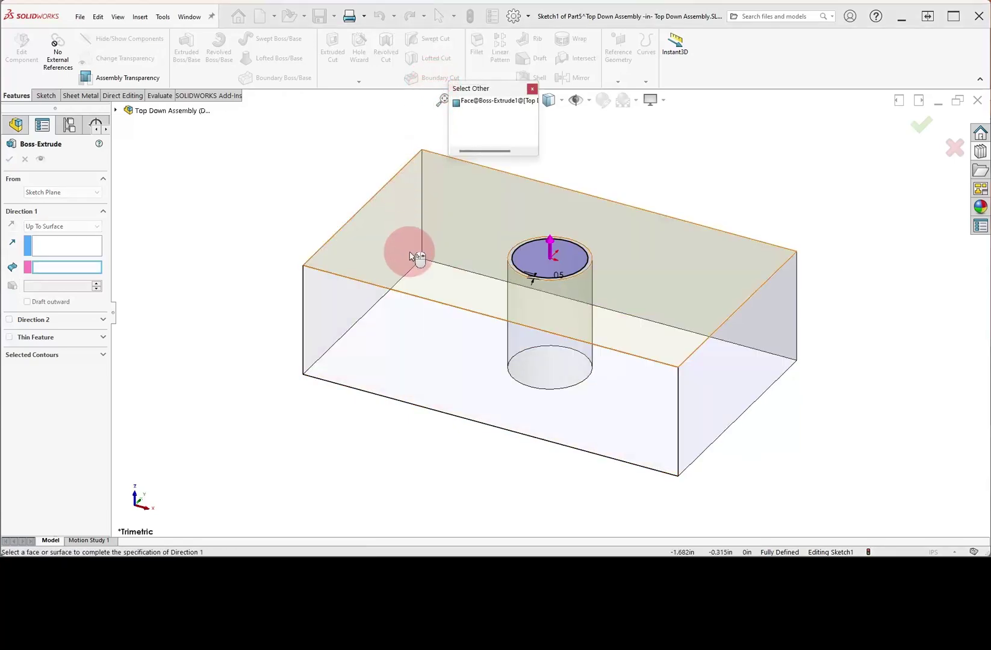
left_click(406, 337)
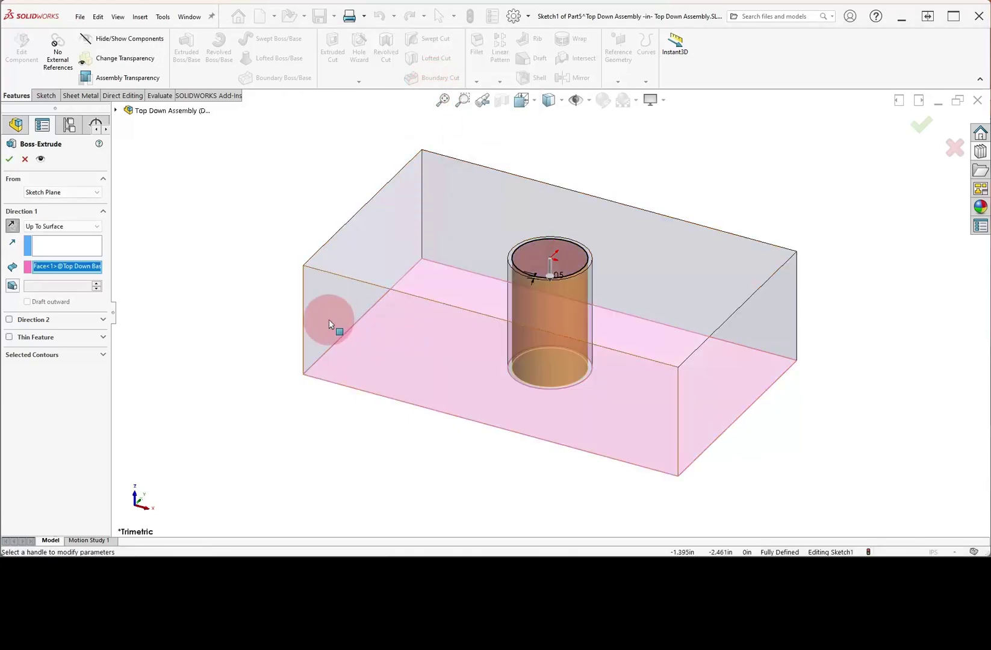
left_click(9, 159)
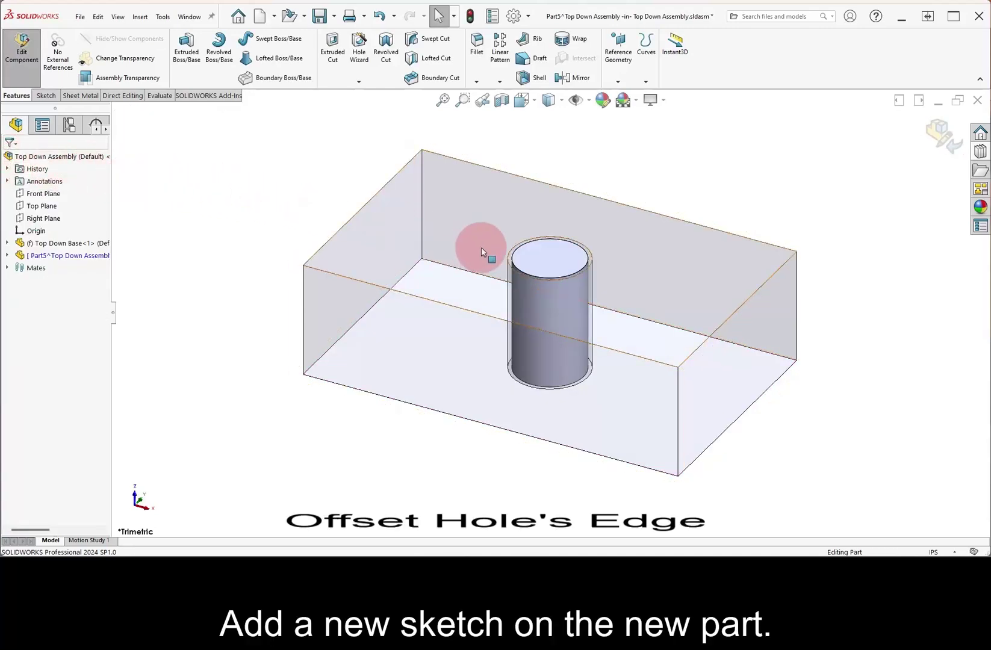
Start a sketch on the top face of the new cylinder and offset the hole's edge outward by 0.5 in
left_click(547, 255)
left_click(592, 228)
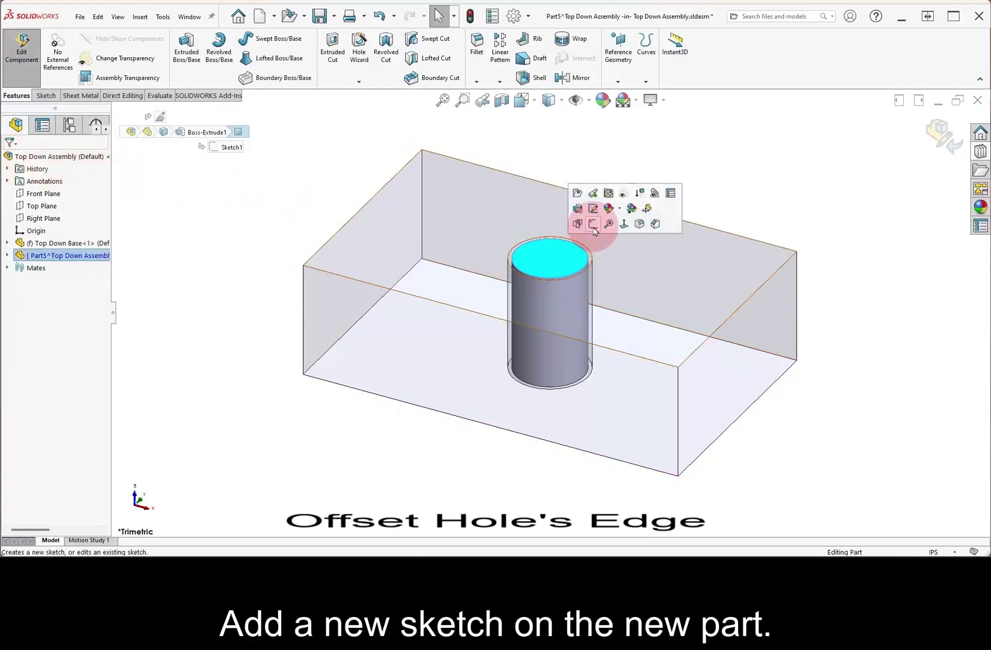
left_click(611, 184)
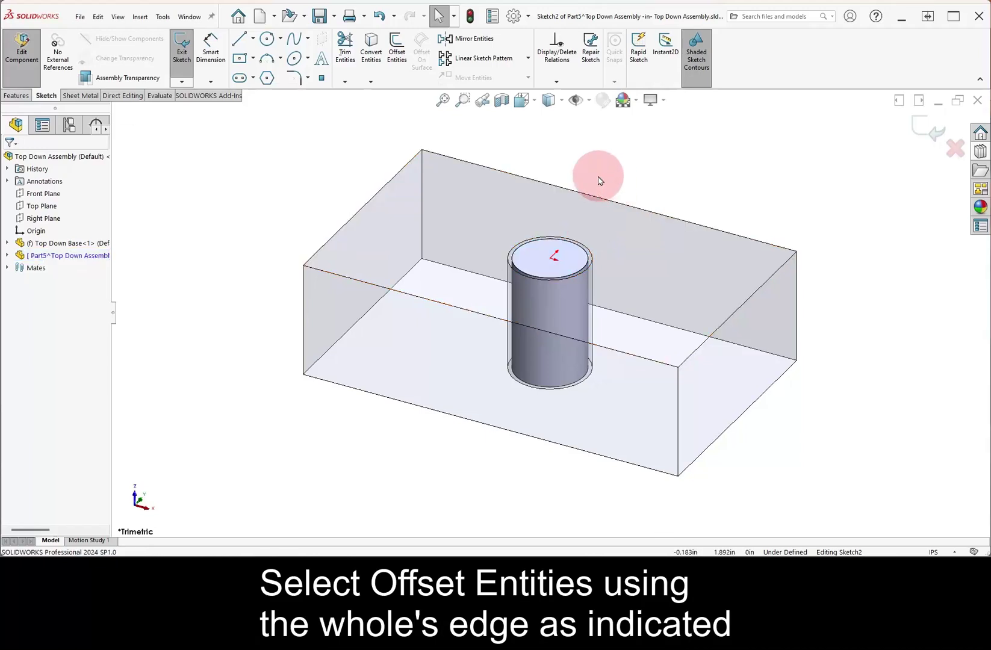
left_click(398, 51)
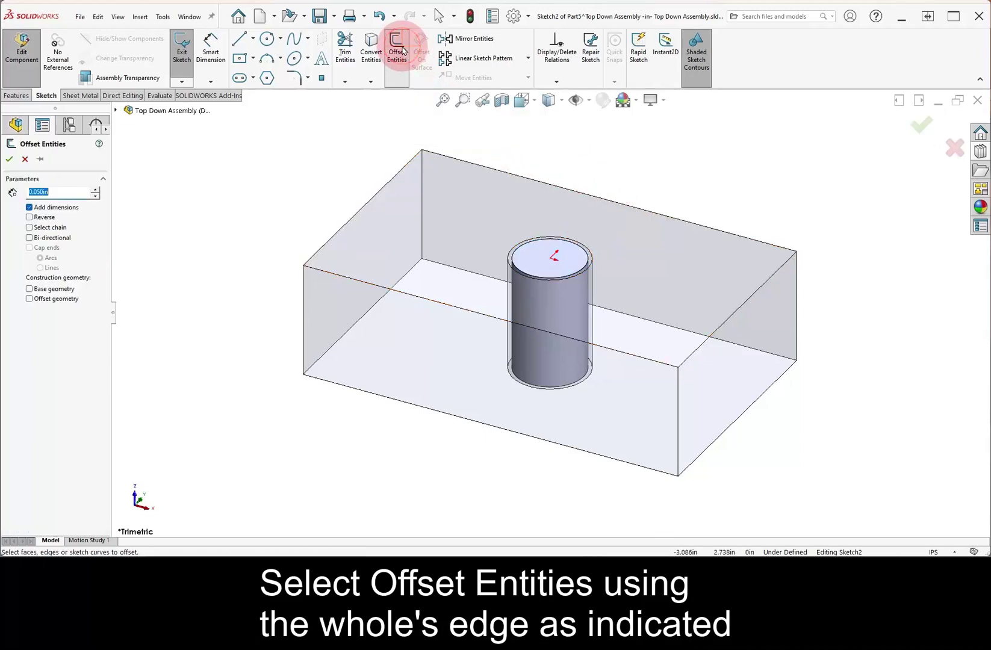
left_click(591, 256)
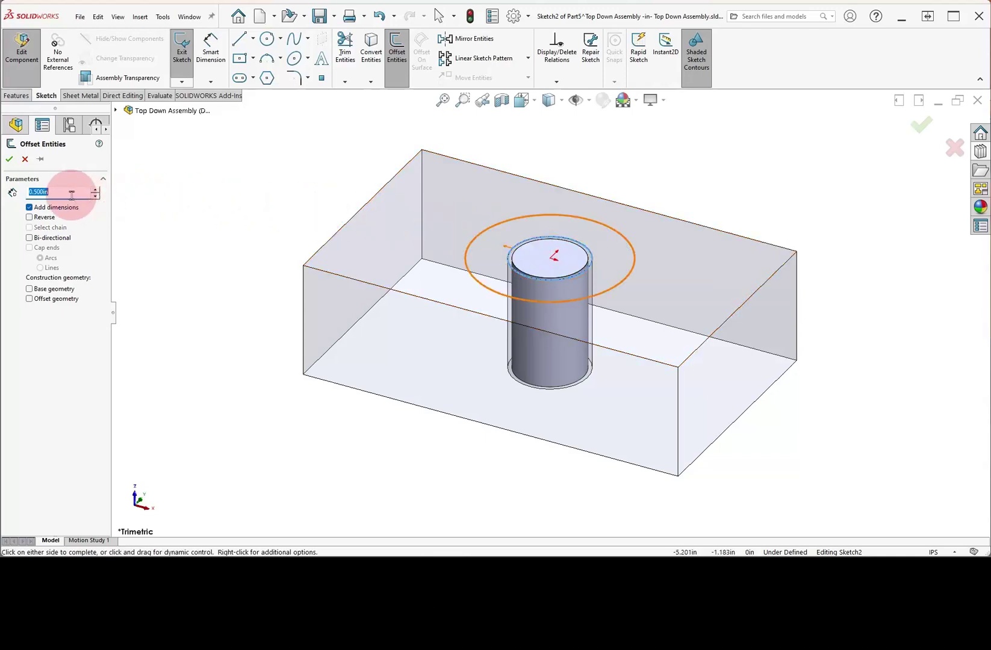
left_click(10, 159)
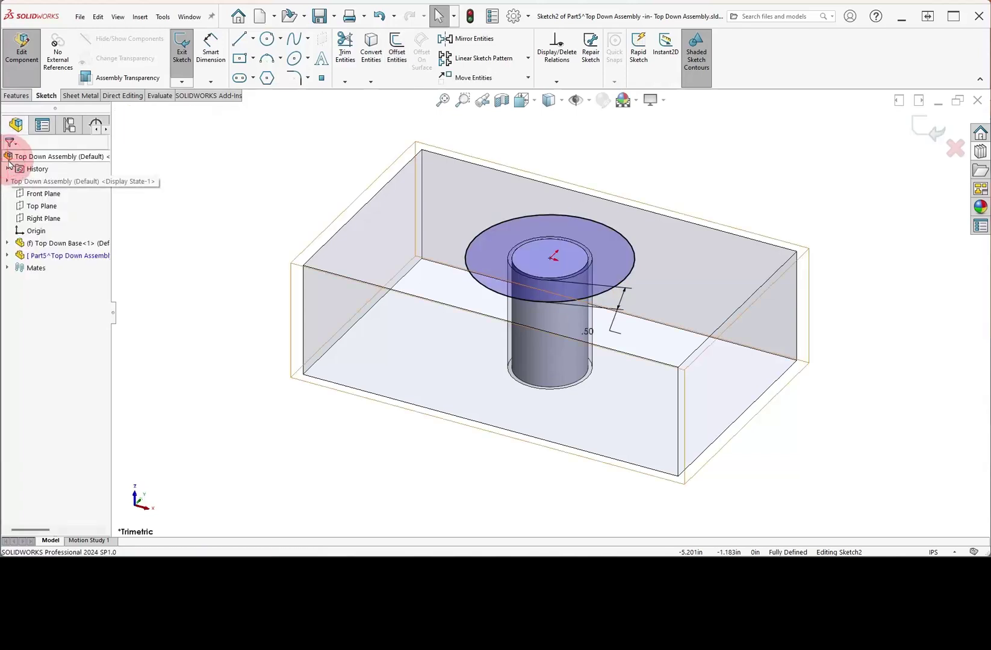
left_click(203, 212)
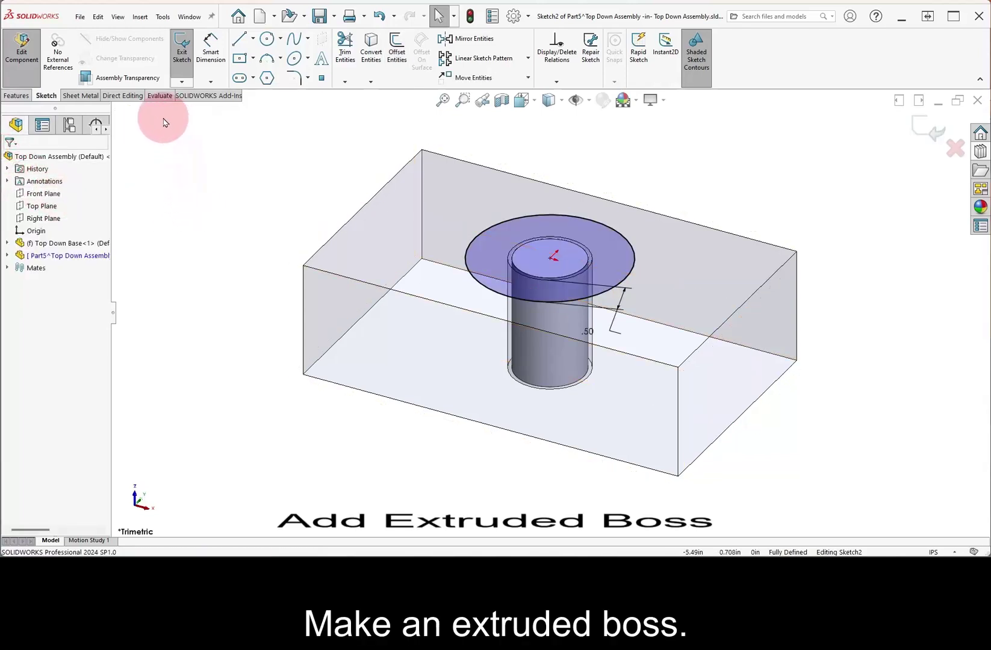
Extrude the larger circle upward as a Blind boss with a depth of 0.5 in, merged with the cylinder
left_click(23, 96)
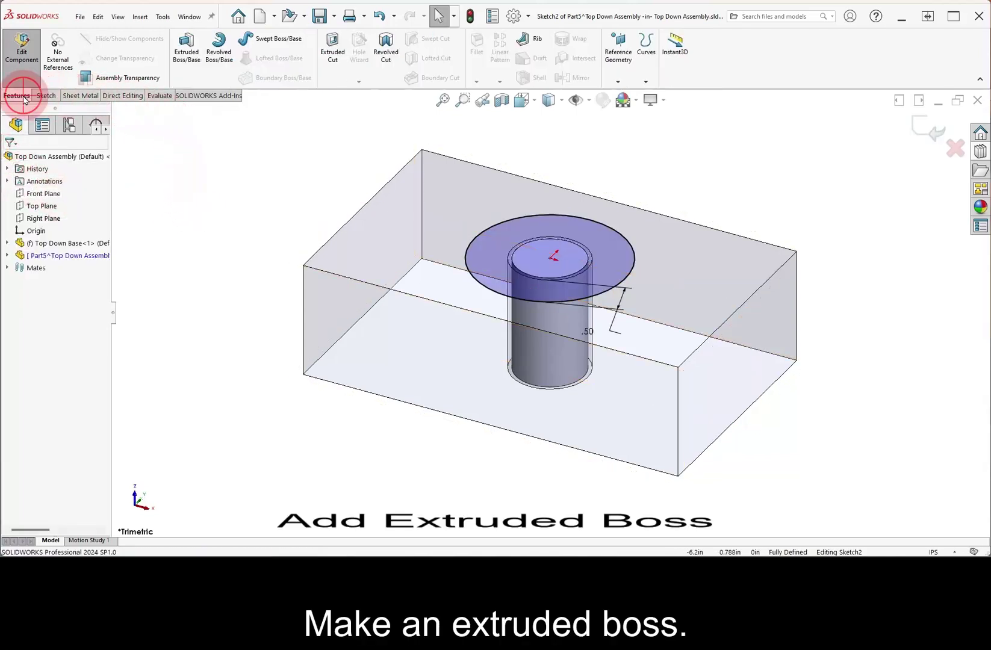
left_click(188, 74)
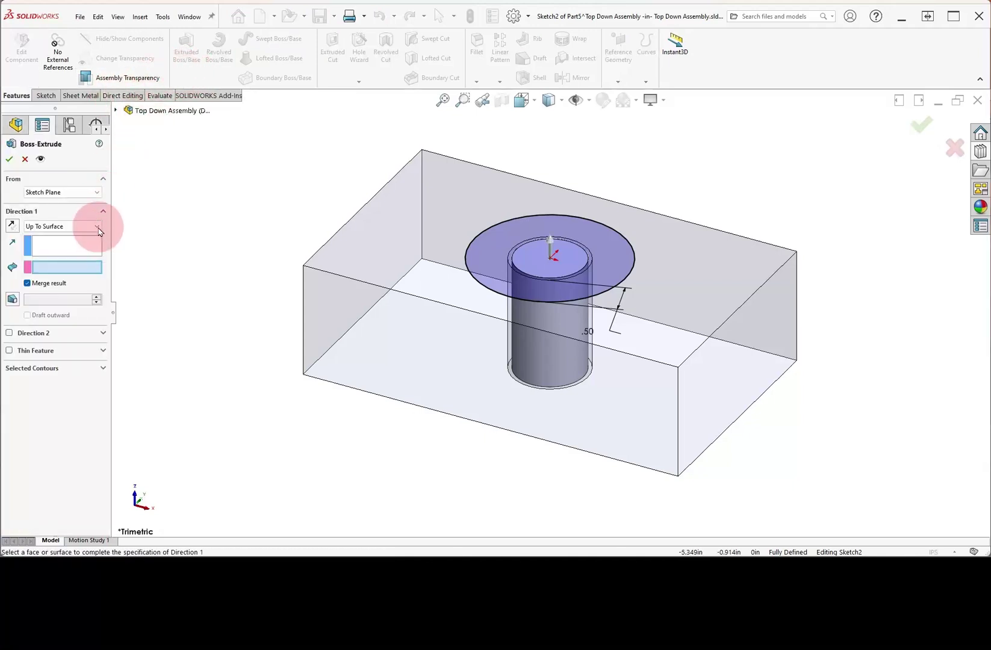
left_click(97, 226)
left_click(94, 237)
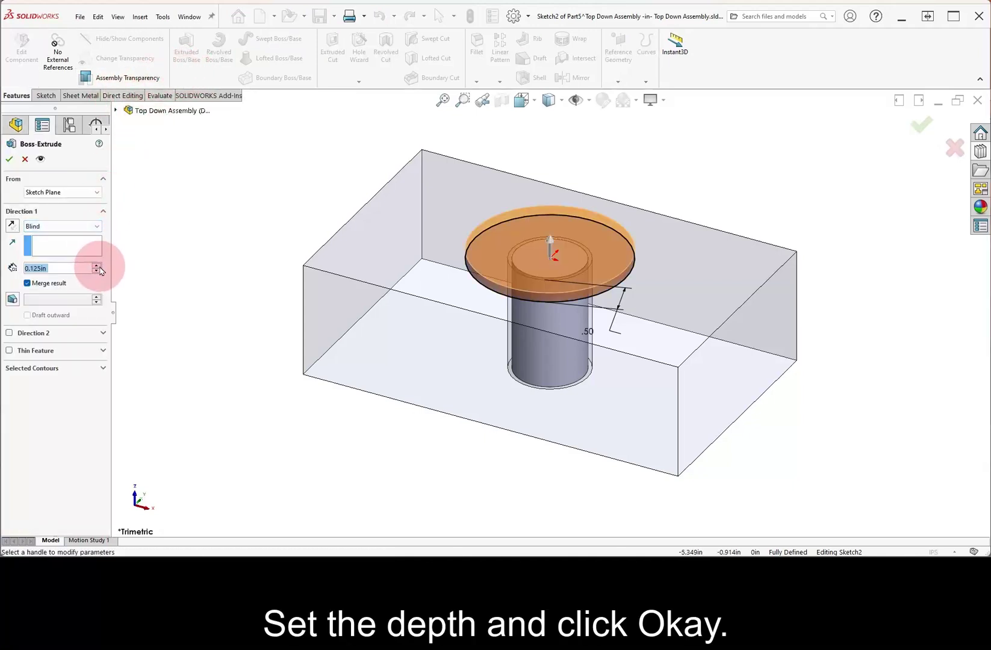
left_click(97, 266)
left_click(97, 266)
left_click(98, 266)
left_click(38, 184)
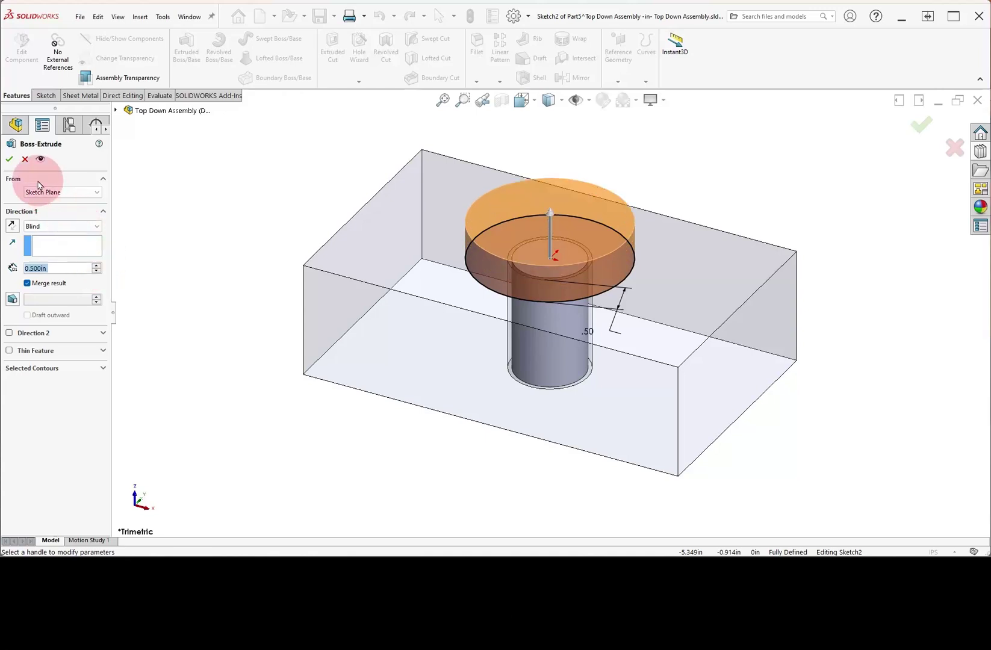
left_click(9, 160)
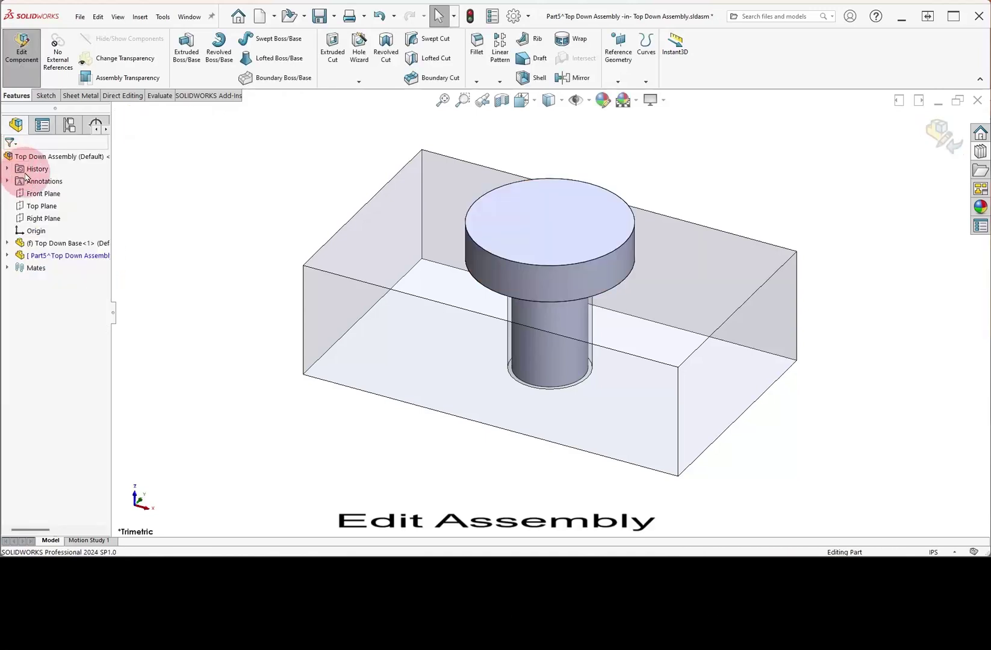
Return to editing the assembly and add an exploded view that moves the new part about 3.02 in upward along Z
left_click(937, 141)
scroll(584, 216, "up", 3)
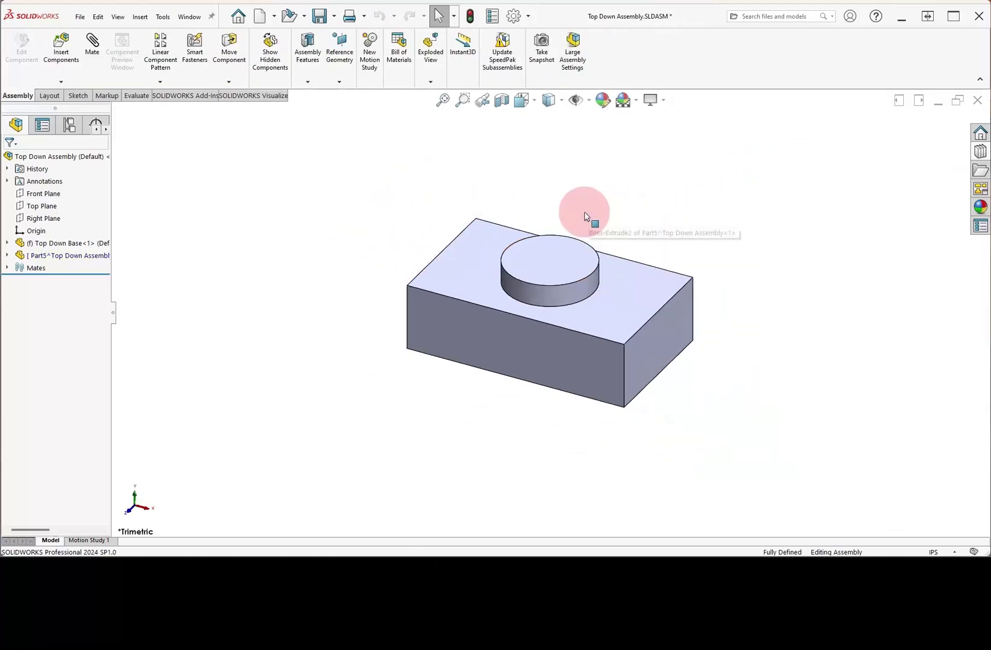
scroll(583, 216, "up", 2)
left_click(431, 62)
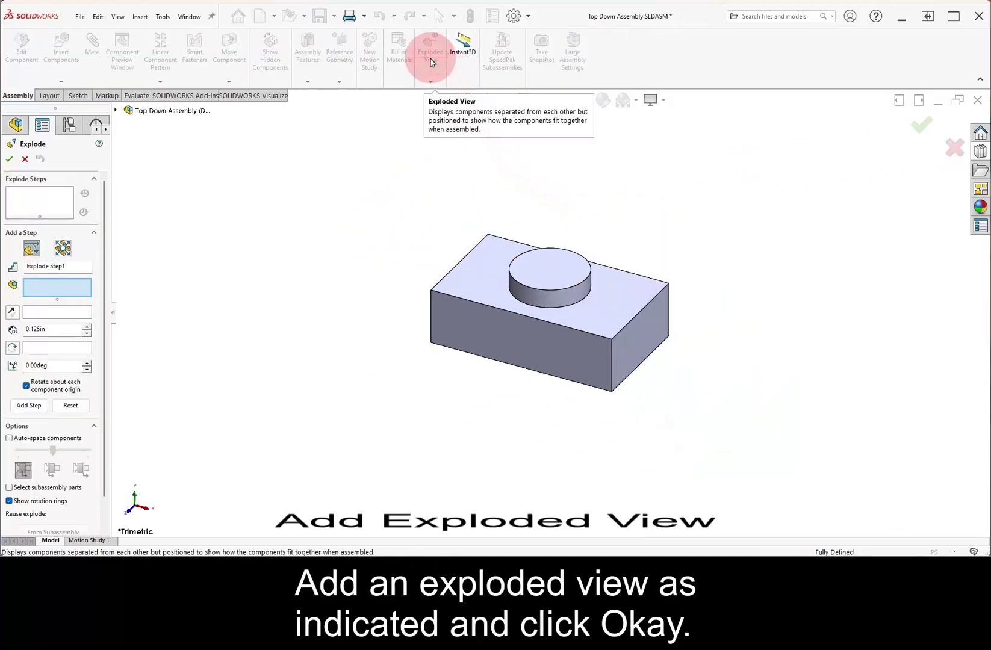
left_click(550, 267)
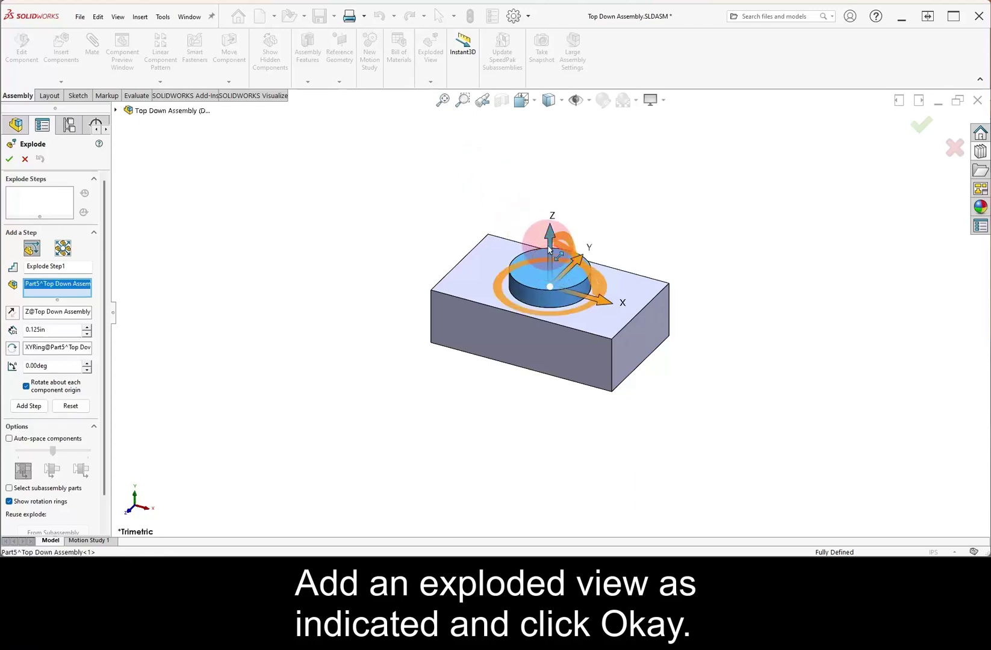
left_click_drag(549, 235, 546, 122)
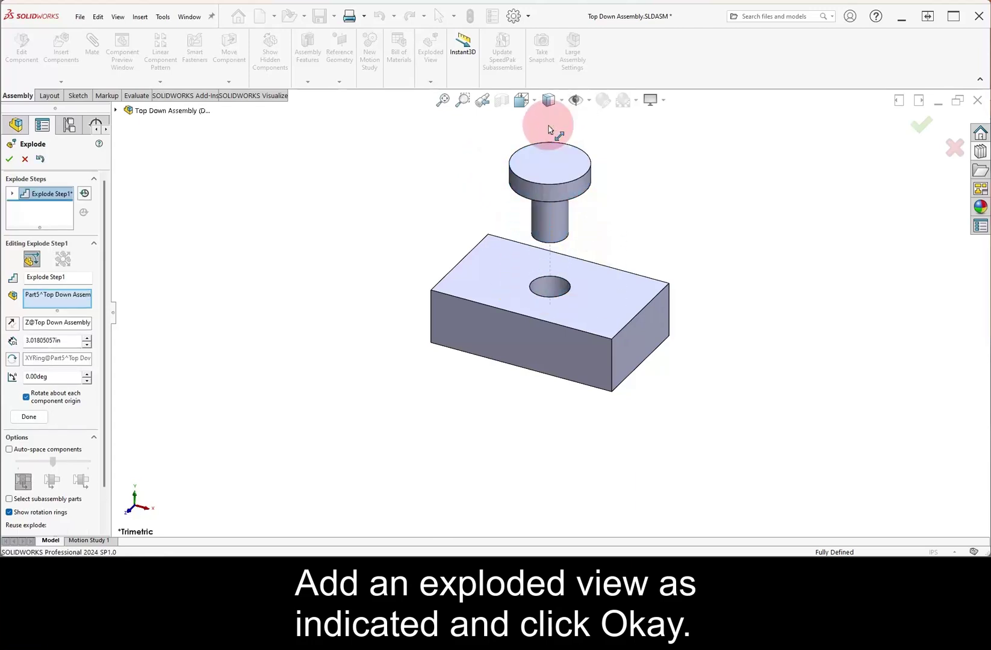
left_click(922, 128)
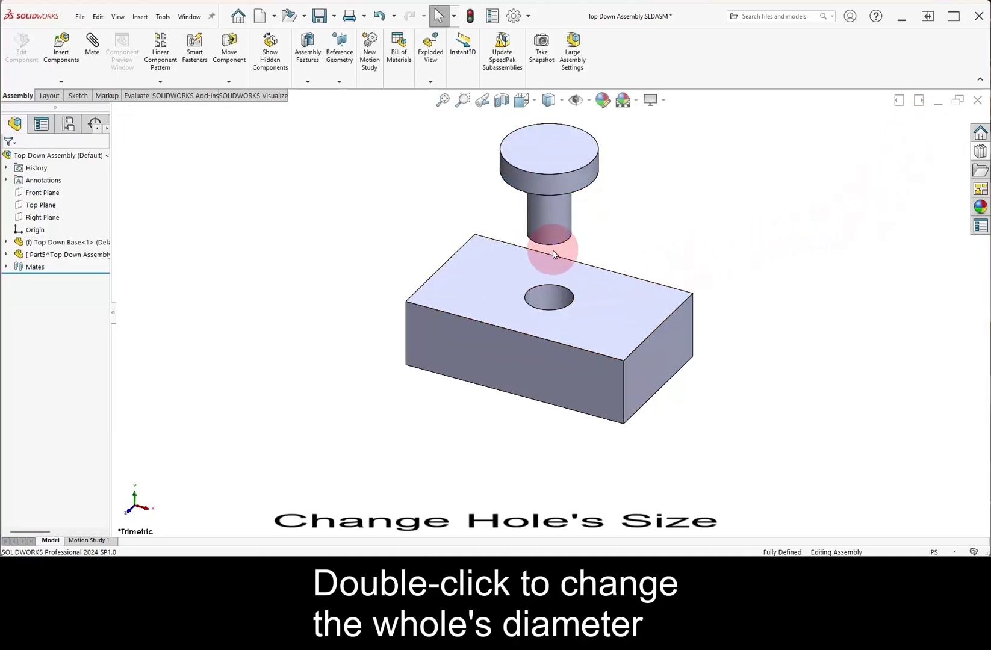
Set the diameter of the base block's hole to 1.5 in and rebuild the assembly
scroll(554, 253, "down", 2)
double_click(561, 308)
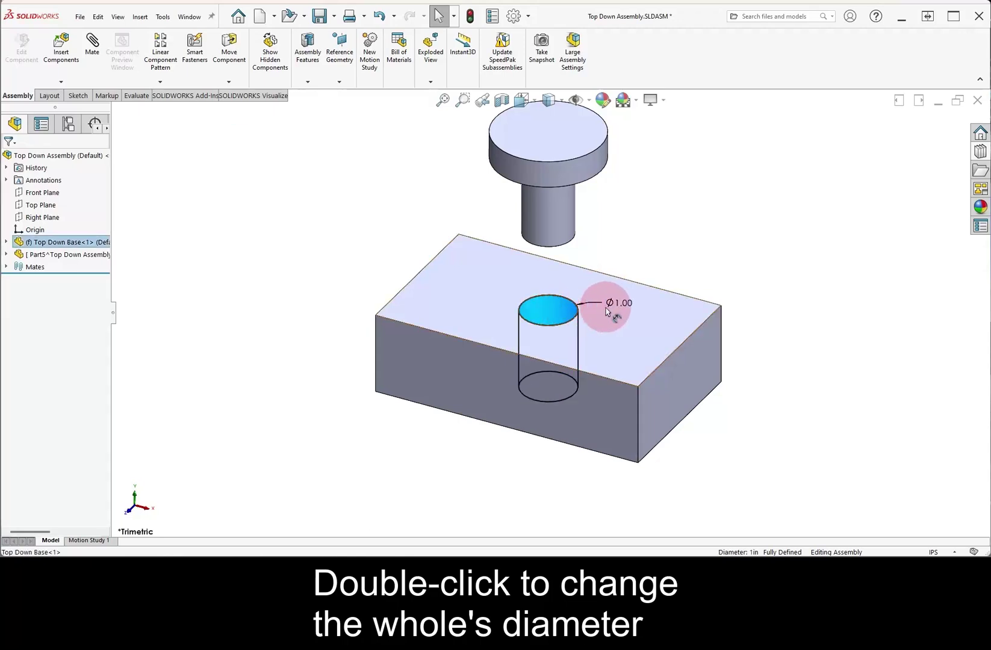
left_click_drag(605, 303, 637, 261)
double_click(637, 259)
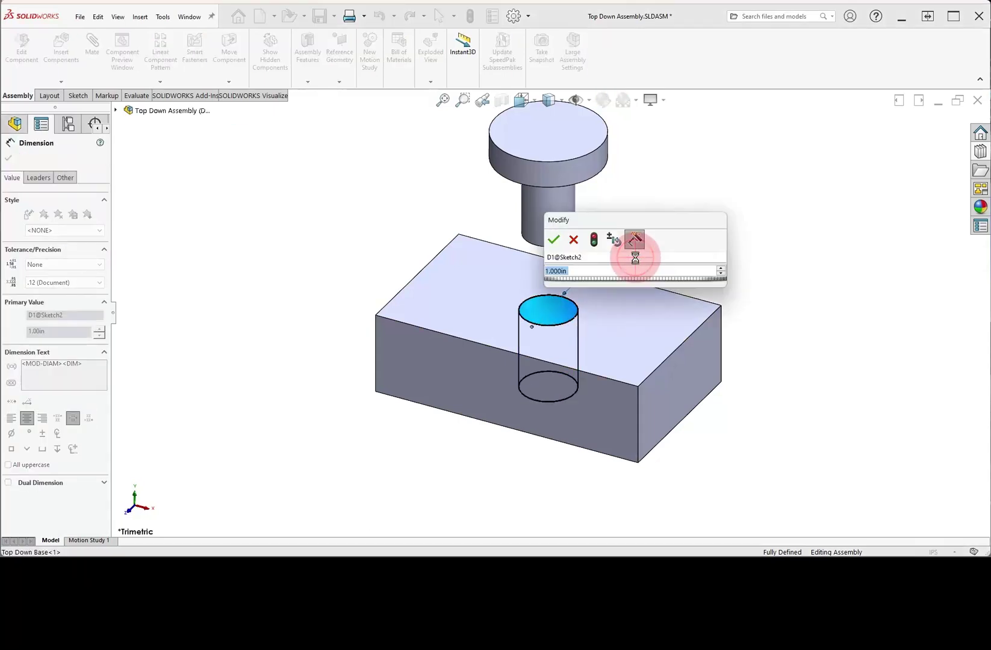
left_click_drag(668, 220, 782, 190)
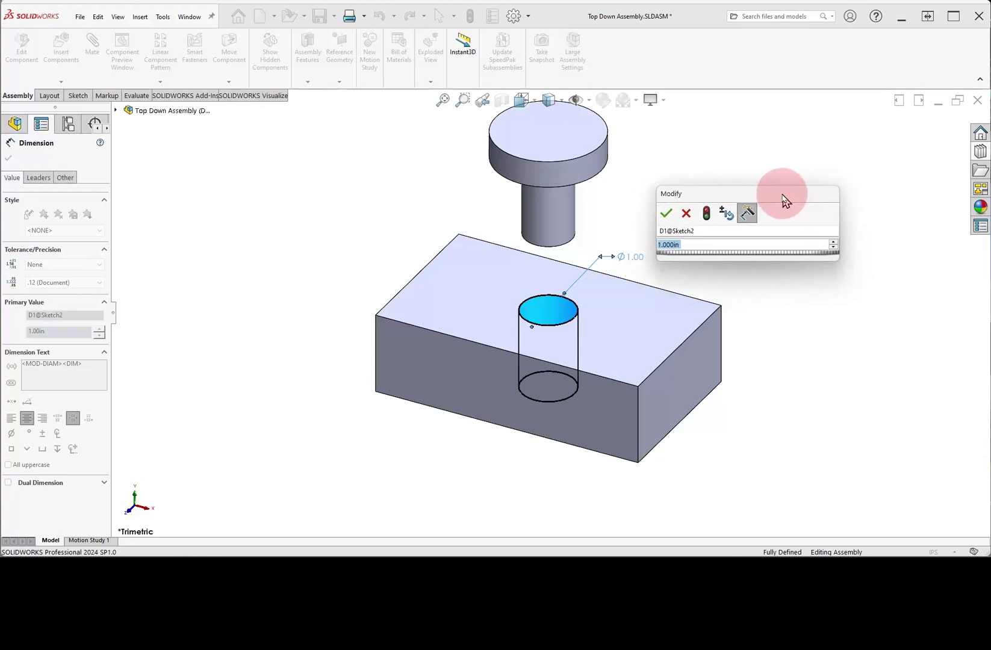
left_click(836, 240)
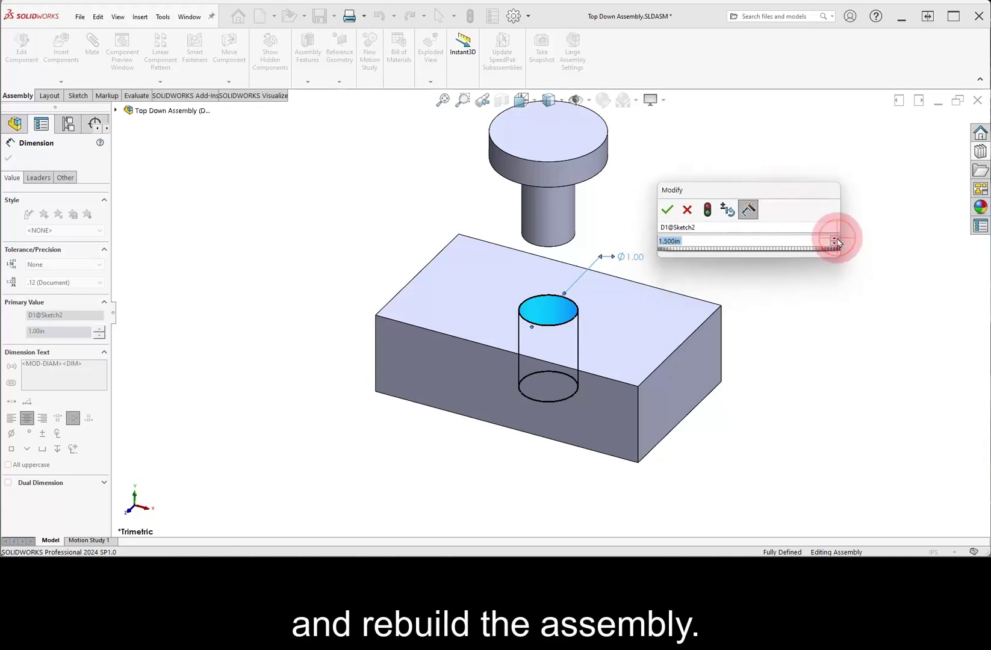
left_click(737, 214)
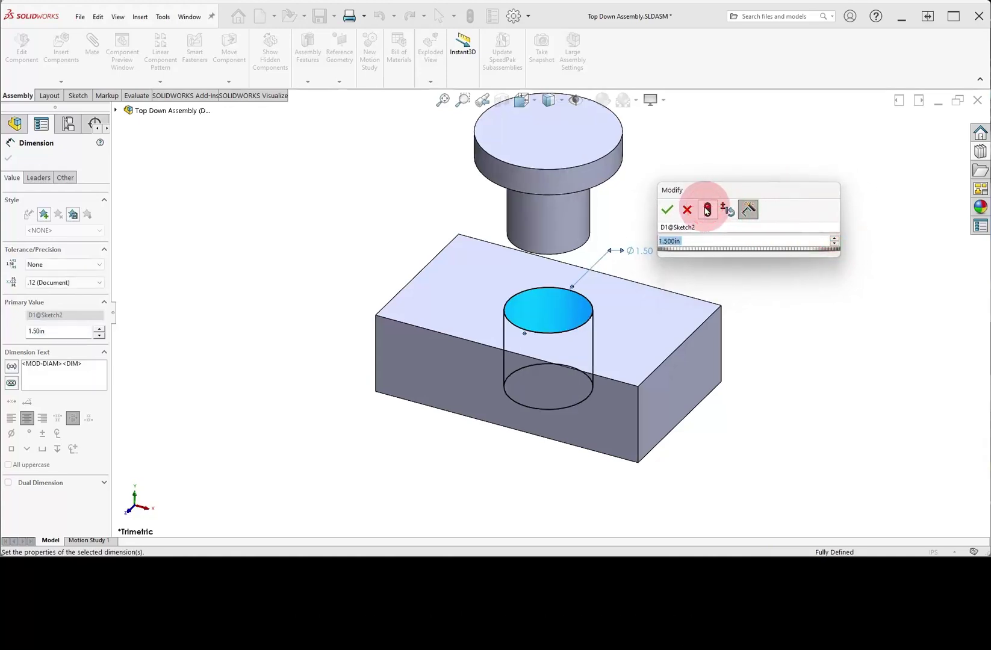
Try a hole diameter of 0.75 in and rebuild the assembly
left_click(834, 244)
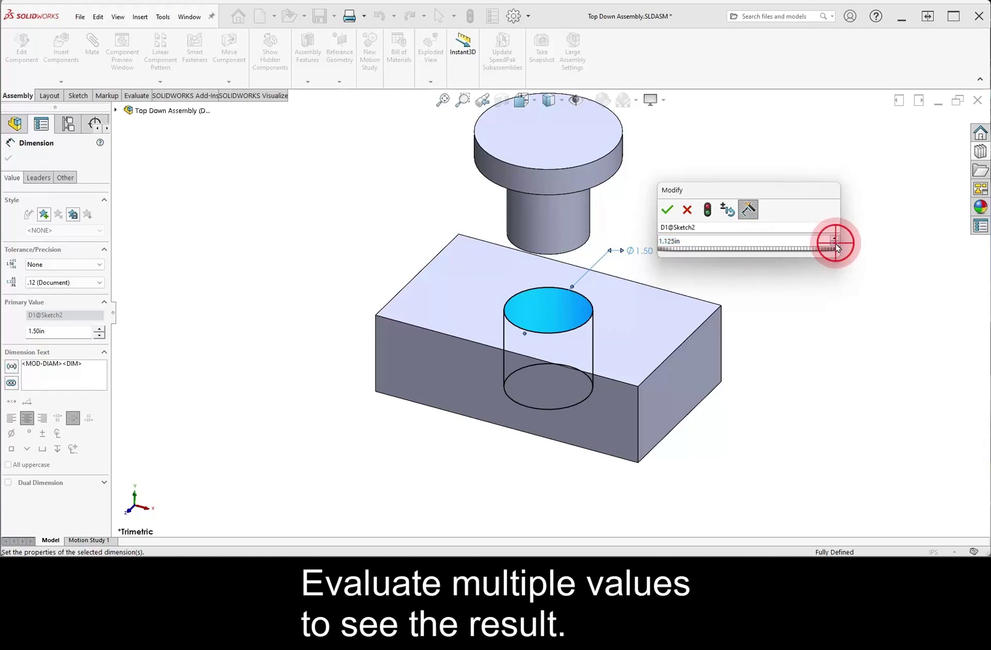
left_click(834, 244)
left_click(708, 210)
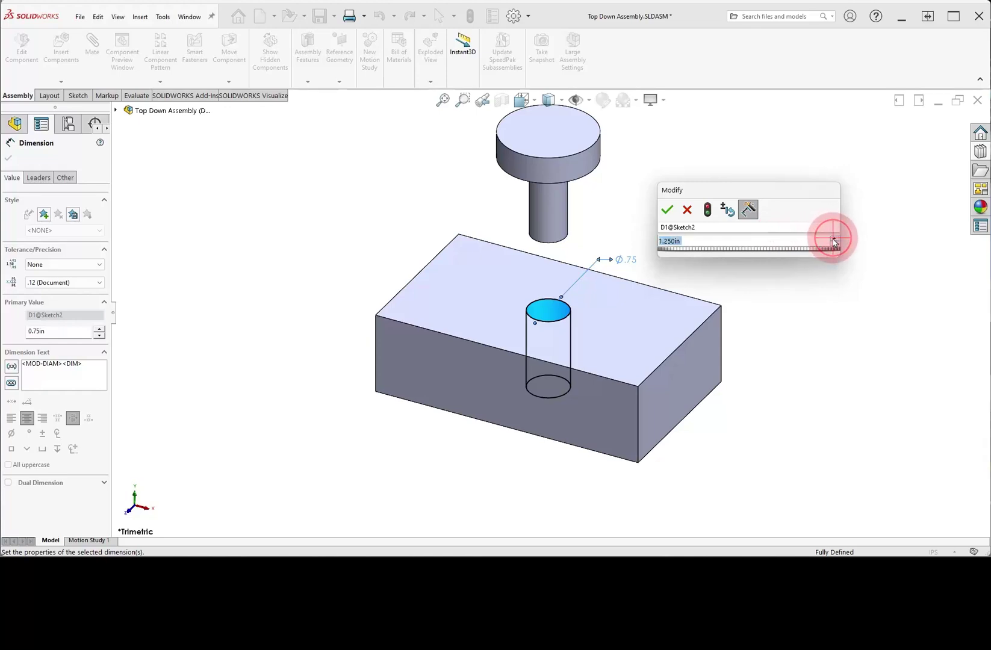
Set the hole diameter to 1.25 in, rebuild the assembly and accept the dimension
left_click(708, 210)
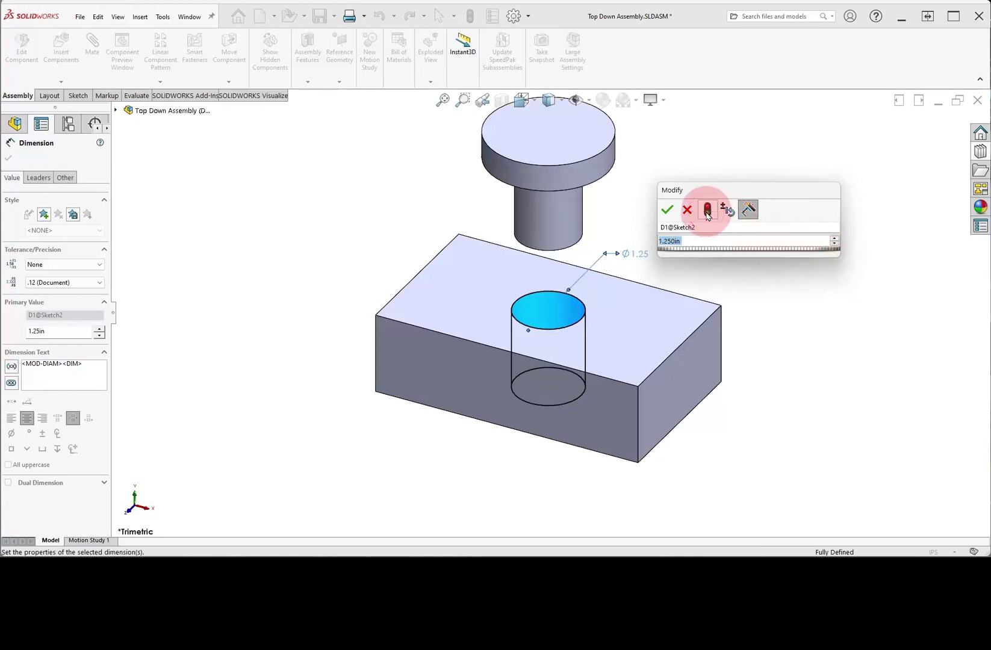
left_click(666, 209)
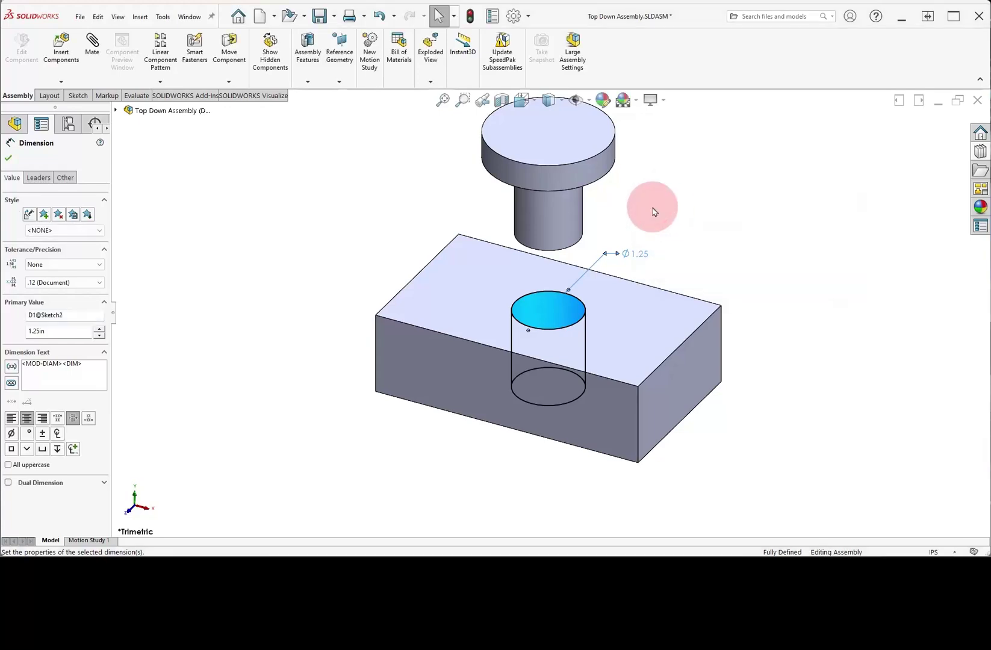
left_click(654, 211)
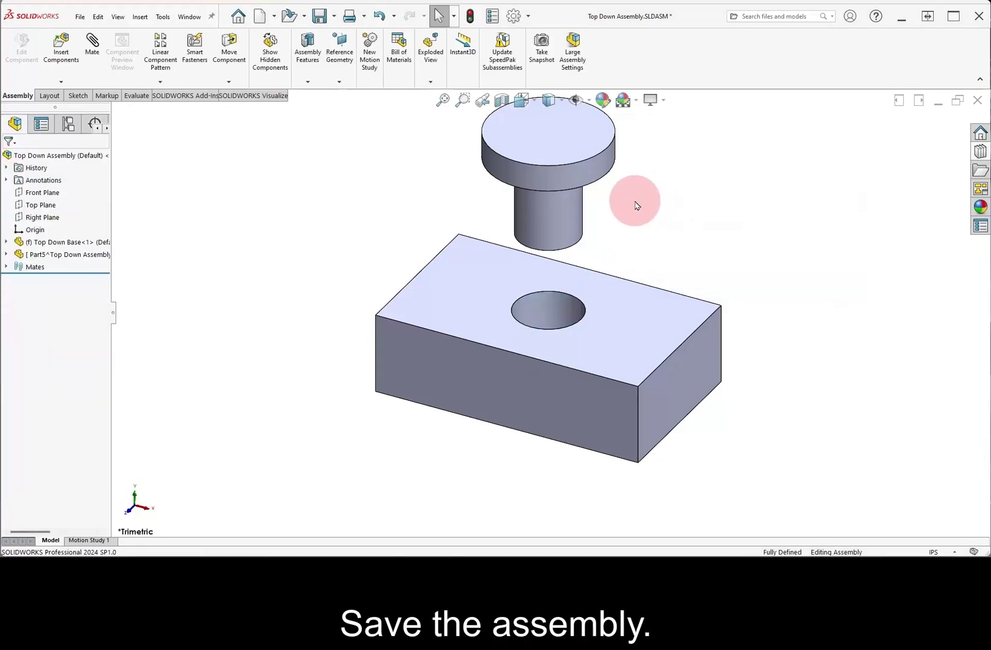
Save the assembly with the new part stored internally, and rename that part Top Down Driven
left_click(318, 17)
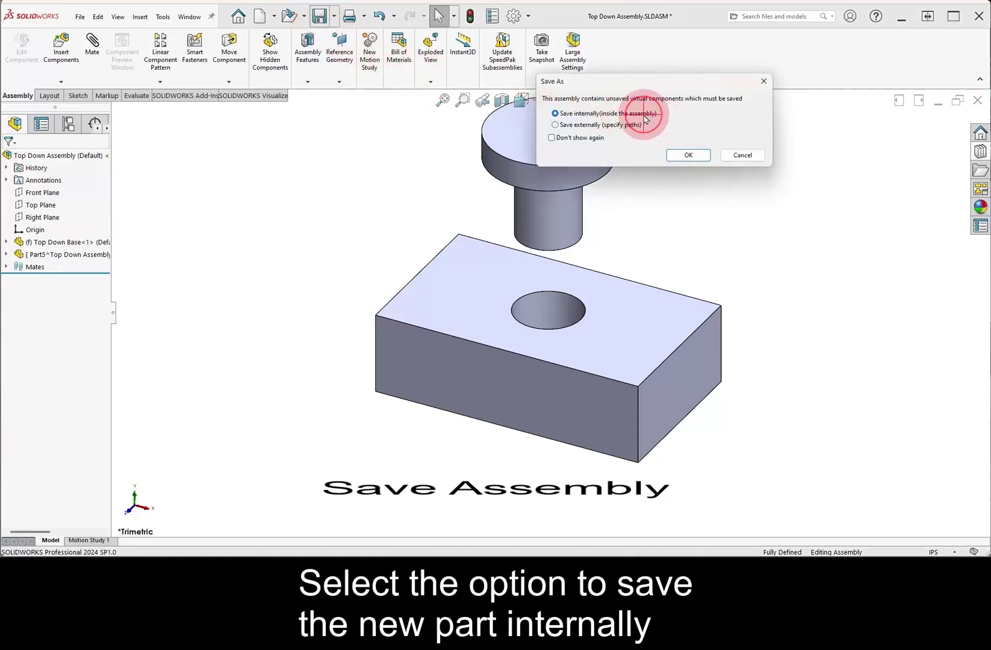
left_click(695, 154)
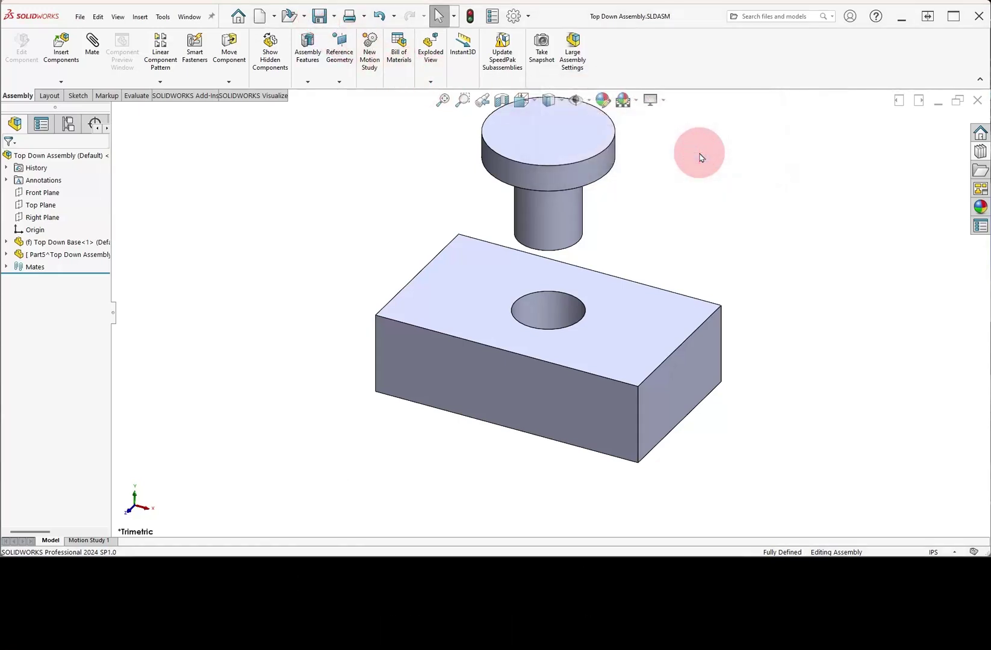
left_click(50, 258)
left_click(49, 258)
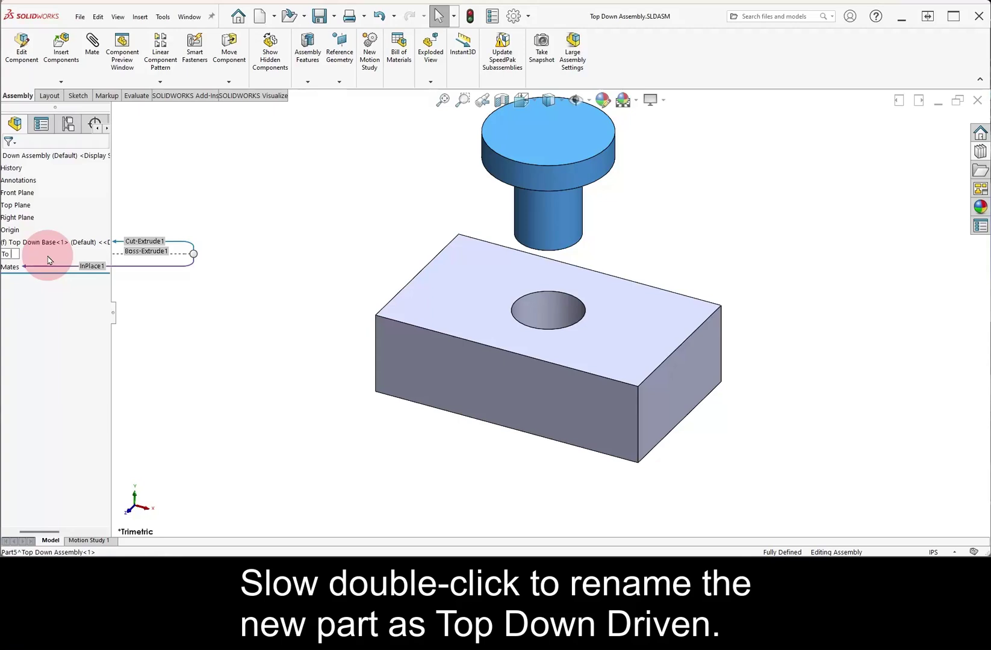
type("To")
key("BackSpace")
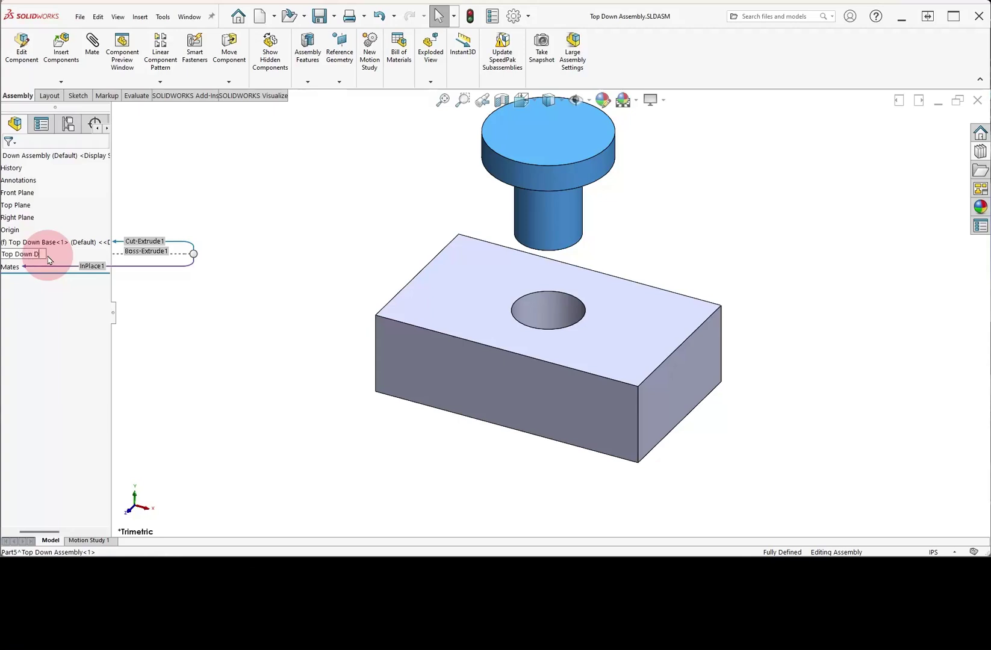
key("Return")
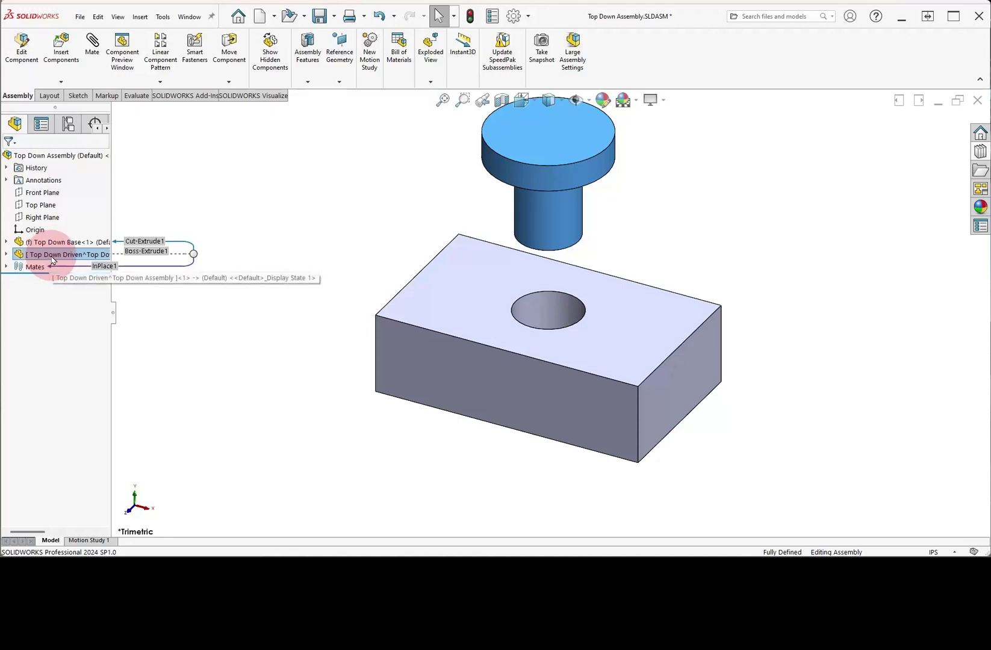
left_click(146, 258)
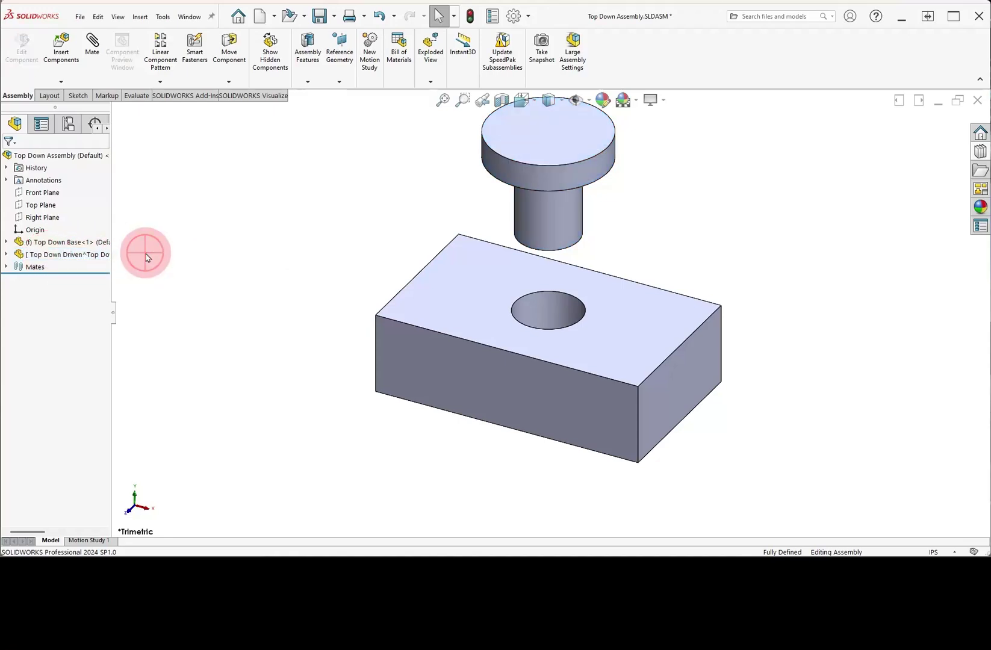
Save the Top Down Driven part as an external file in D:\Beginner's Guide\2024-II\Video\
right_click(84, 259)
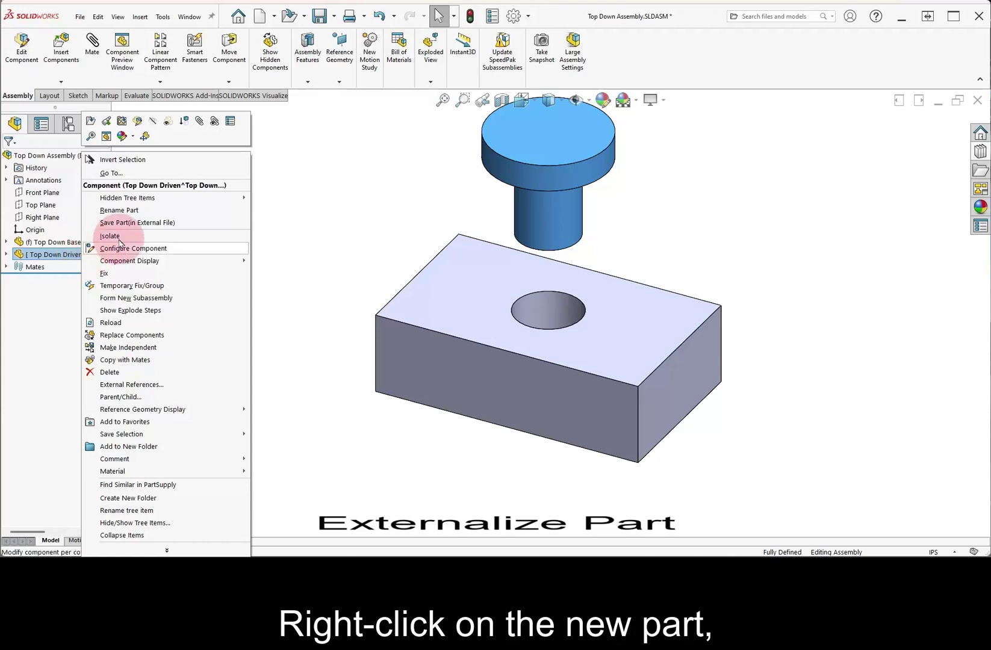
left_click(160, 224)
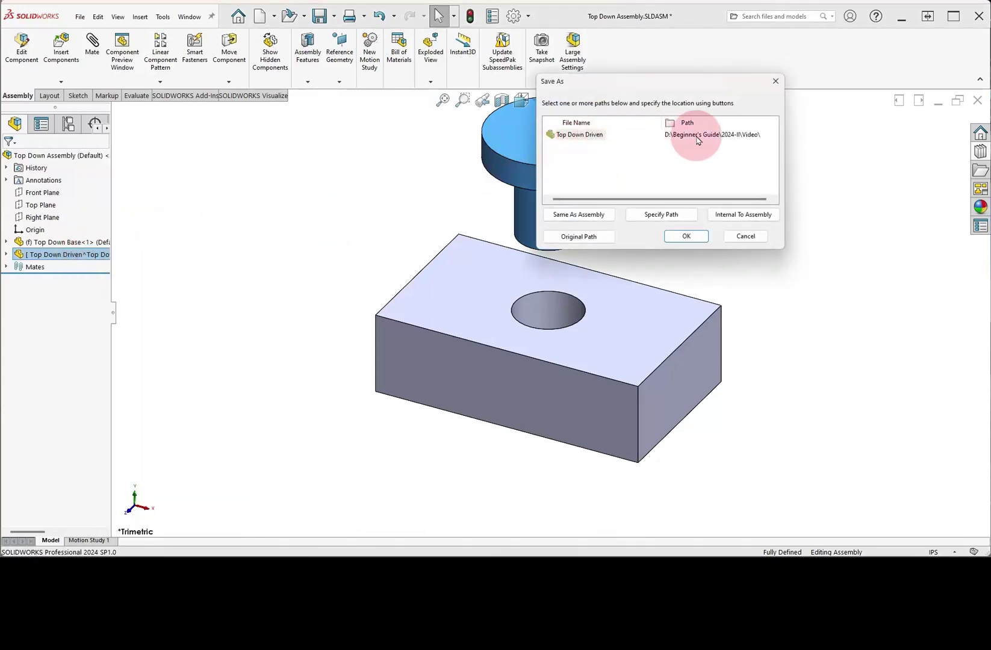
left_click(695, 236)
left_click(696, 239)
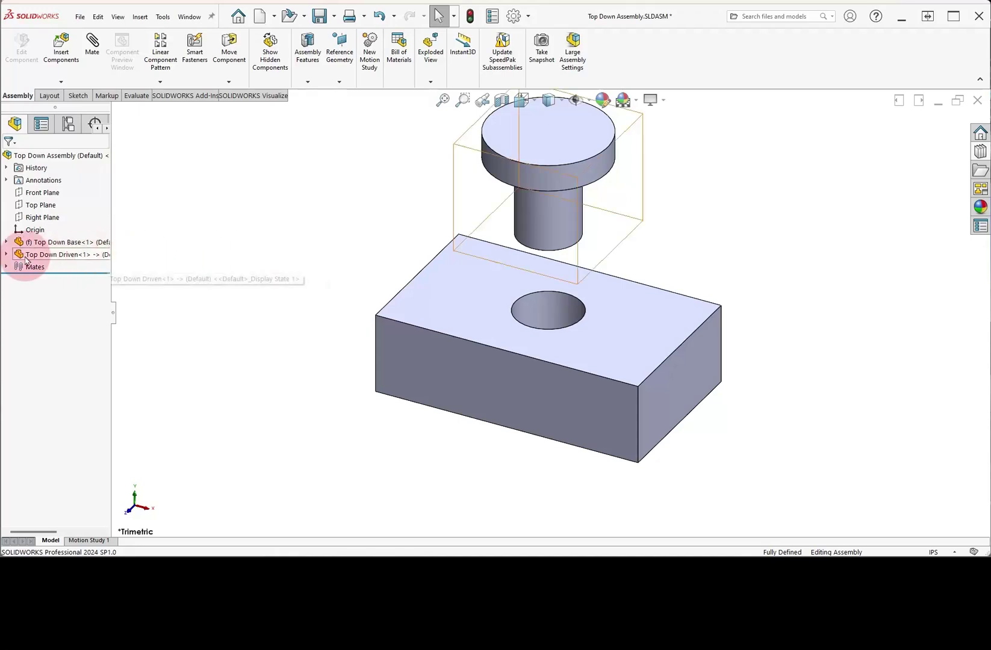
Expand the Top Down Driven part and both of its boss extrudes to examine their external reference markers
left_click(6, 253)
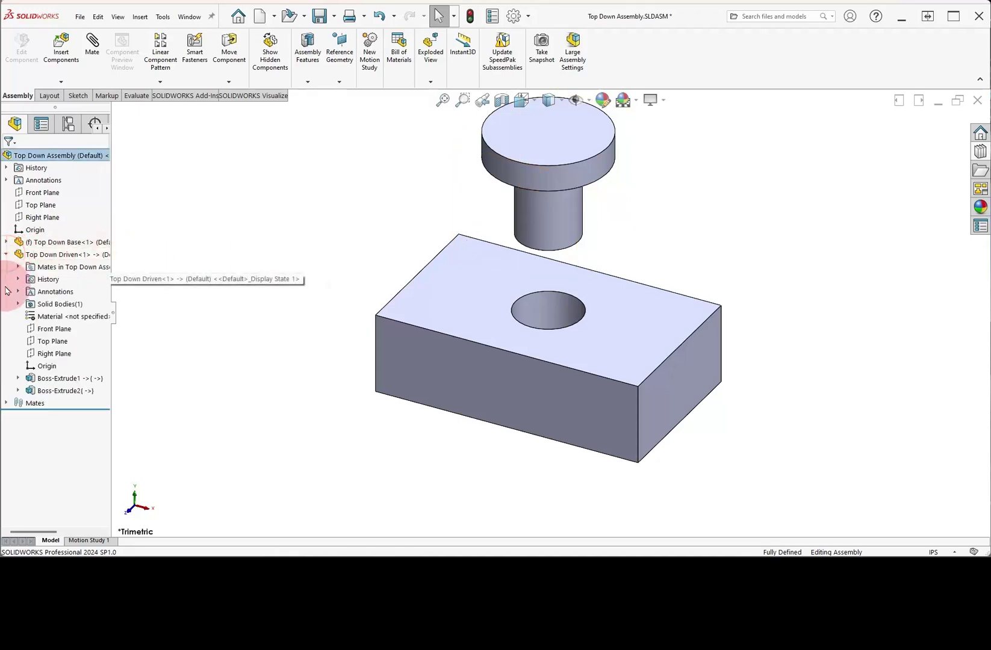
left_click(17, 391)
left_click(17, 378)
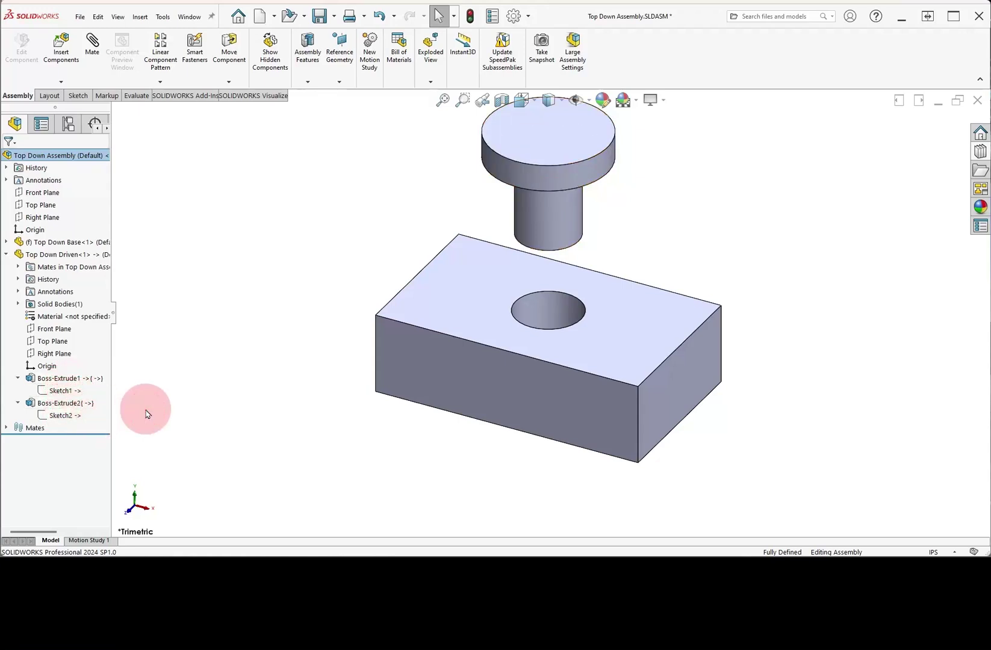
Save the assembly, then close both it and the Top Down Base part
left_click(319, 18)
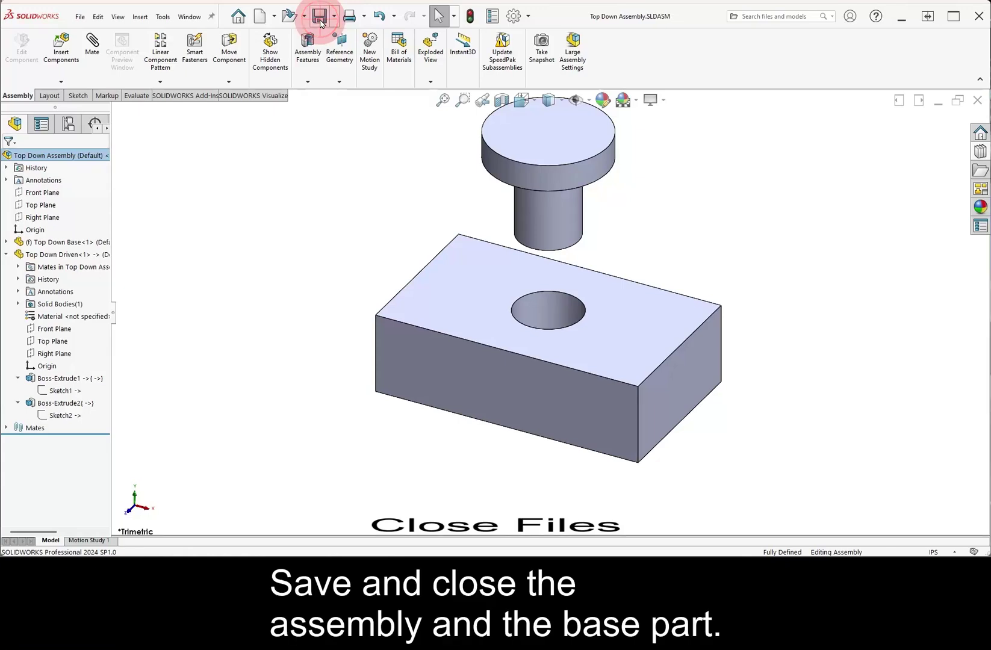
left_click(976, 101)
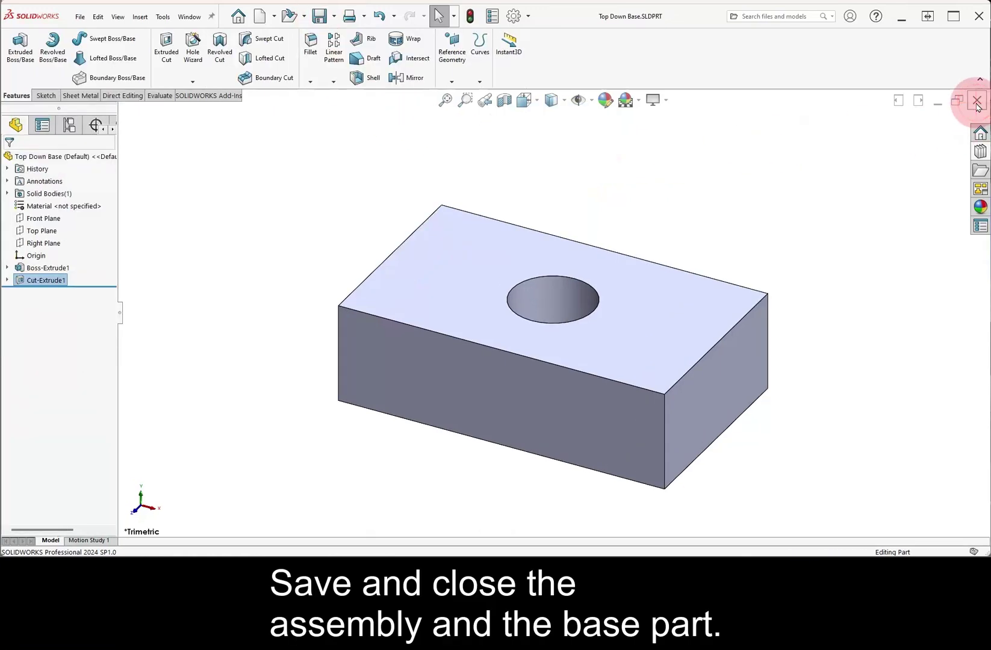
left_click(976, 102)
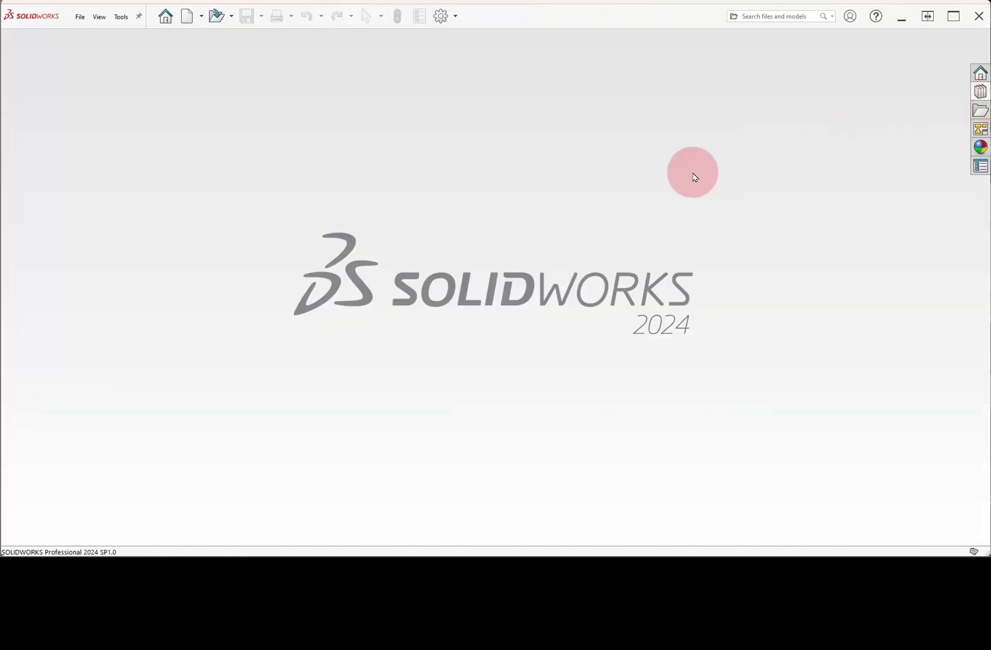
Open Top Down Driven.SLDPRT without opening any referenced documents
left_click(215, 18)
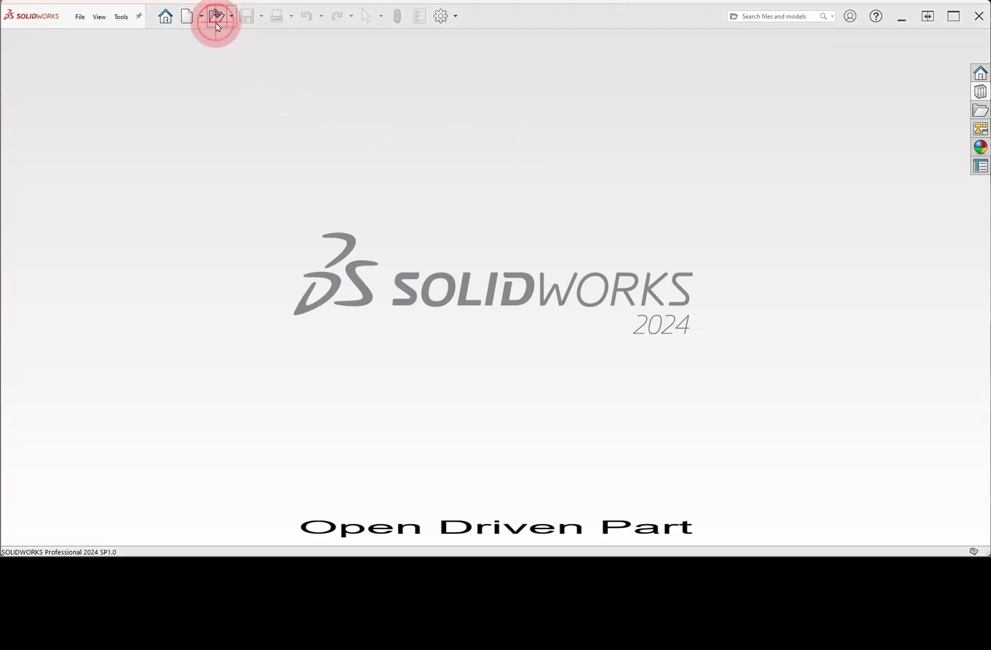
left_click(635, 230)
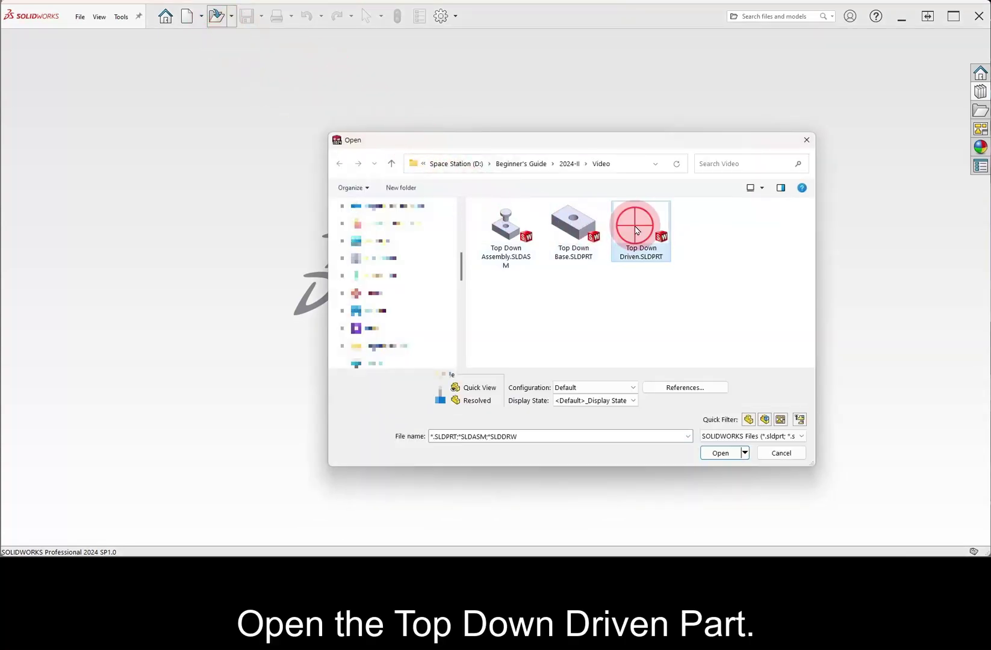
left_click(720, 453)
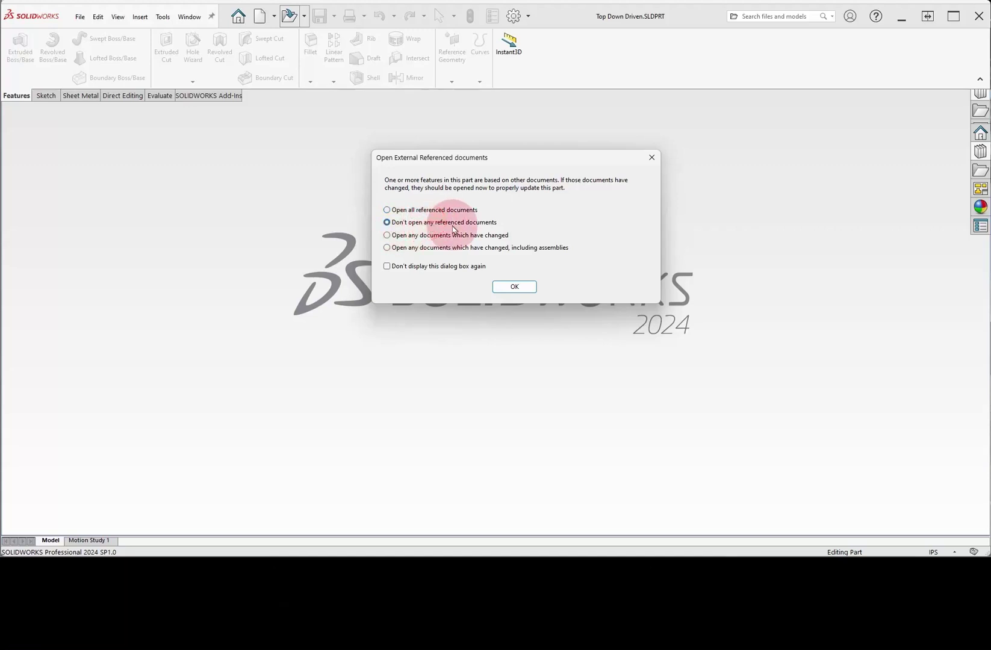
left_click(492, 222)
left_click(514, 287)
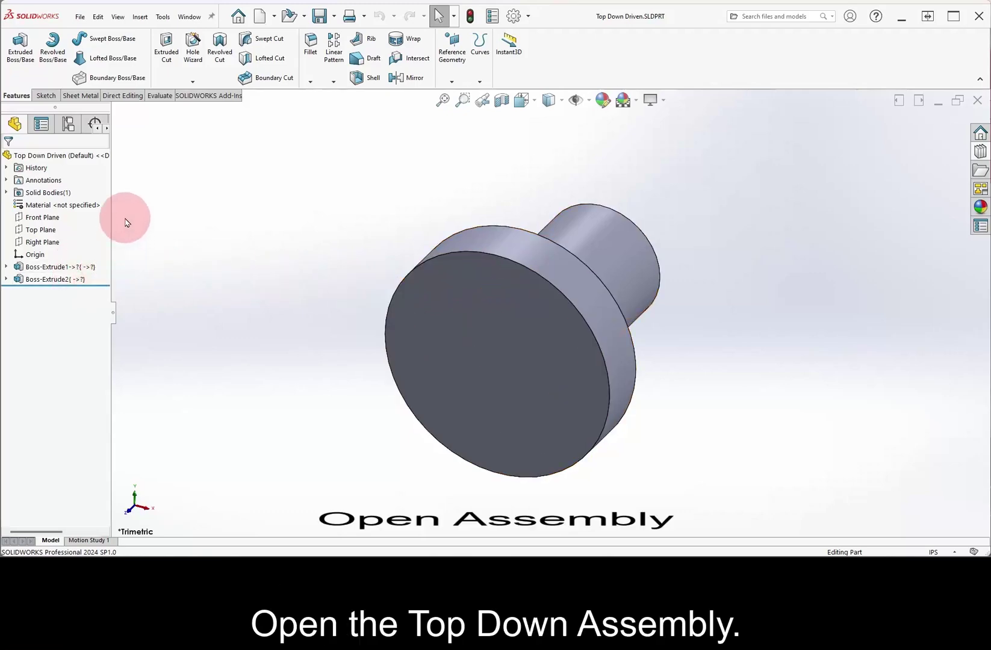
Open the recently used Top Down Assembly.SLDASM
left_click(81, 17)
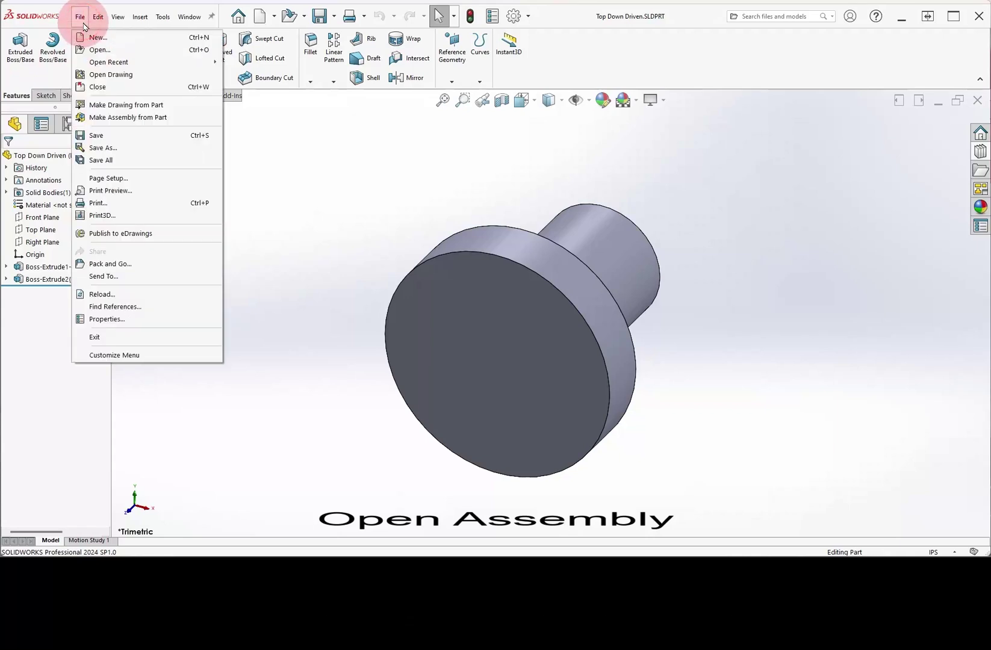
mouse_move(94, 63)
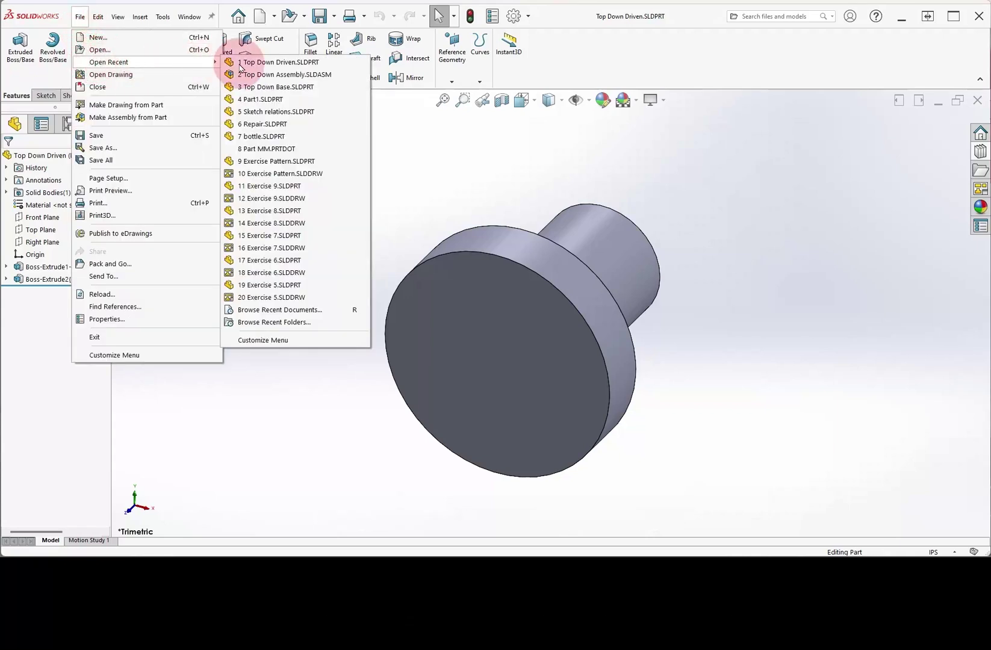
left_click(298, 77)
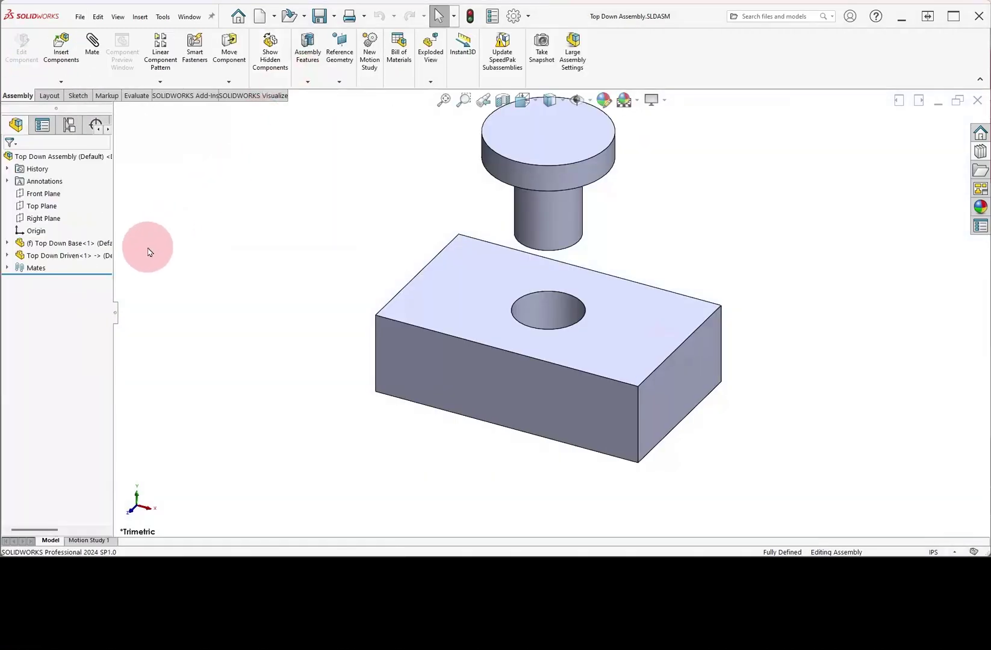
Expand the Top Down Driven component in the assembly to examine the reference status of its features
left_click_drag(113, 287, 205, 275)
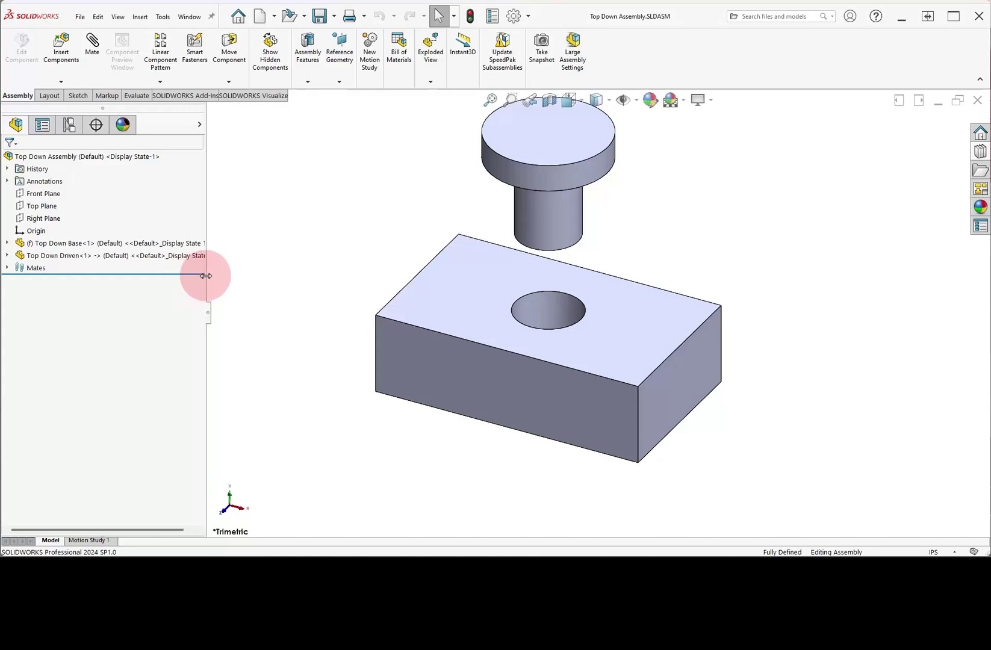
left_click(7, 256)
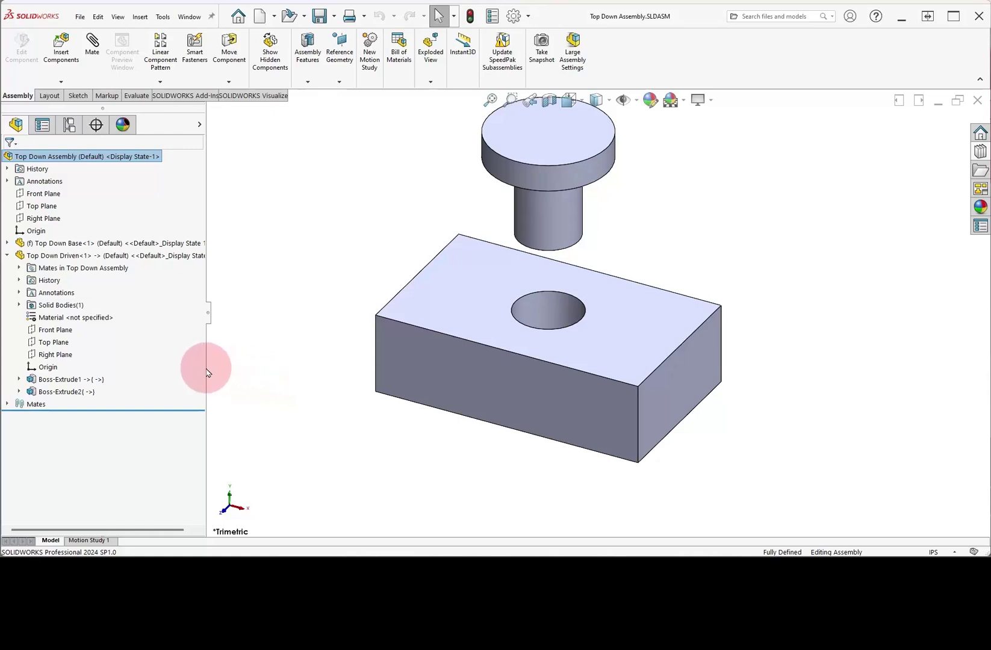
left_click_drag(206, 367, 119, 365)
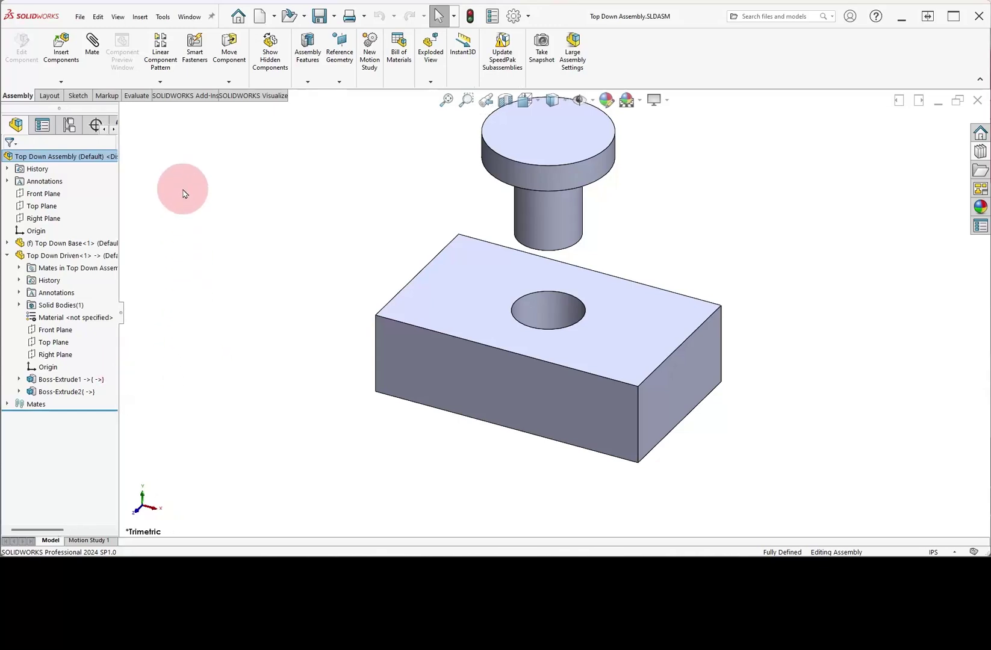
Switch to the Top Down Driven part and lock all of its external references
left_click(189, 16)
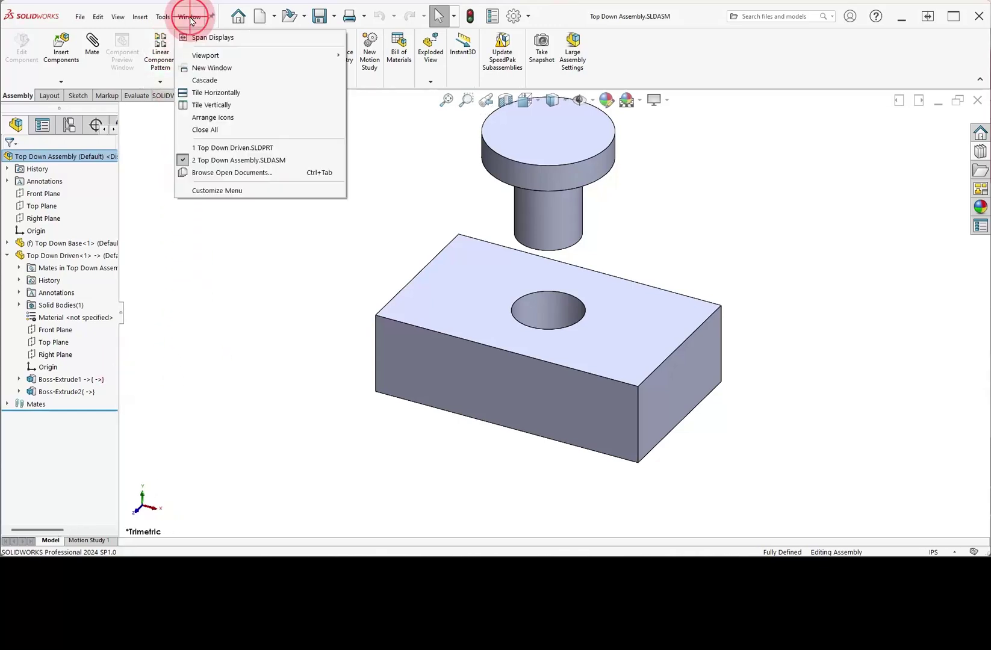
left_click(222, 147)
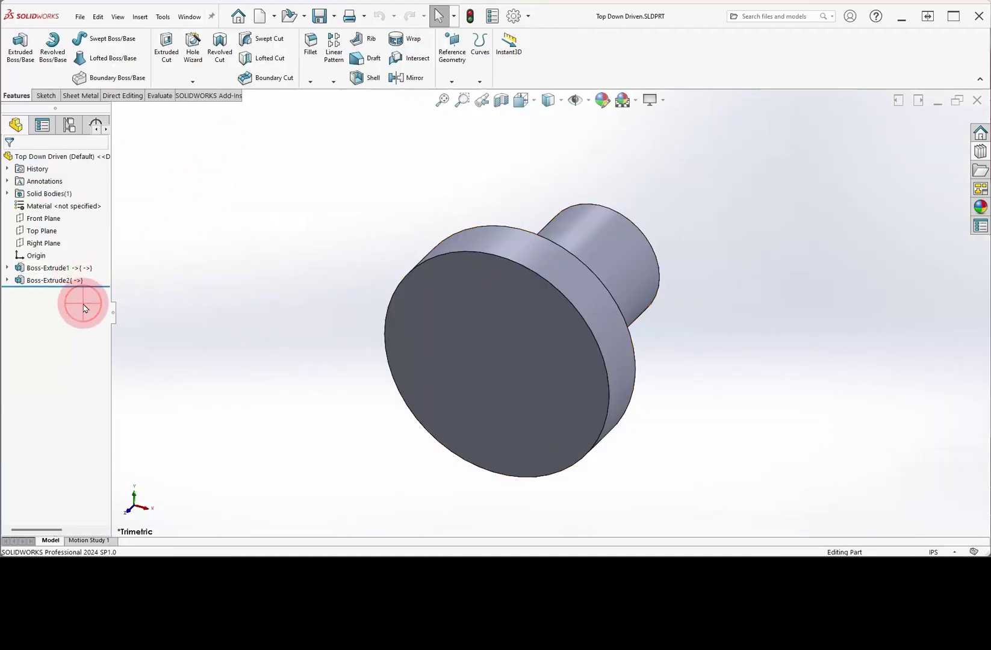
right_click(76, 158)
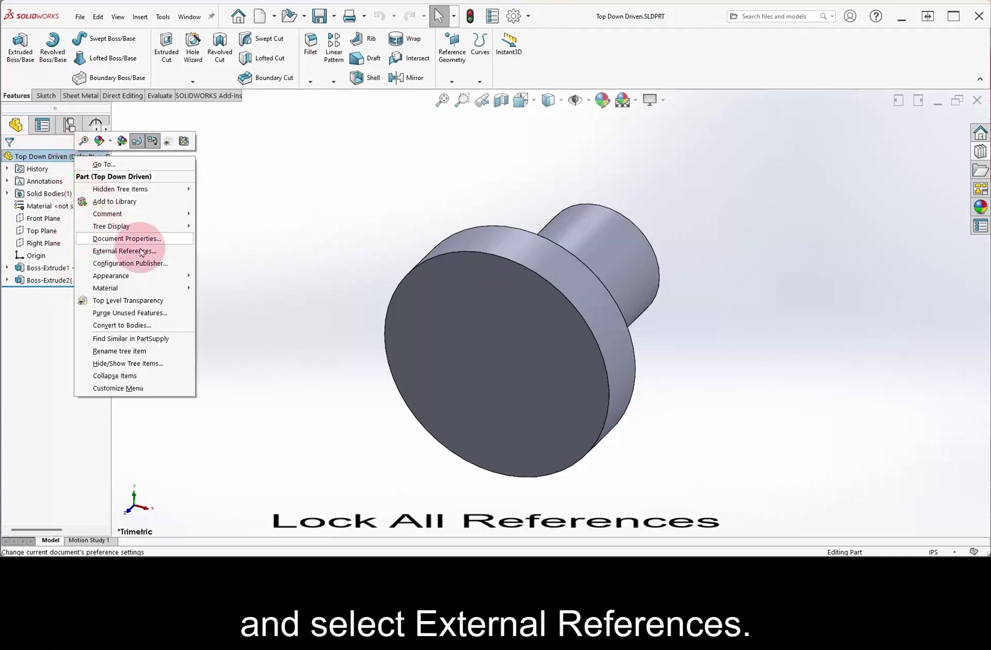
left_click(169, 252)
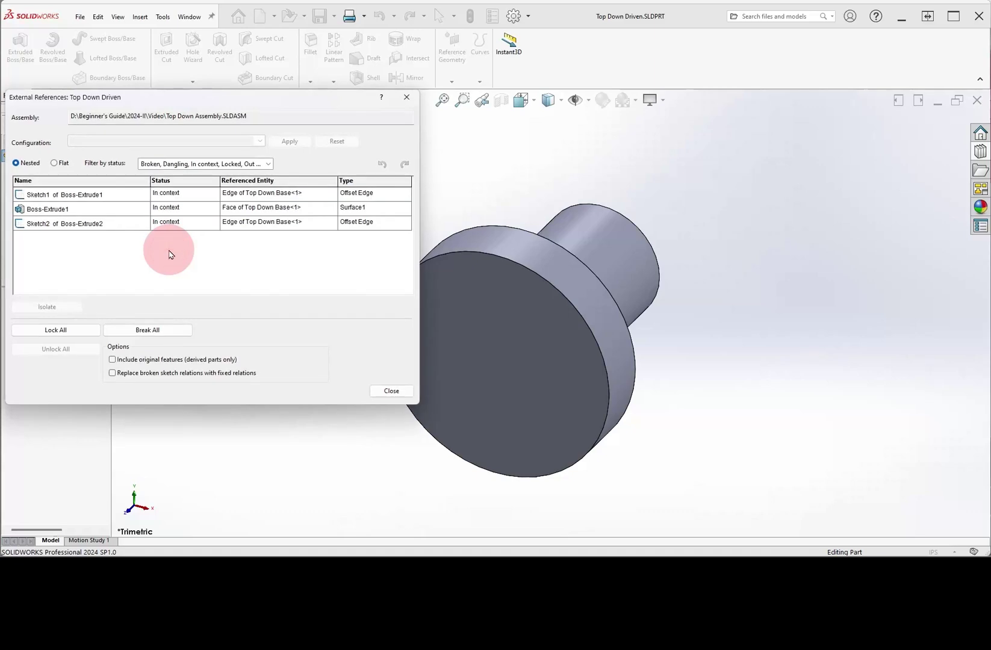
left_click(155, 197)
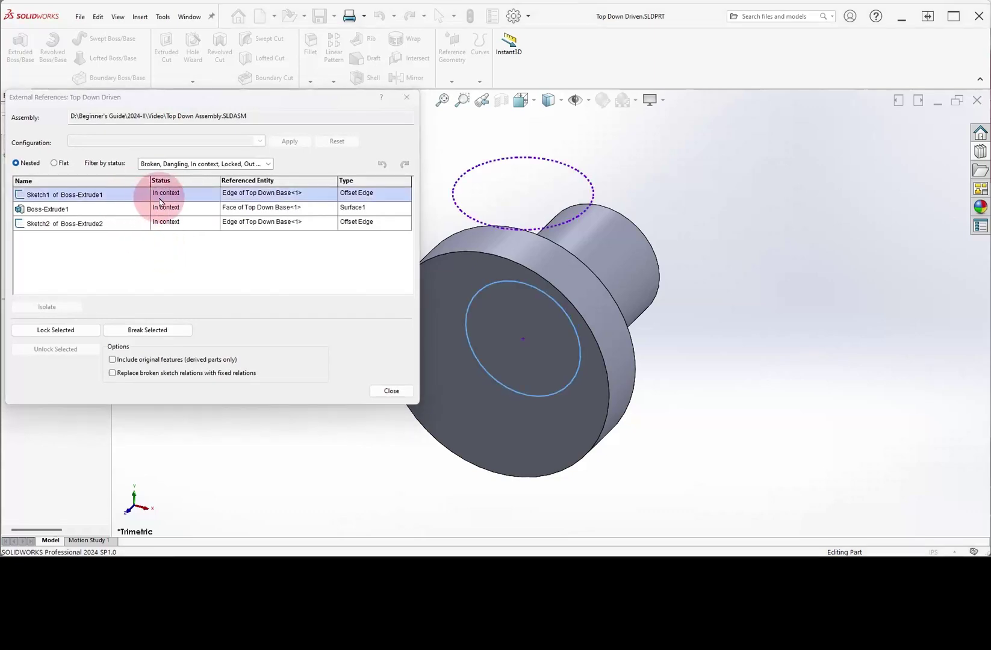
left_click(150, 210)
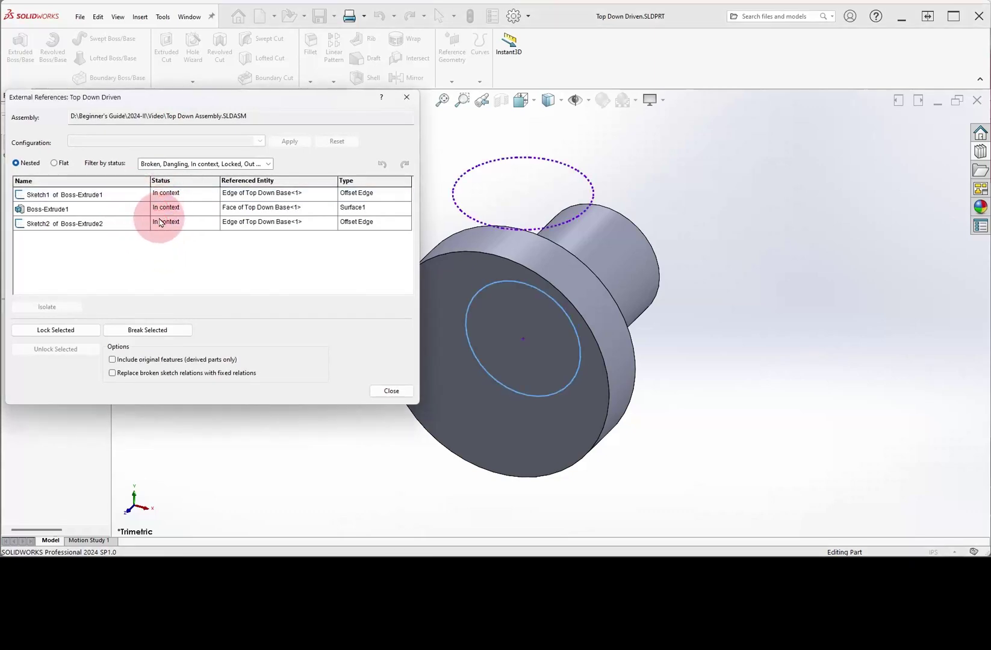
left_click(140, 247)
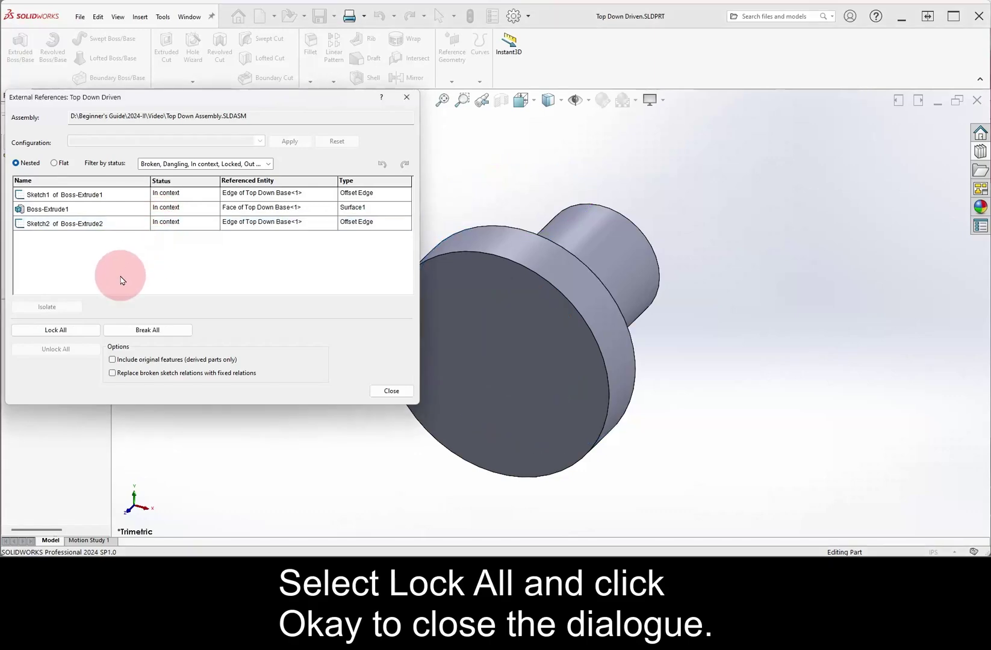
left_click(91, 334)
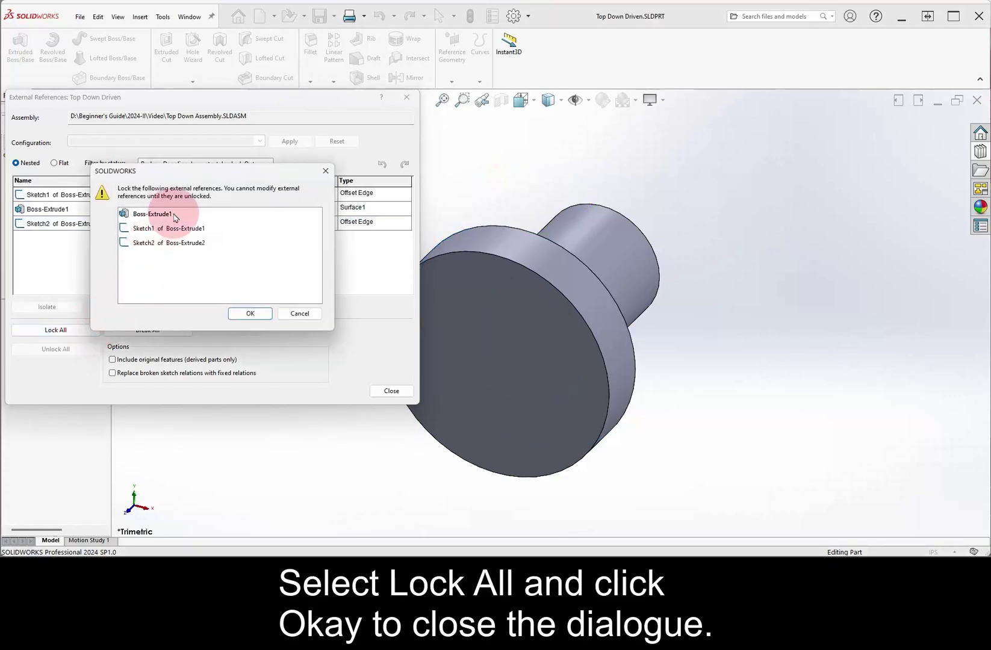
left_click(249, 313)
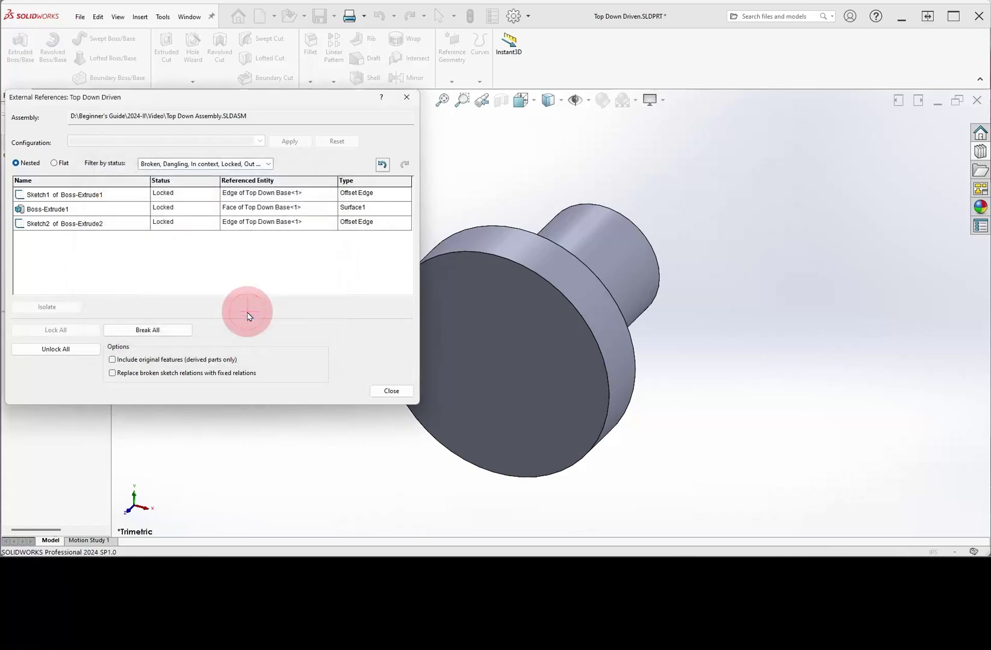
left_click(391, 391)
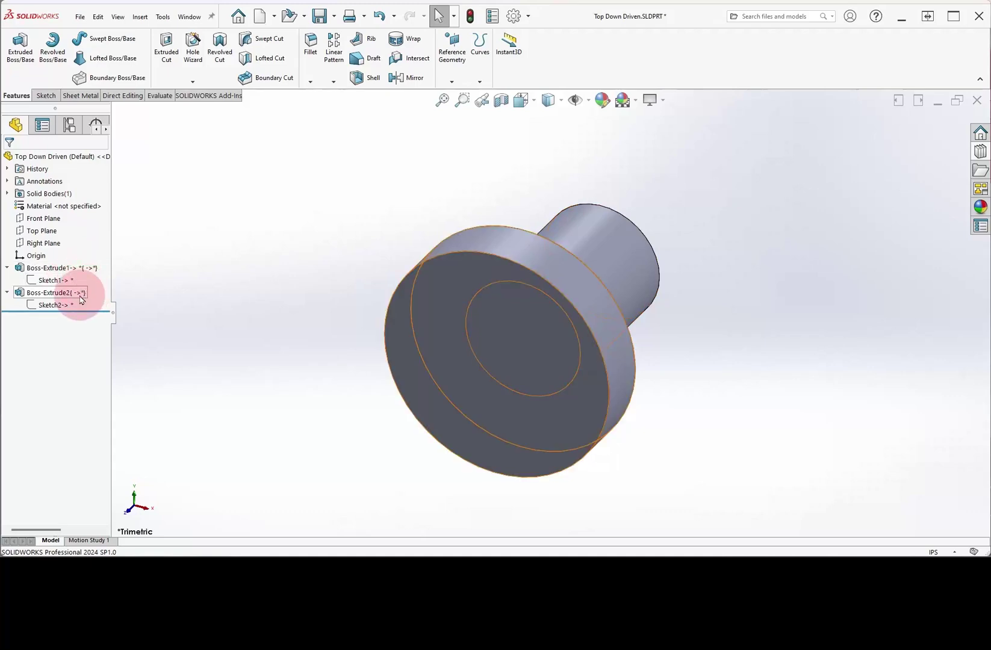
Switch back to Top Down Assembly, set the base's hole diameter to 0.875 in and rebuild
left_click(192, 18)
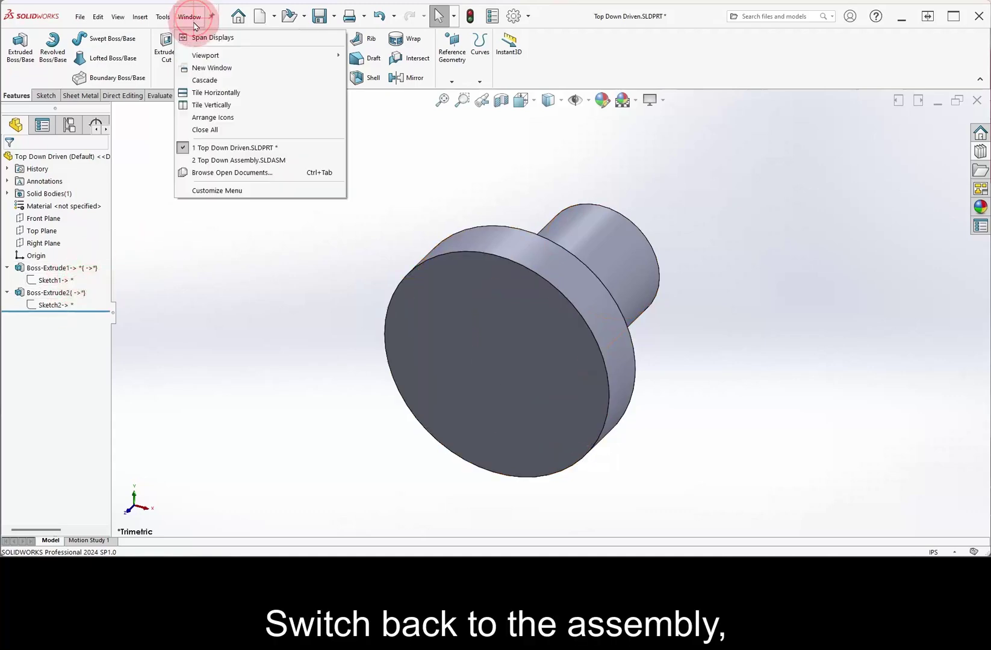
left_click(204, 160)
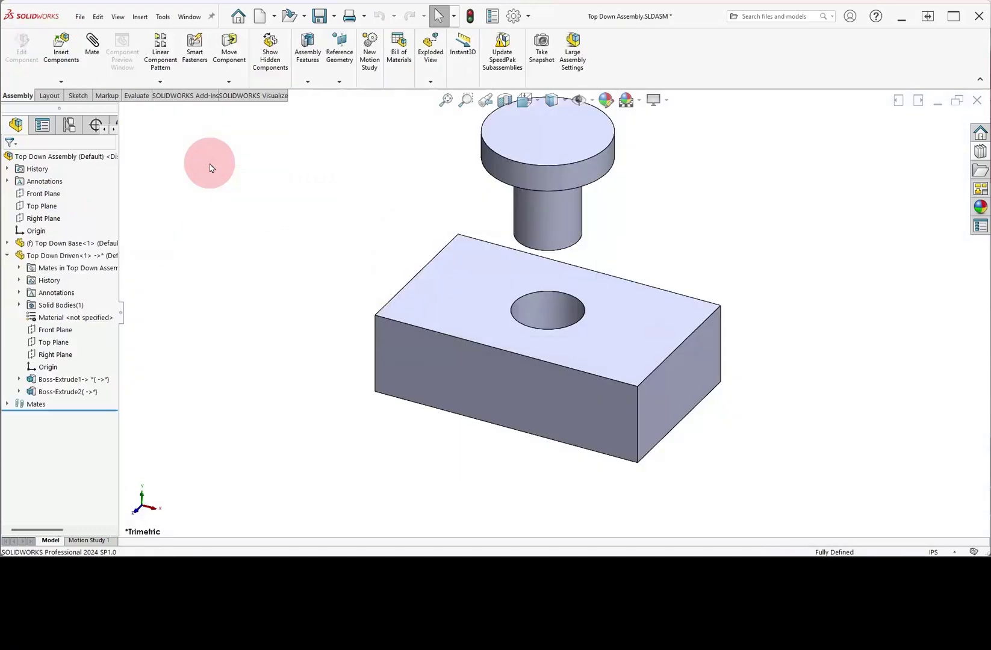
double_click(566, 311)
left_click(639, 257)
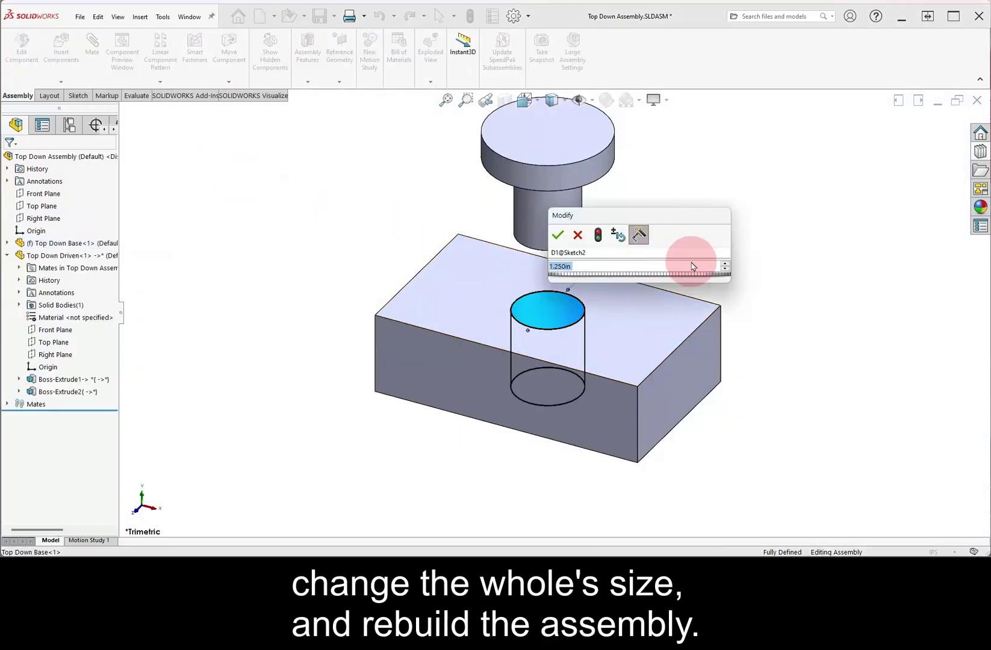
left_click(725, 270)
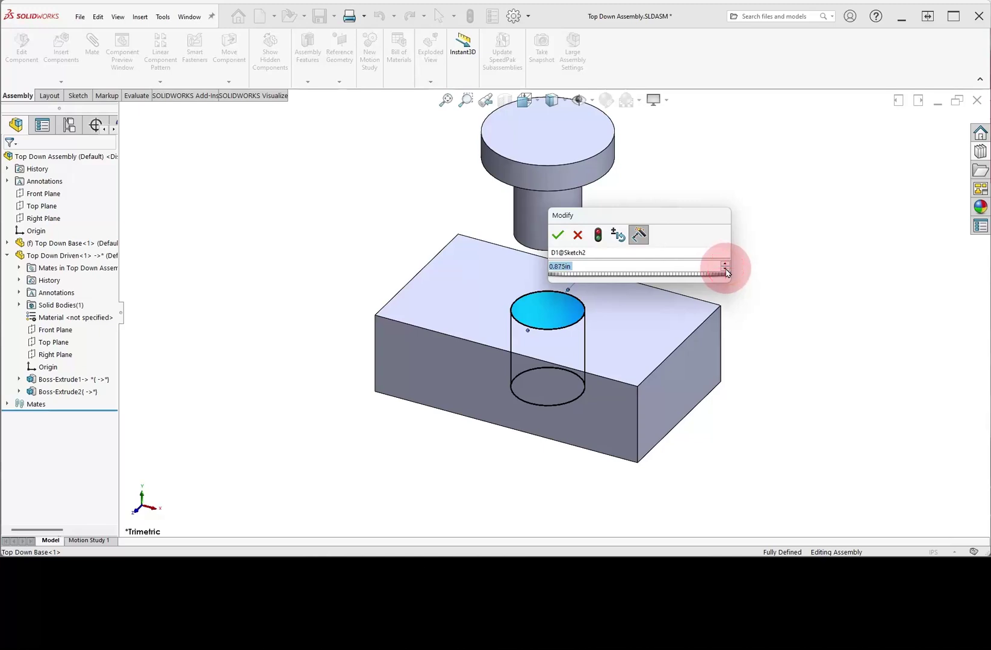
left_click(599, 236)
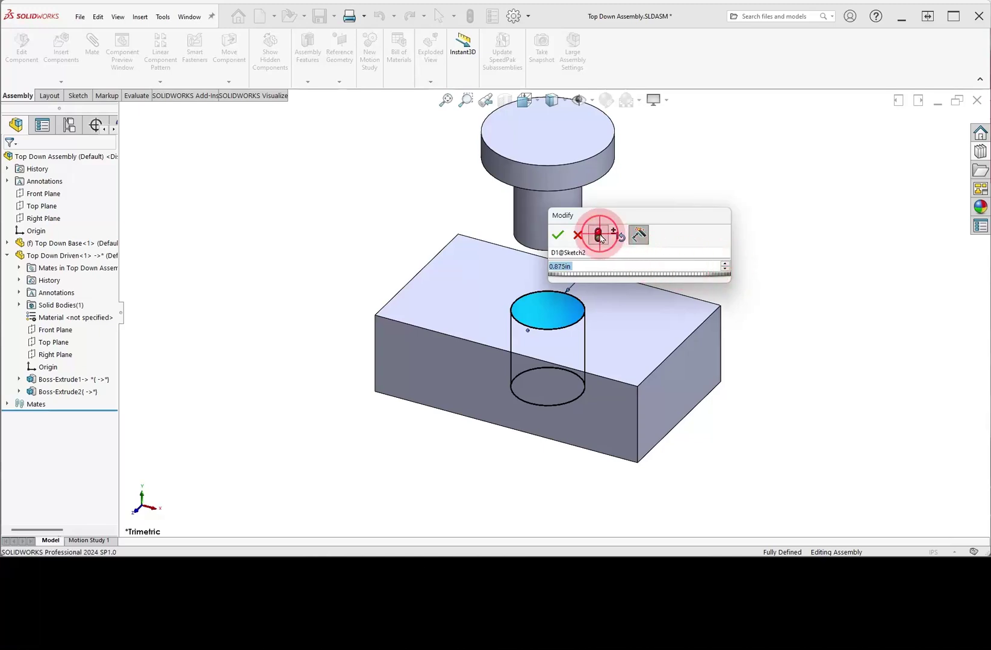
left_click(559, 235)
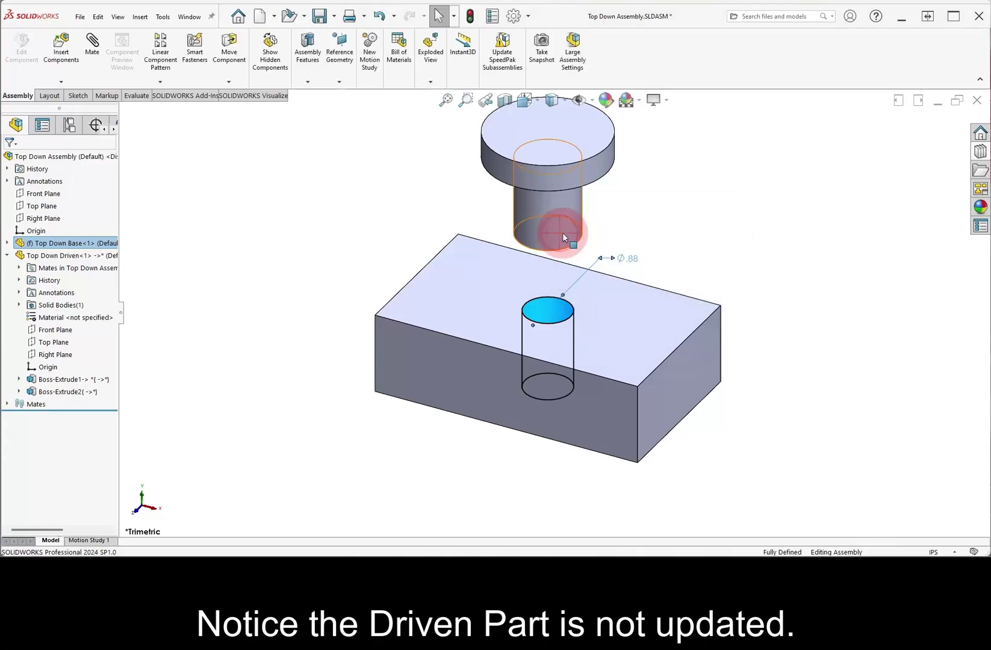
left_click(656, 229)
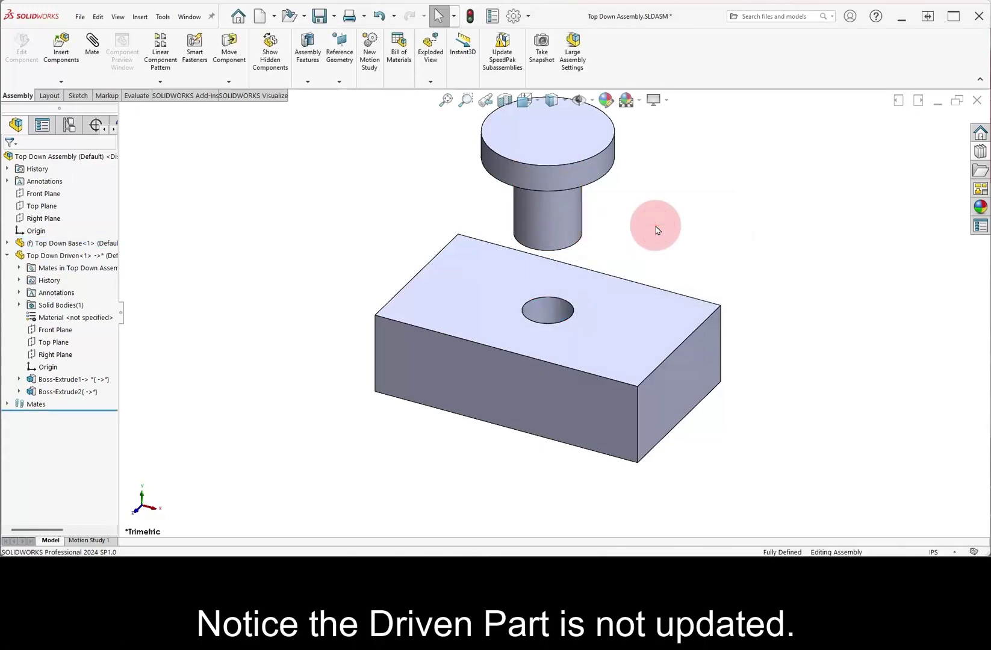
Switch to the Top Down Driven part and unlock all of its external references
left_click(195, 17)
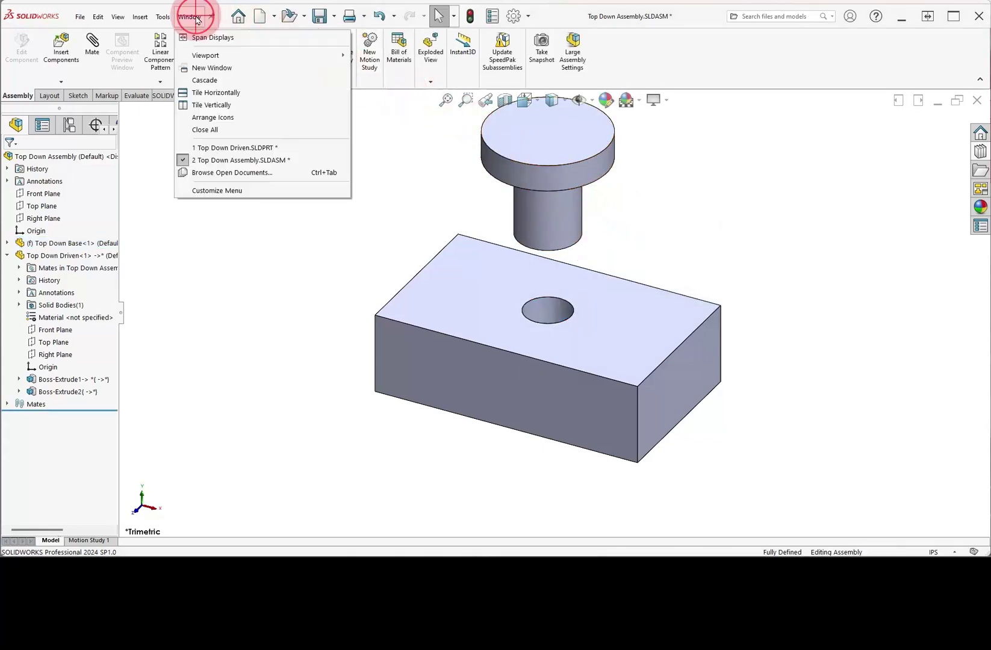
left_click(206, 149)
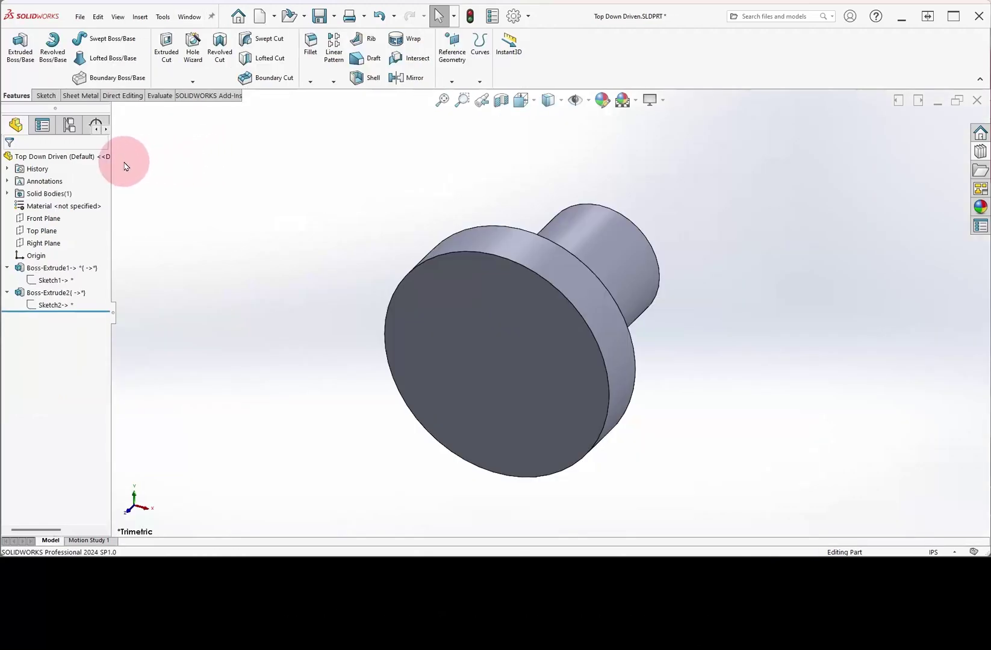
right_click(76, 160)
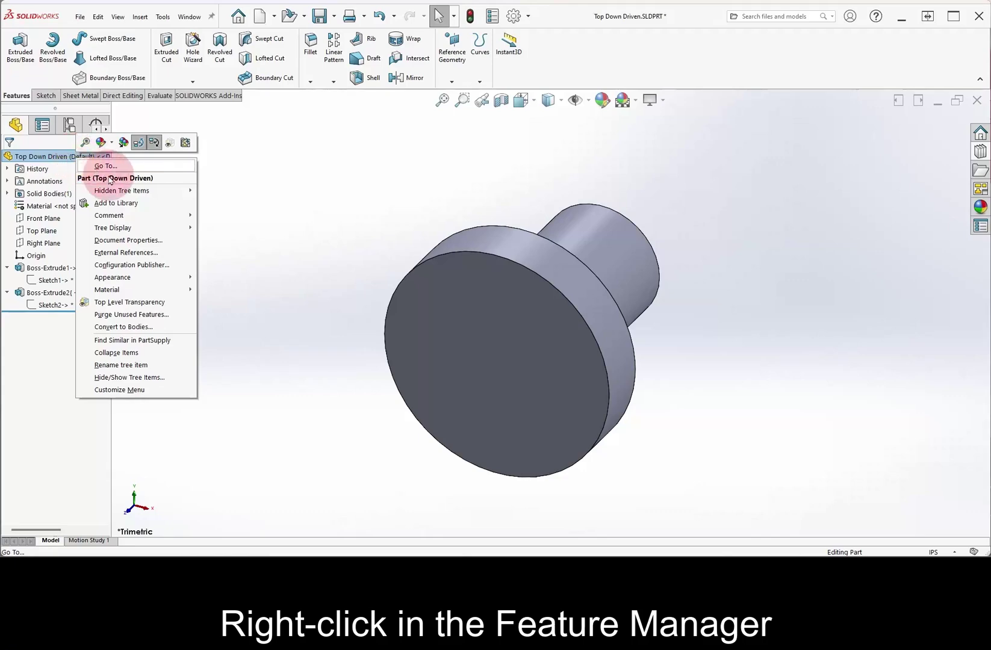
left_click(171, 253)
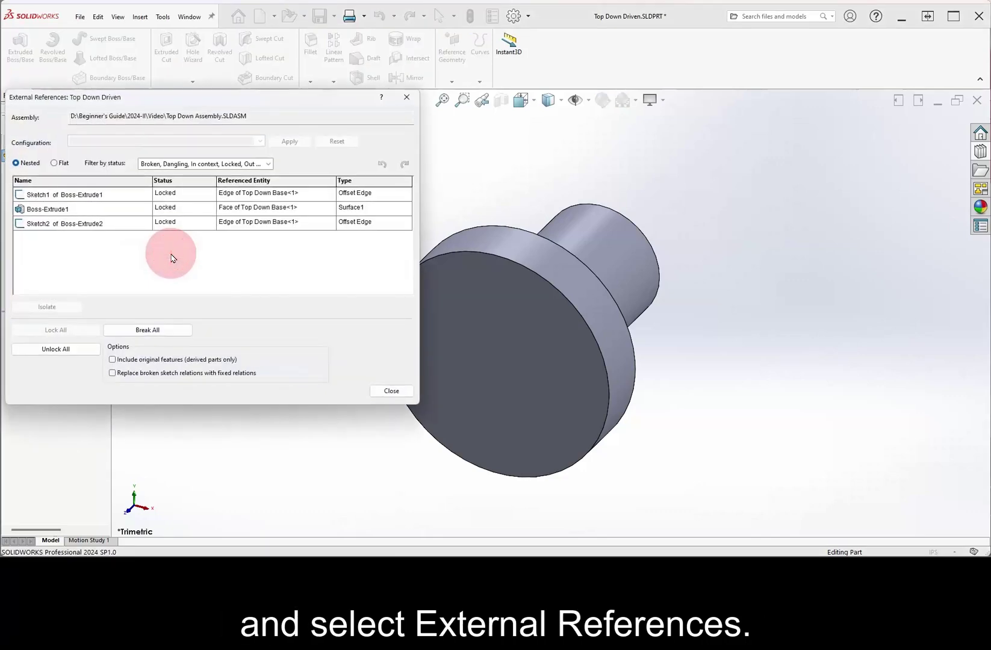
left_click_drag(267, 102, 402, 106)
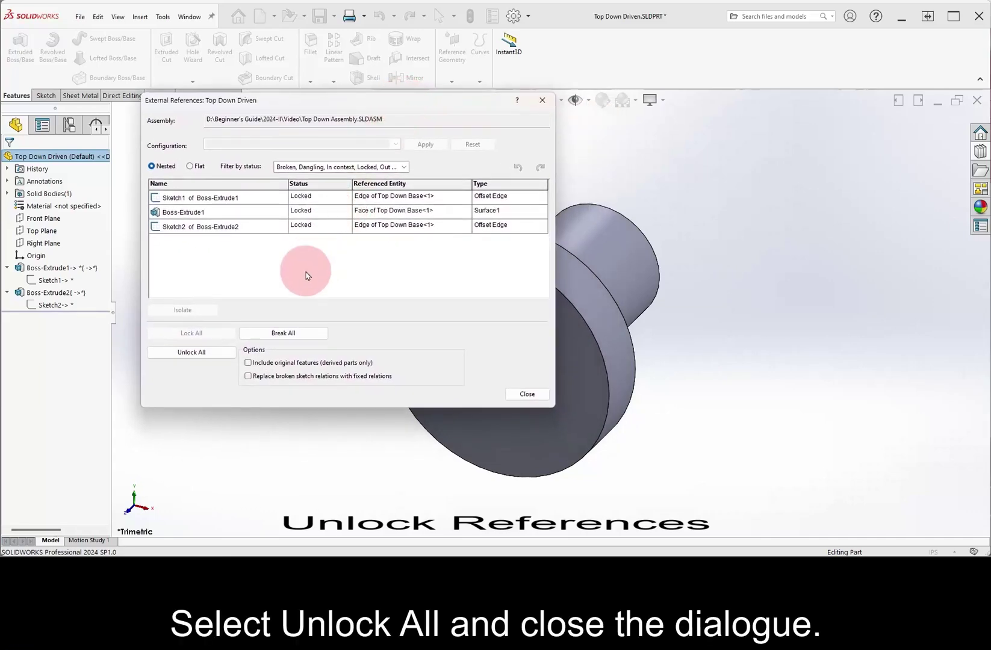
left_click(211, 355)
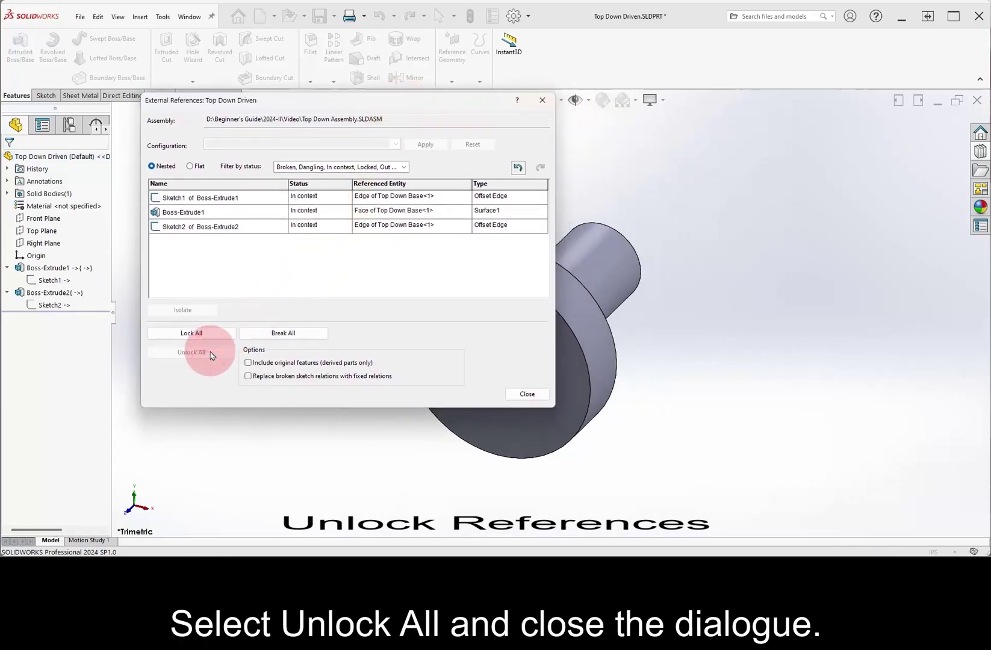
left_click(525, 392)
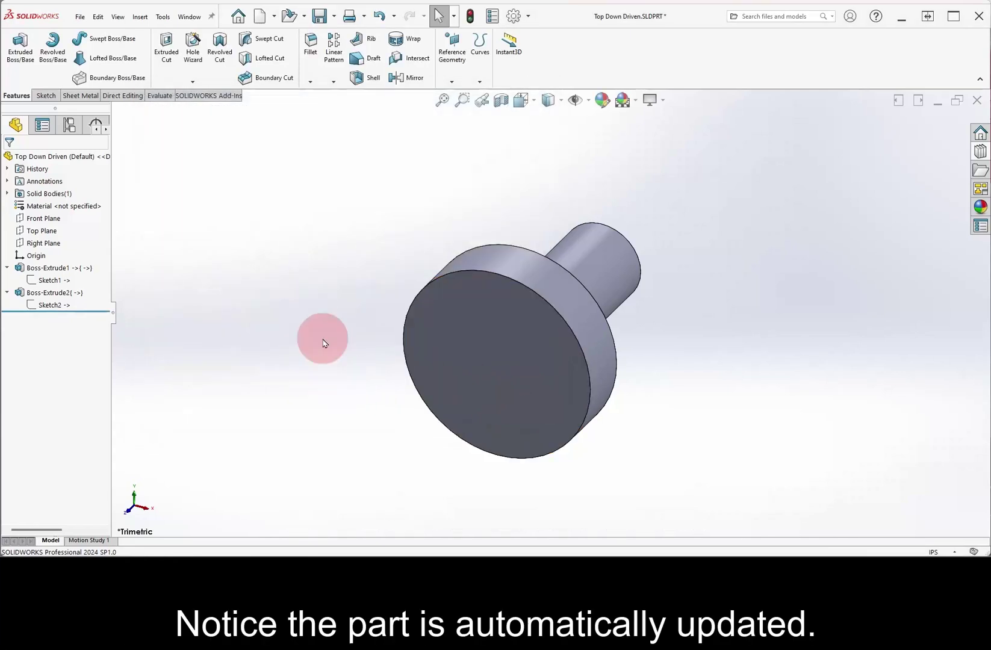
Return to Top Down Assembly, set the base's hole diameter to 1.625 in and rebuild
left_click(192, 18)
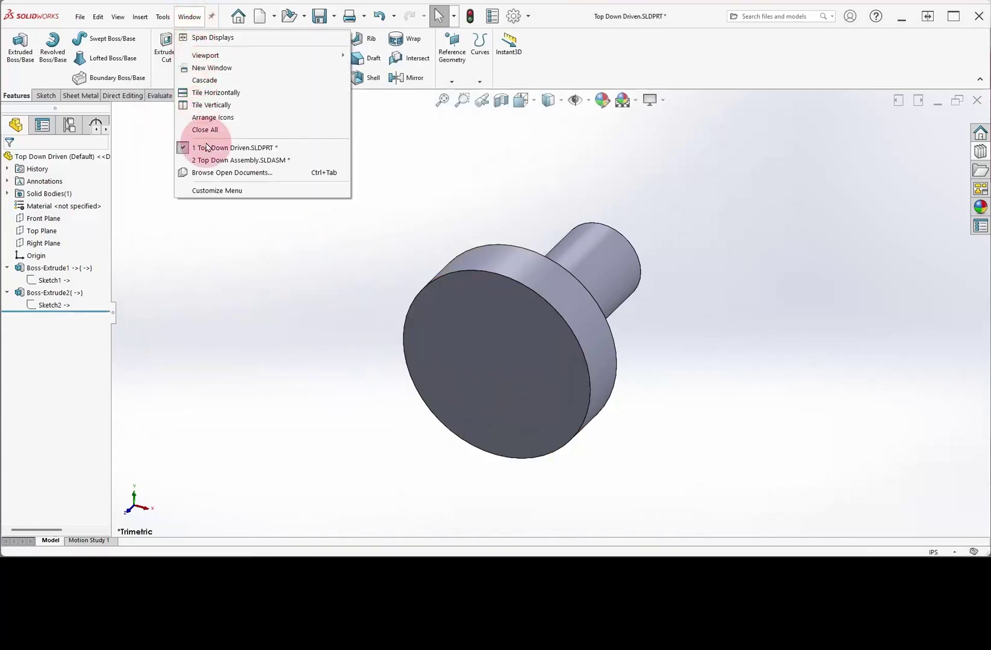
left_click(219, 160)
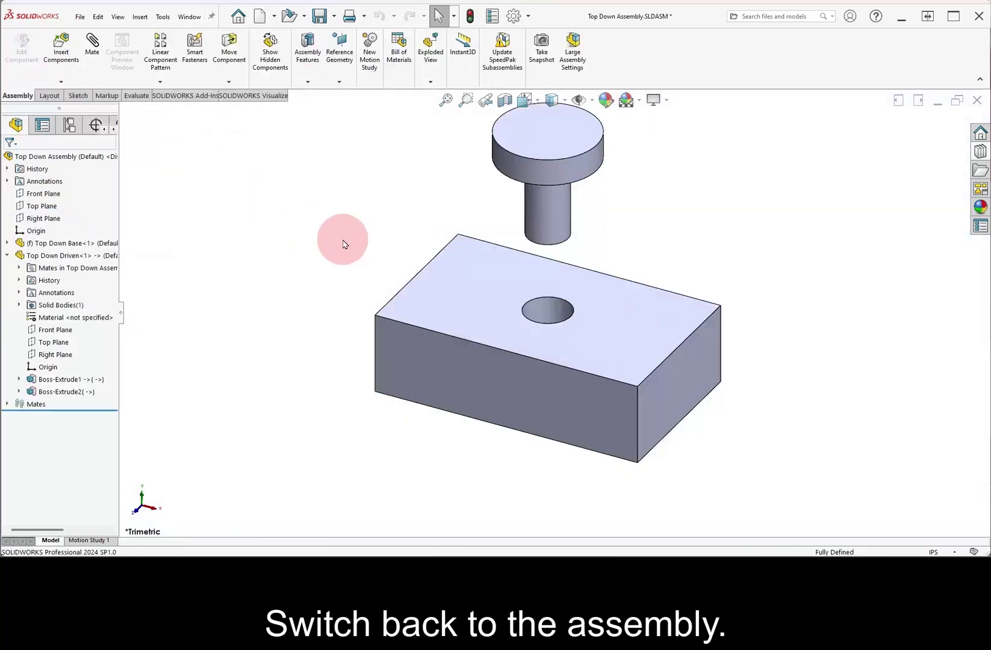
double_click(557, 310)
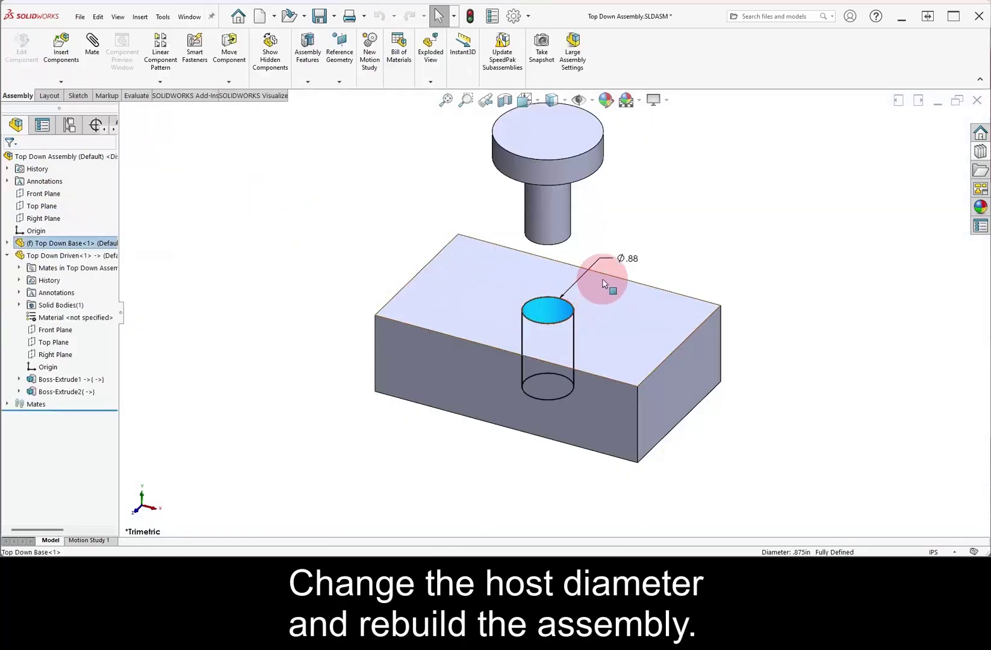
double_click(631, 258)
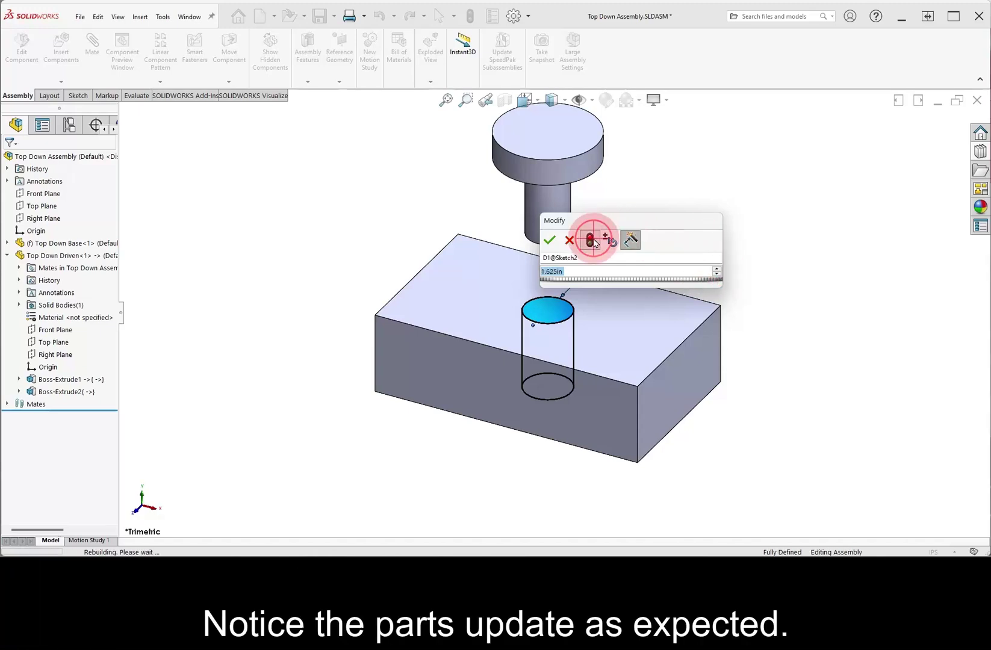
left_click(548, 241)
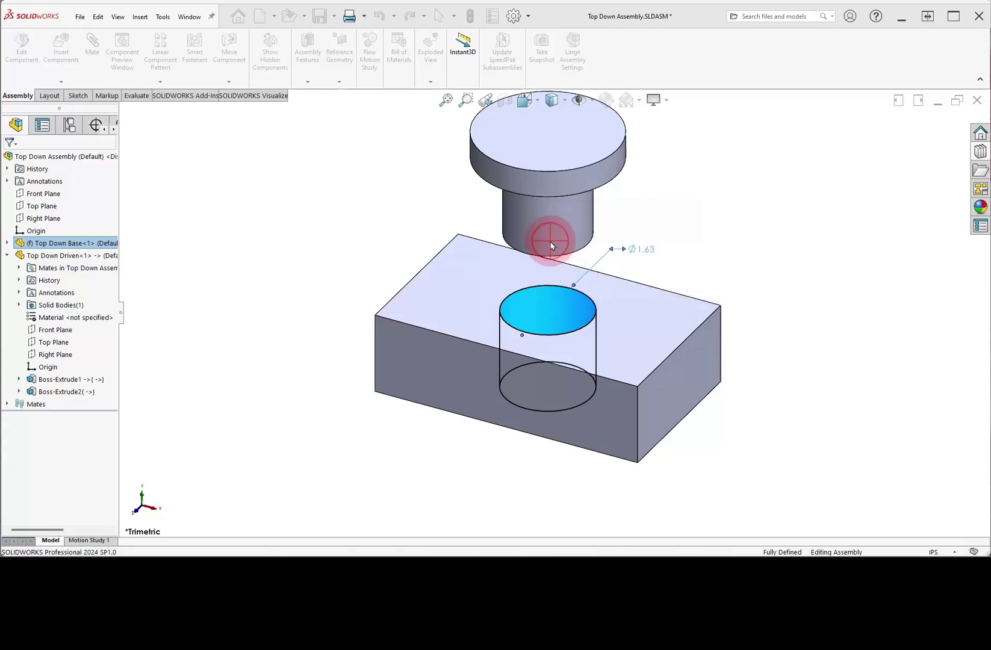
left_click(670, 237)
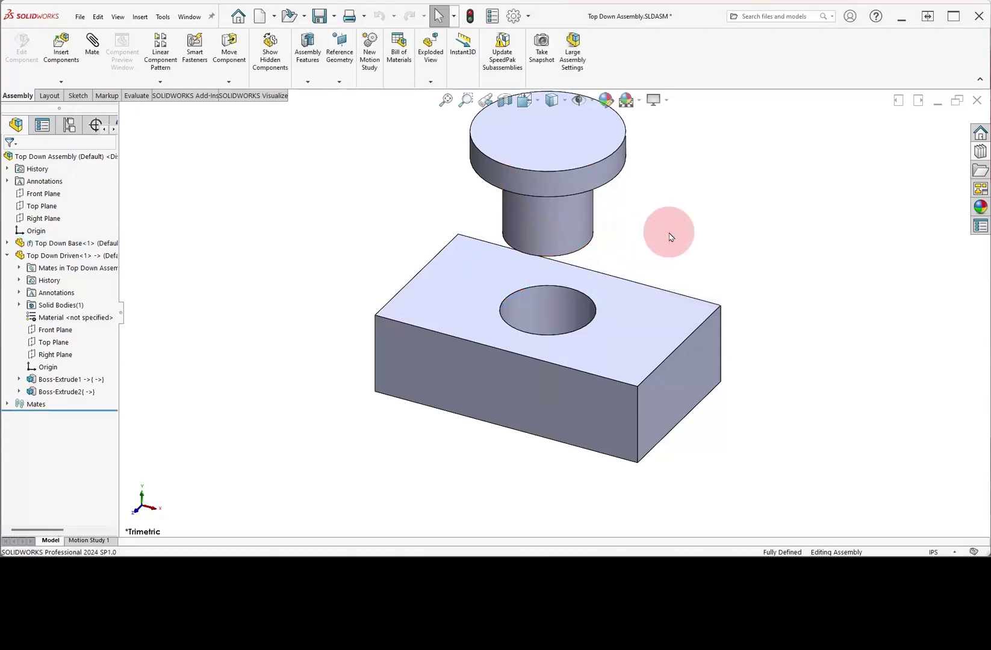
Switch to the Top Down Driven part and permanently break all of its external references
left_click(189, 16)
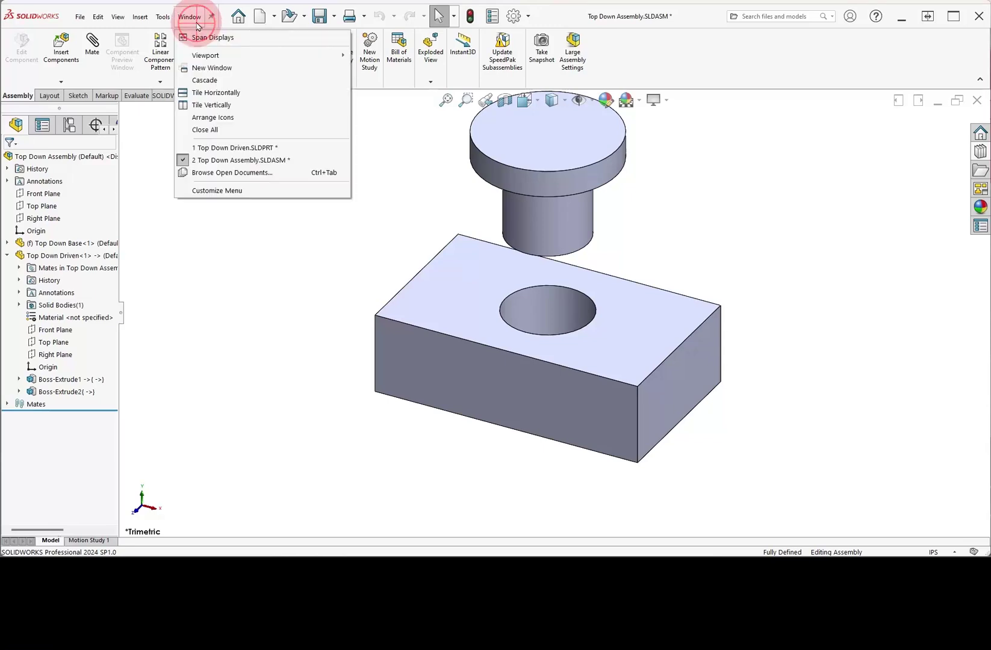
left_click(209, 150)
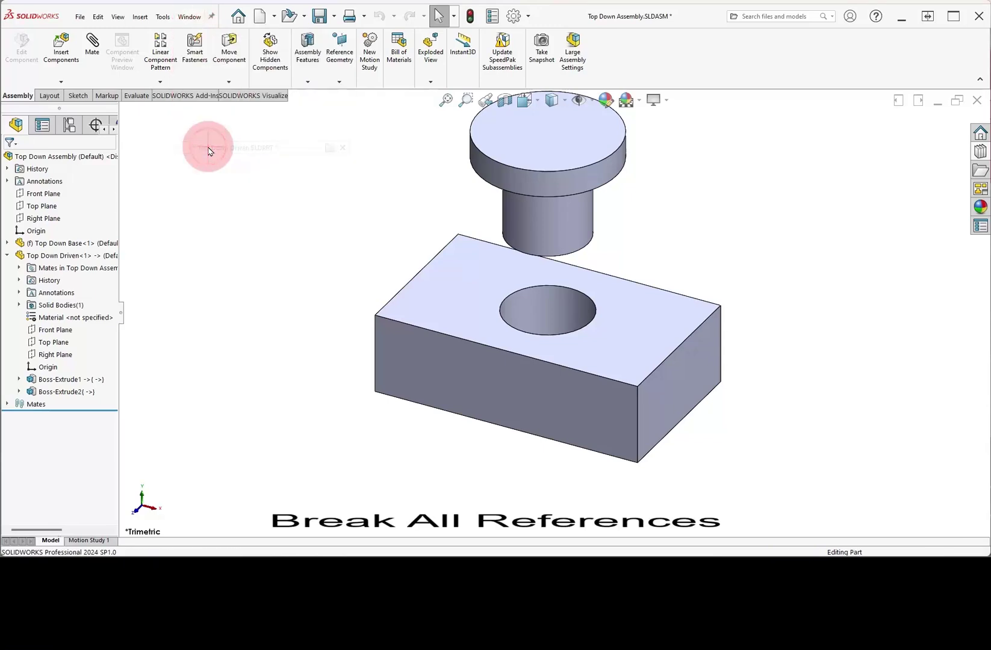
right_click(76, 158)
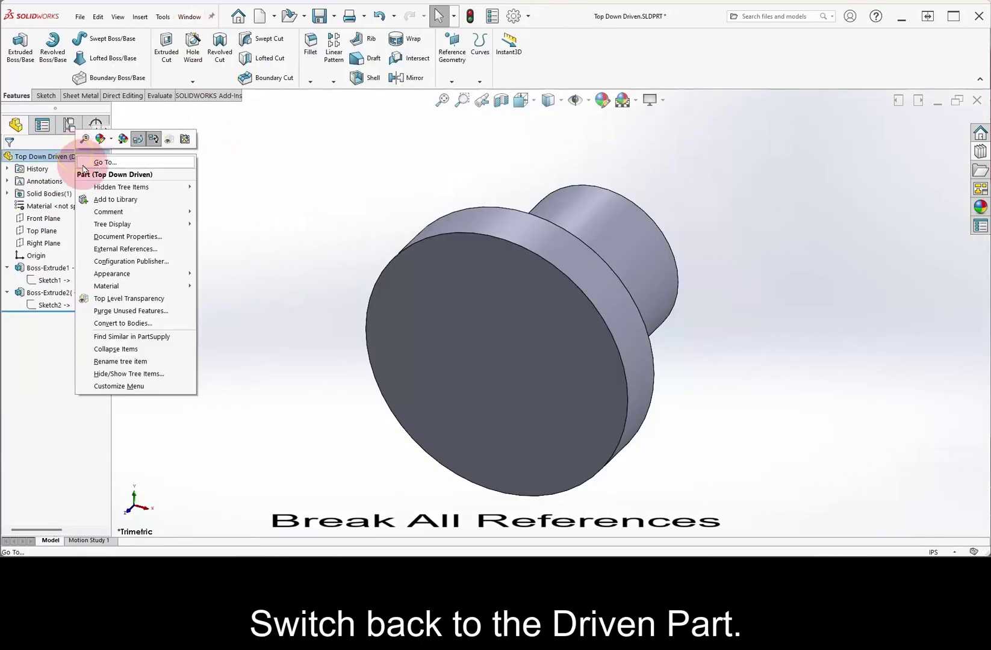
left_click(147, 250)
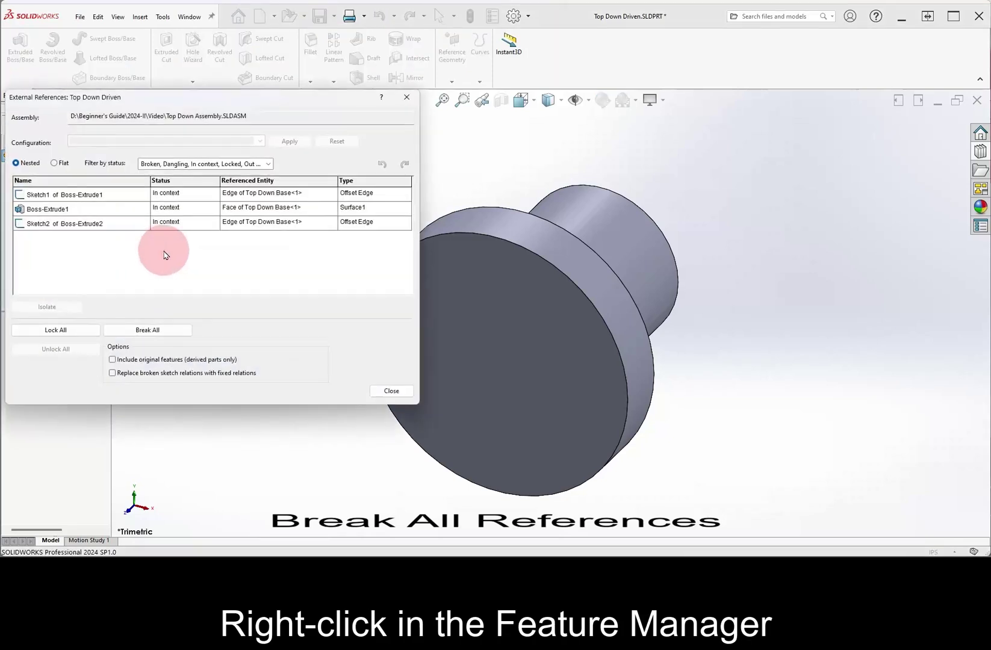
left_click(176, 333)
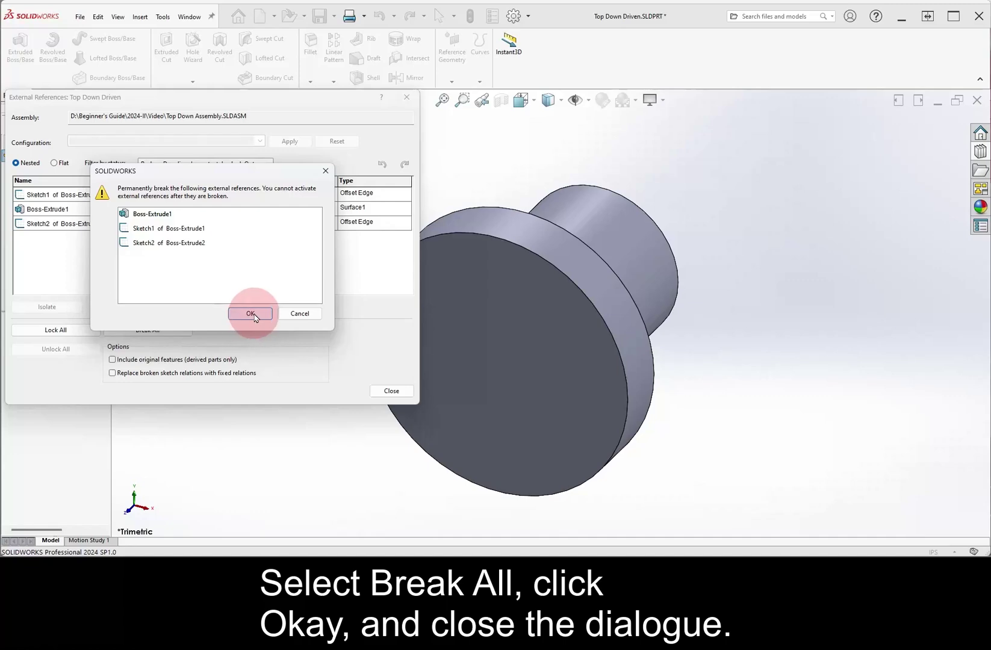
left_click(250, 313)
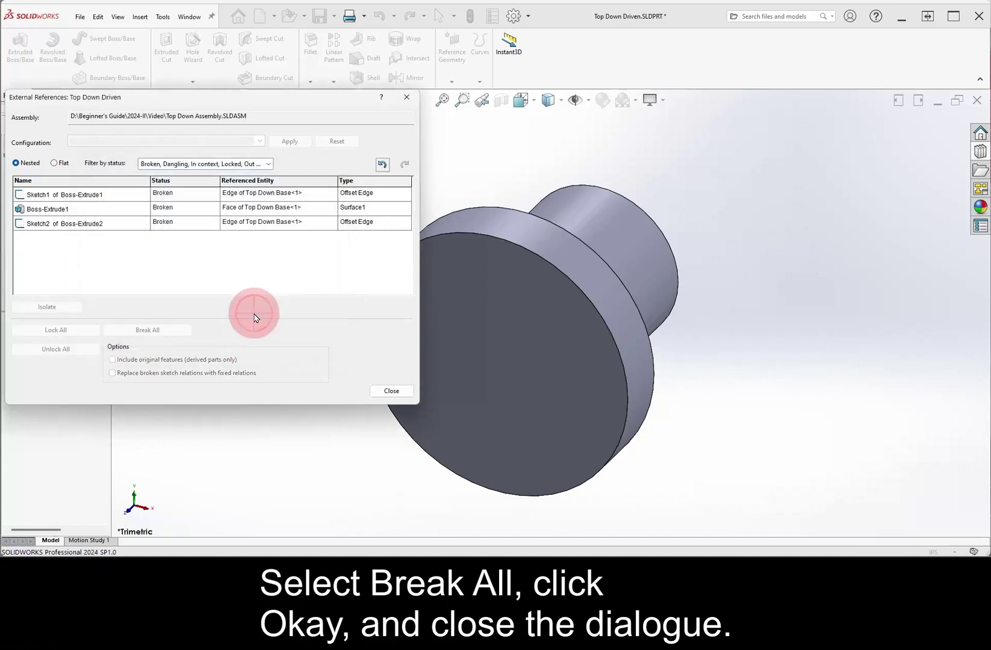
left_click(388, 392)
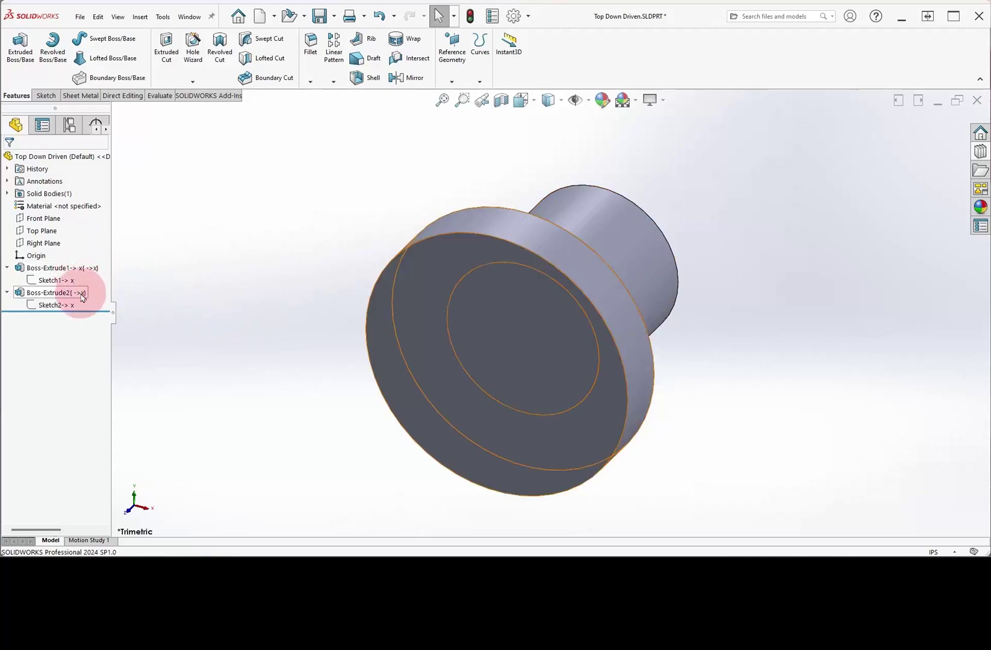
Return to Top Down Assembly, set the base's hole diameter to 0.750 in and rebuild
left_click(189, 16)
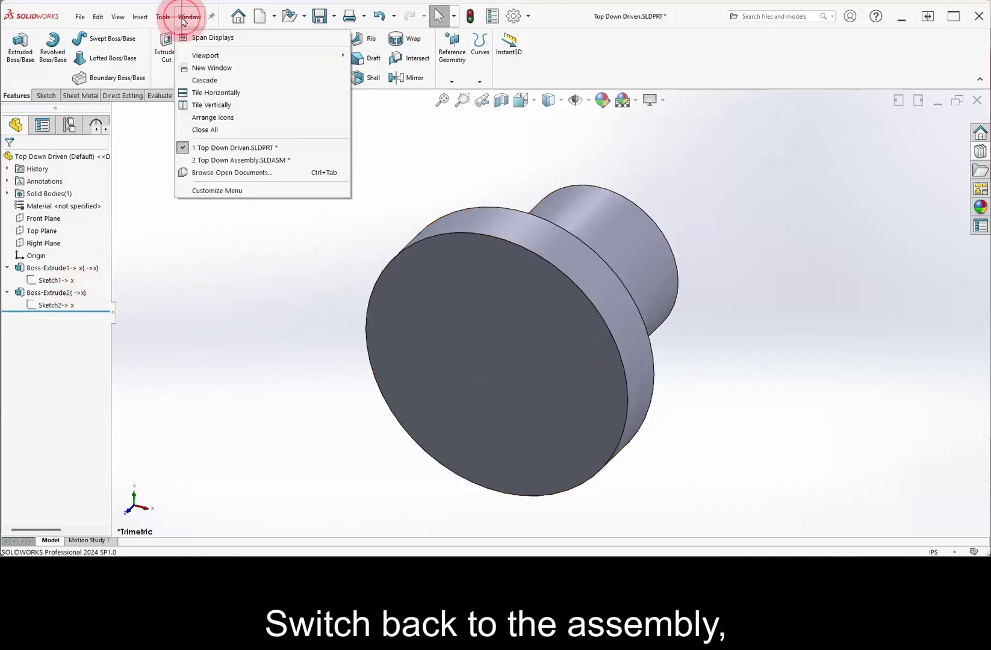
left_click(203, 160)
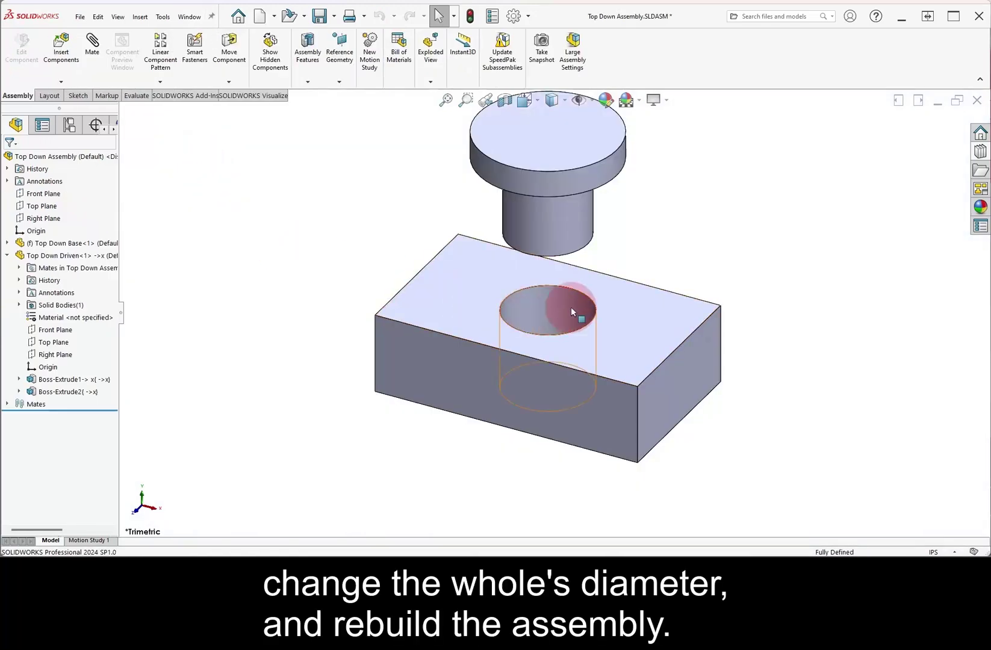
double_click(576, 306)
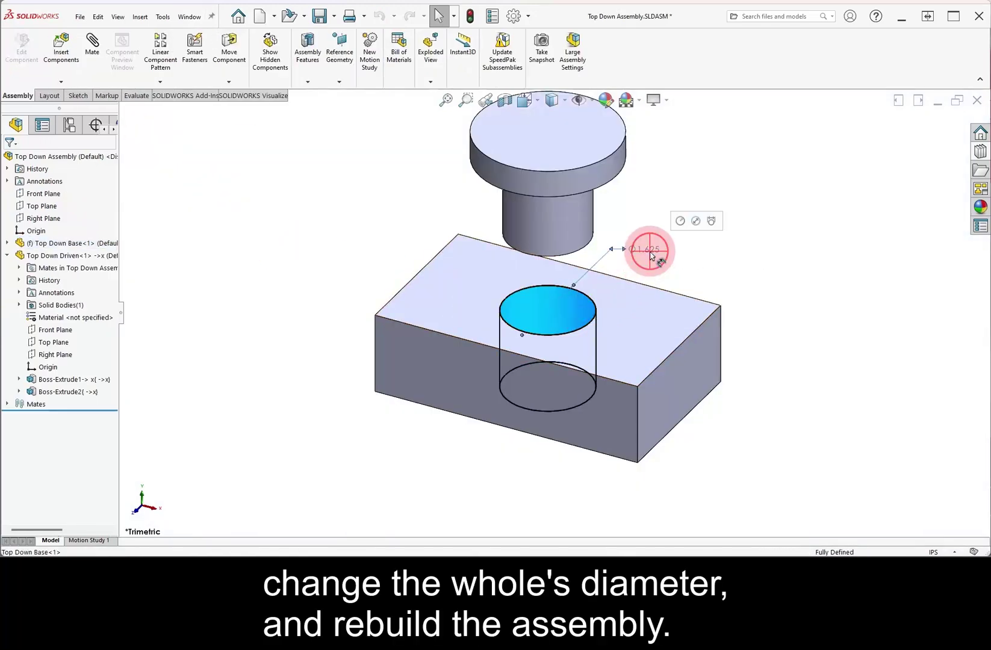
double_click(650, 255)
left_click_drag(659, 213, 759, 210)
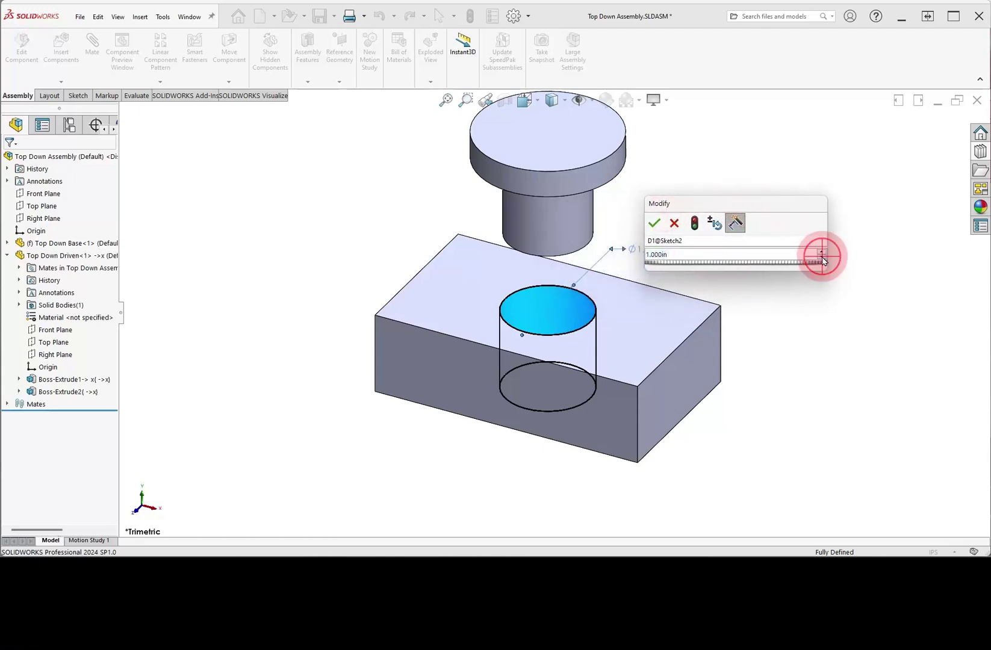
left_click(695, 223)
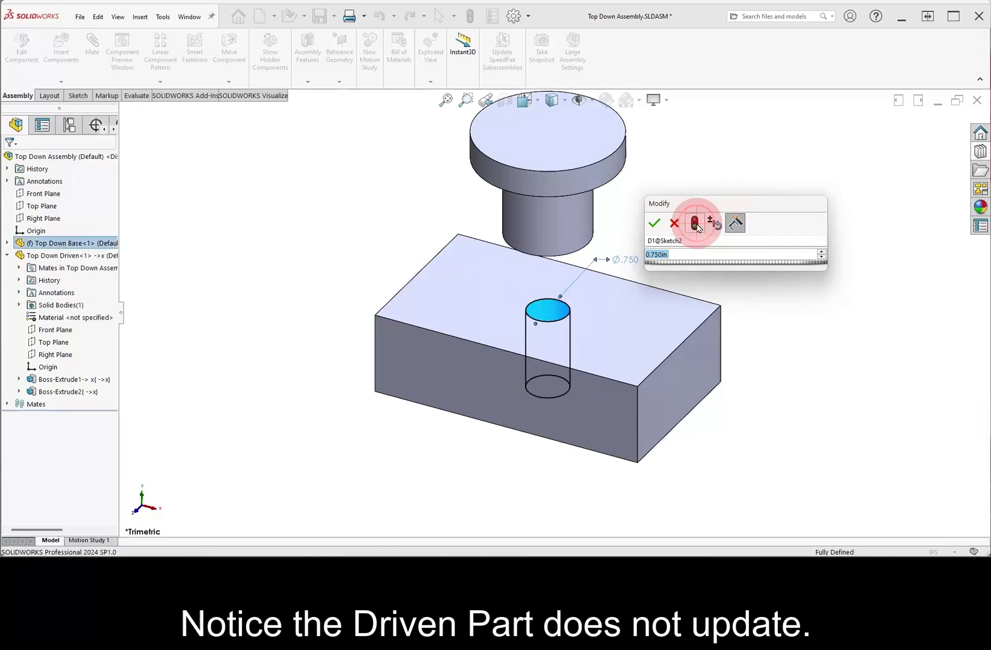
left_click(654, 223)
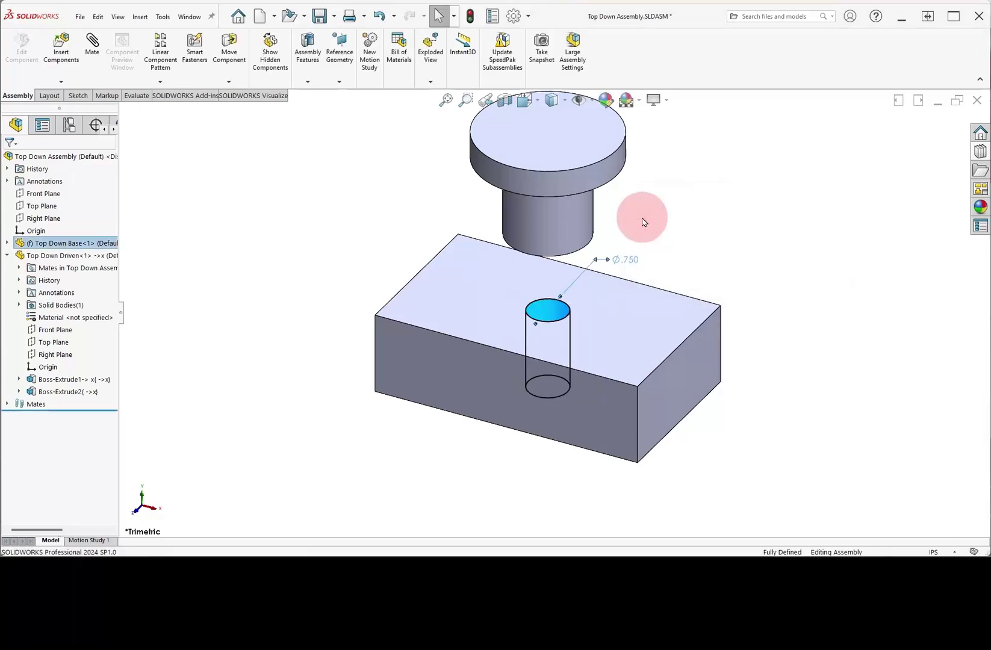
left_click(643, 221)
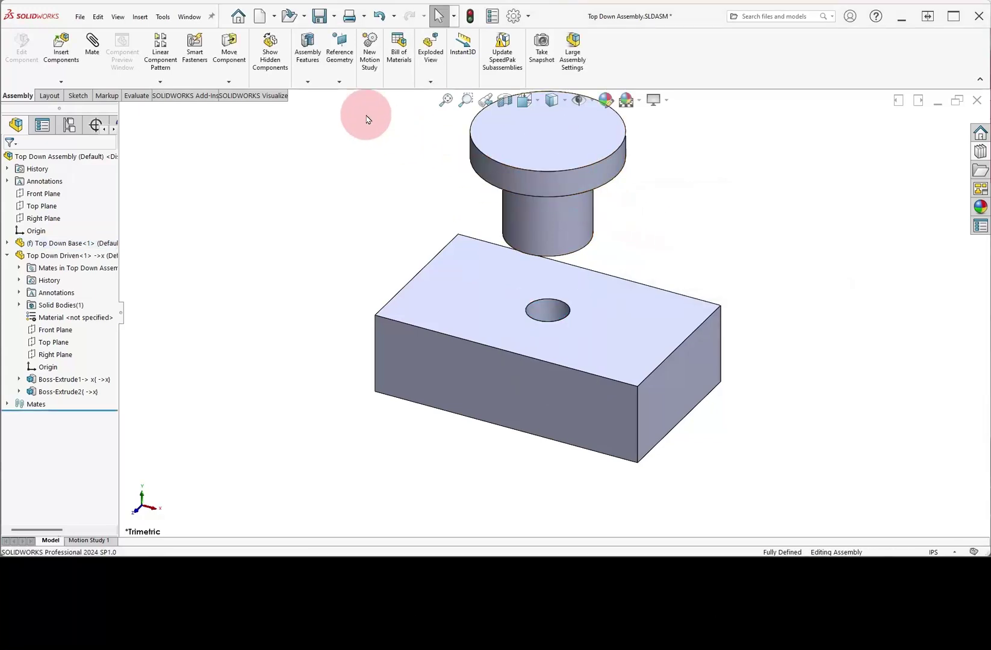
Switch to the Top Down Driven part and review each entry in its external references list
left_click(189, 16)
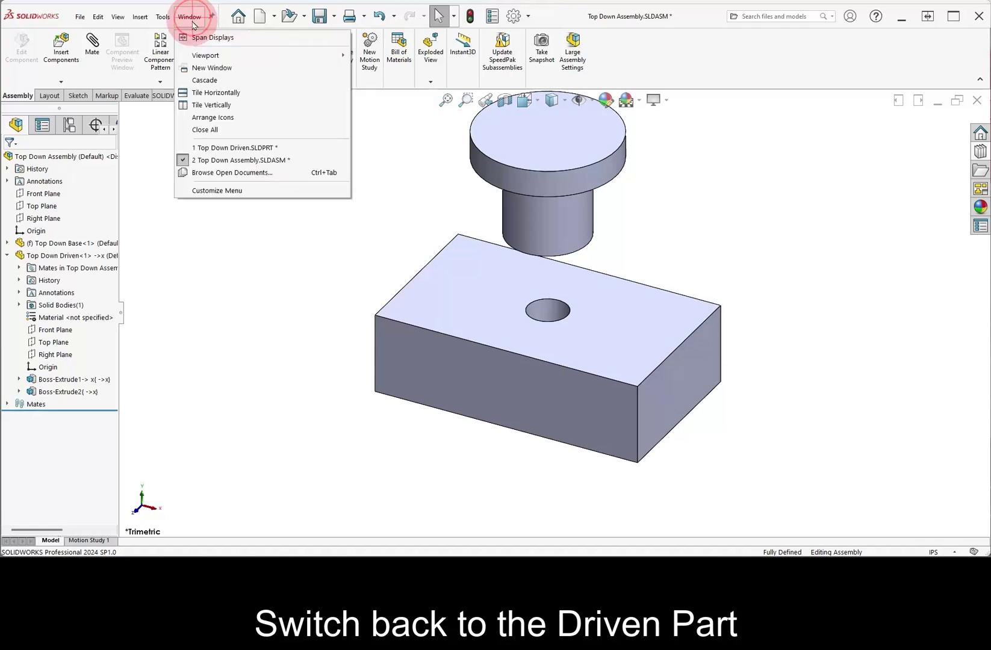
left_click(205, 148)
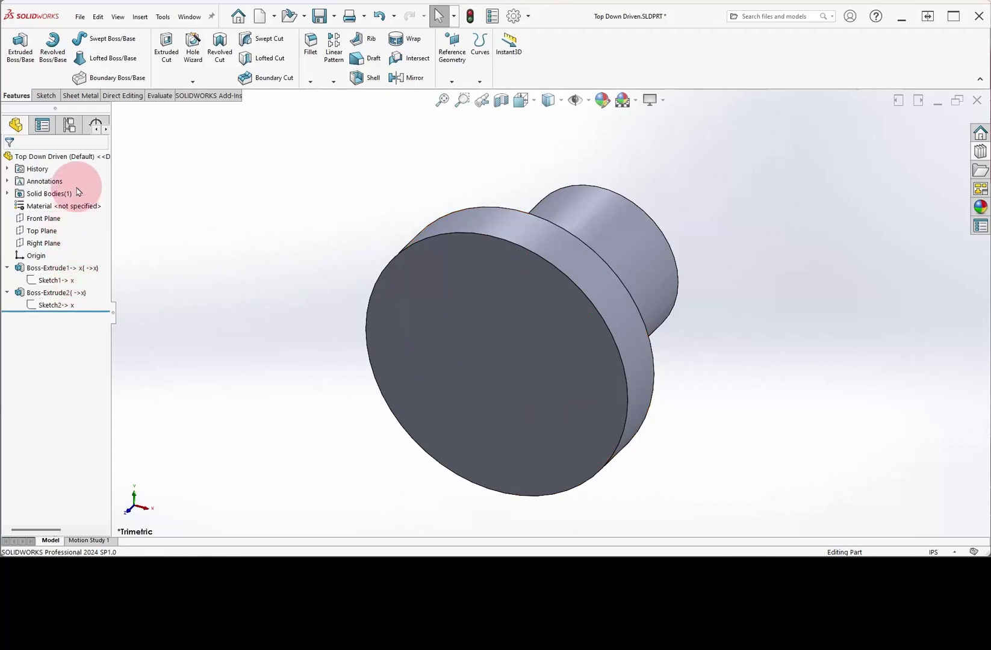
right_click(79, 161)
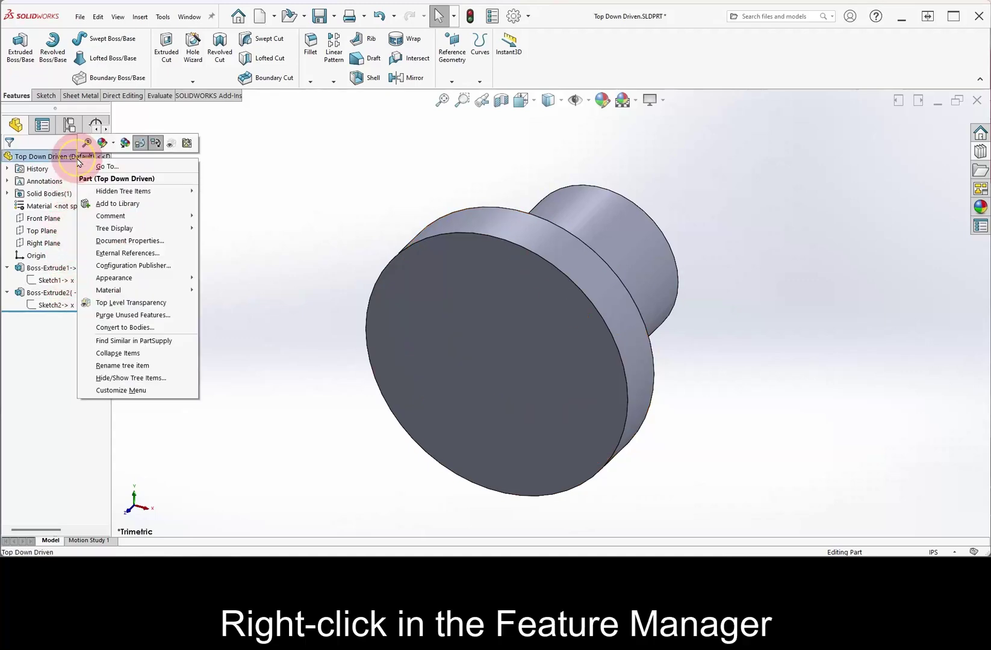
left_click(176, 257)
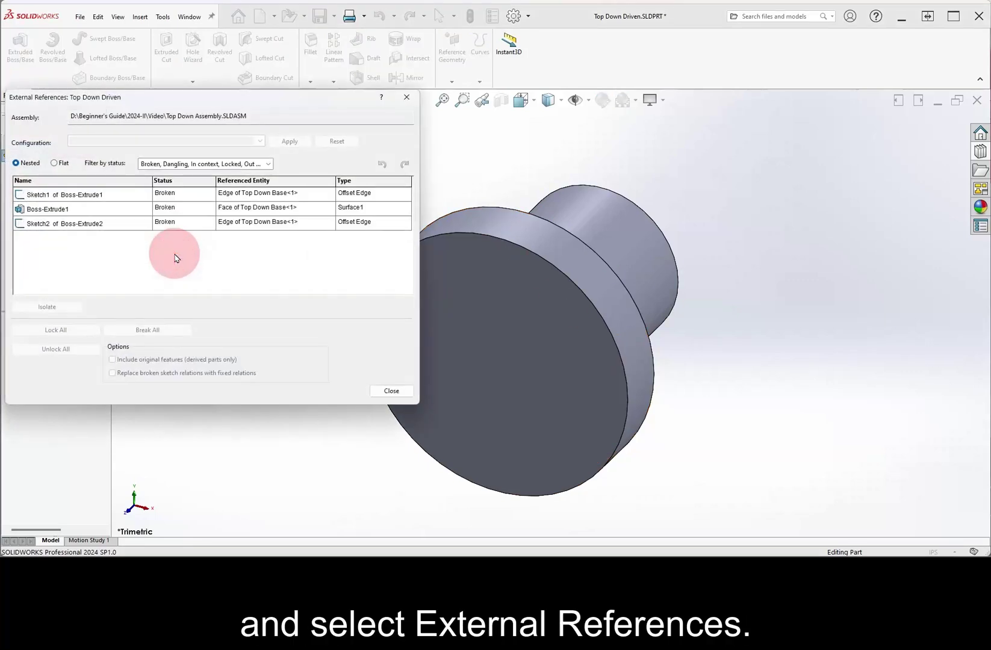
left_click(180, 199)
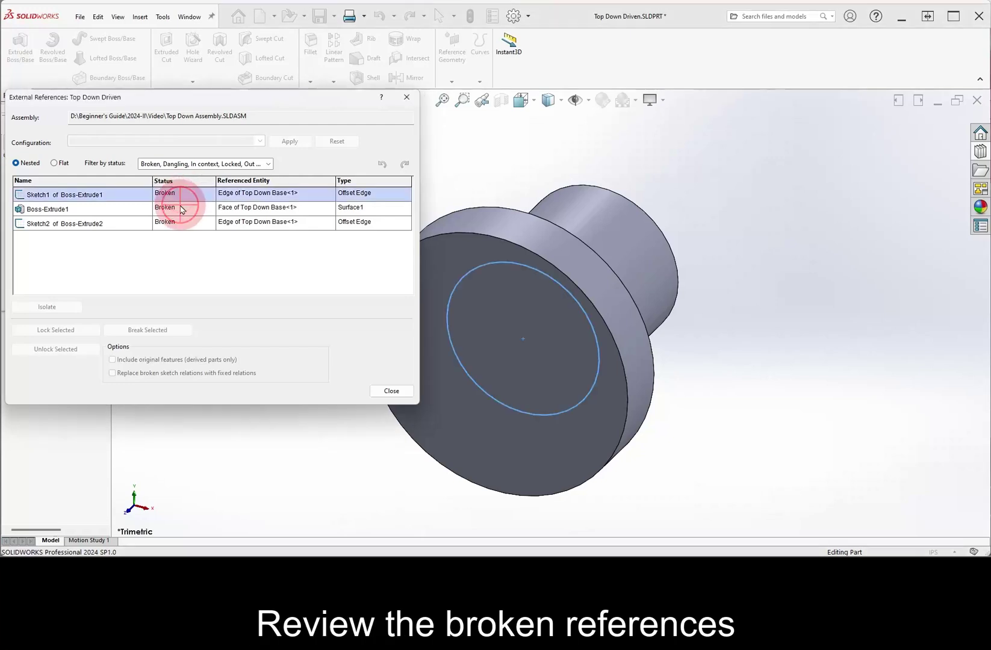
left_click(183, 211)
left_click(184, 224)
left_click(205, 247)
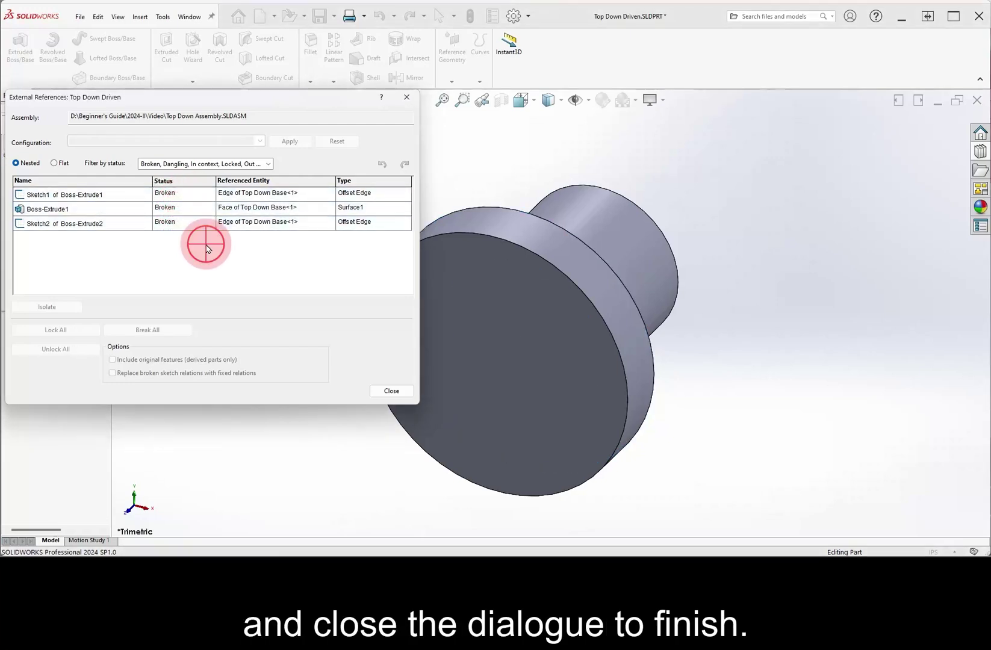
left_click(386, 391)
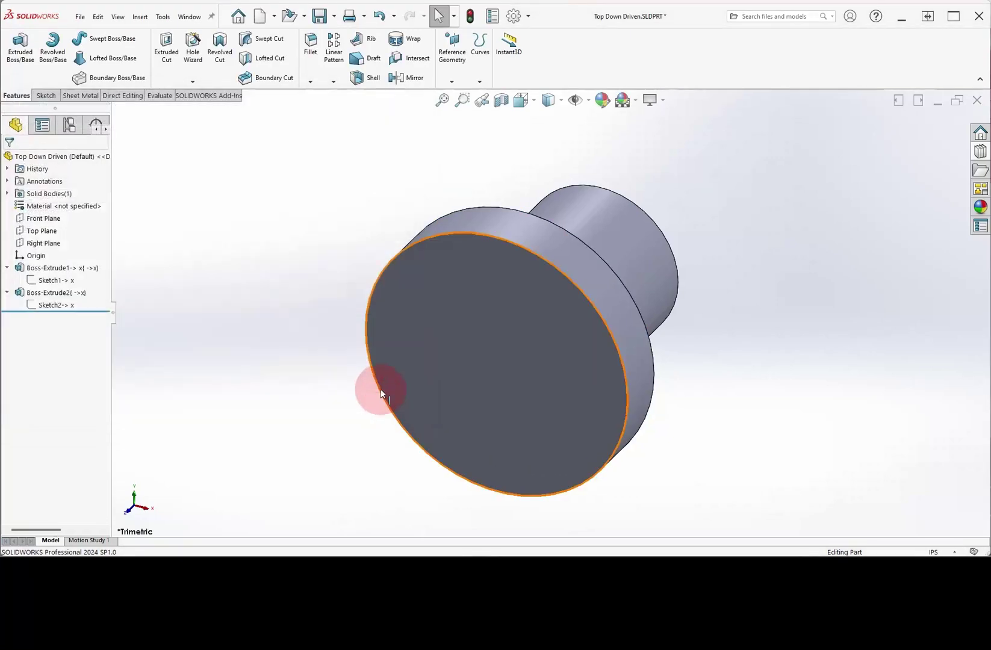